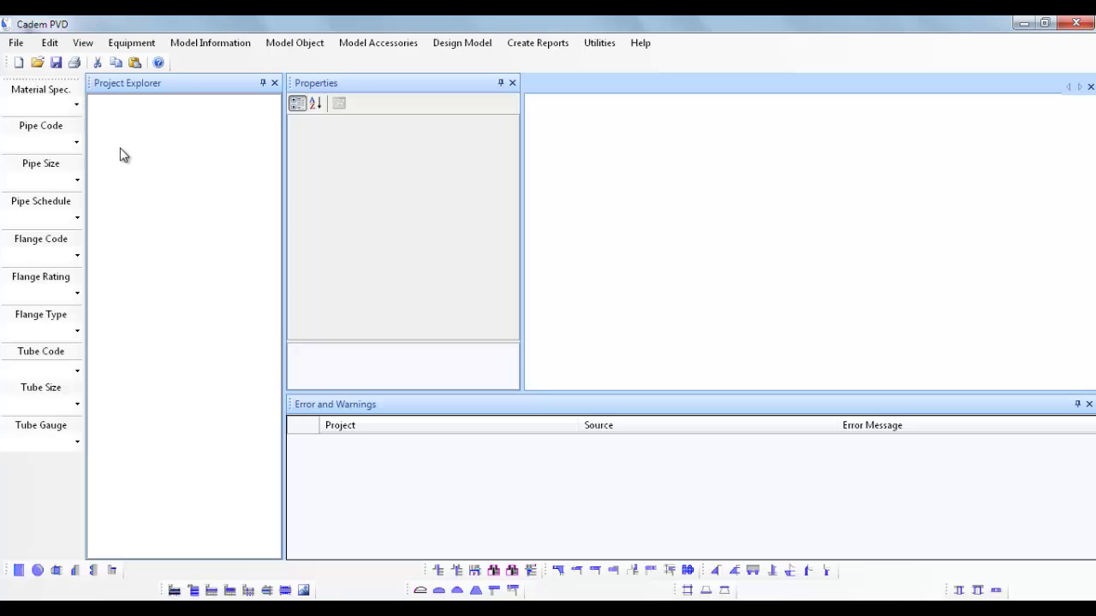
- Show the Equipment menu with its types from Pressure Vessel to Storage Tank
click(131, 51)
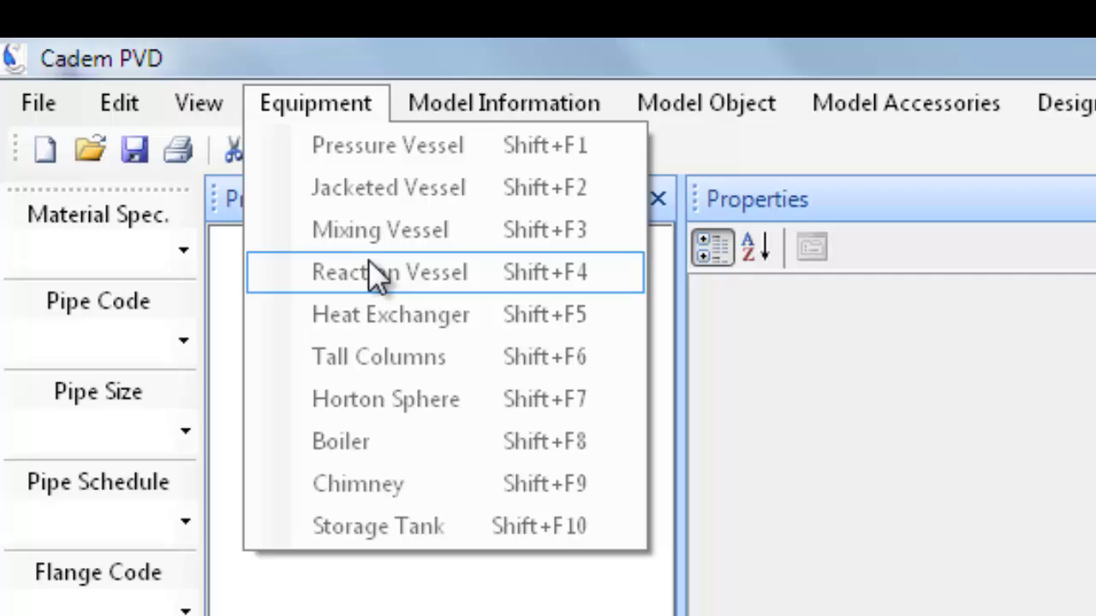
- Dismiss the Equipment menu without picking any equipment type
click(380, 527)
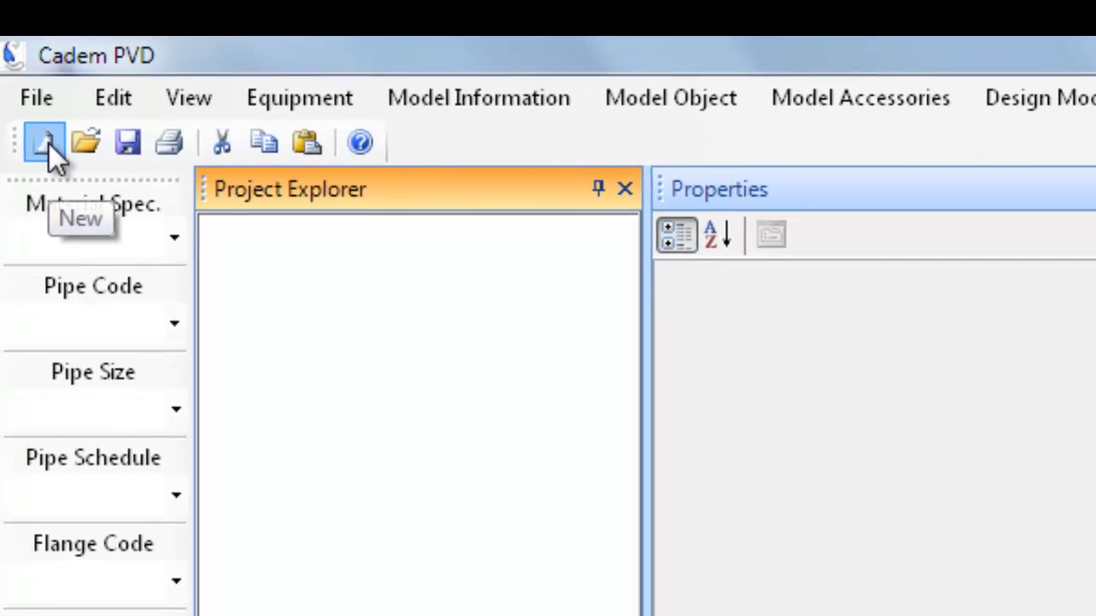
- Create Project (1), make it current, and set its Description to 'ABC Company Ltd.'
click(48, 144)
click(272, 250)
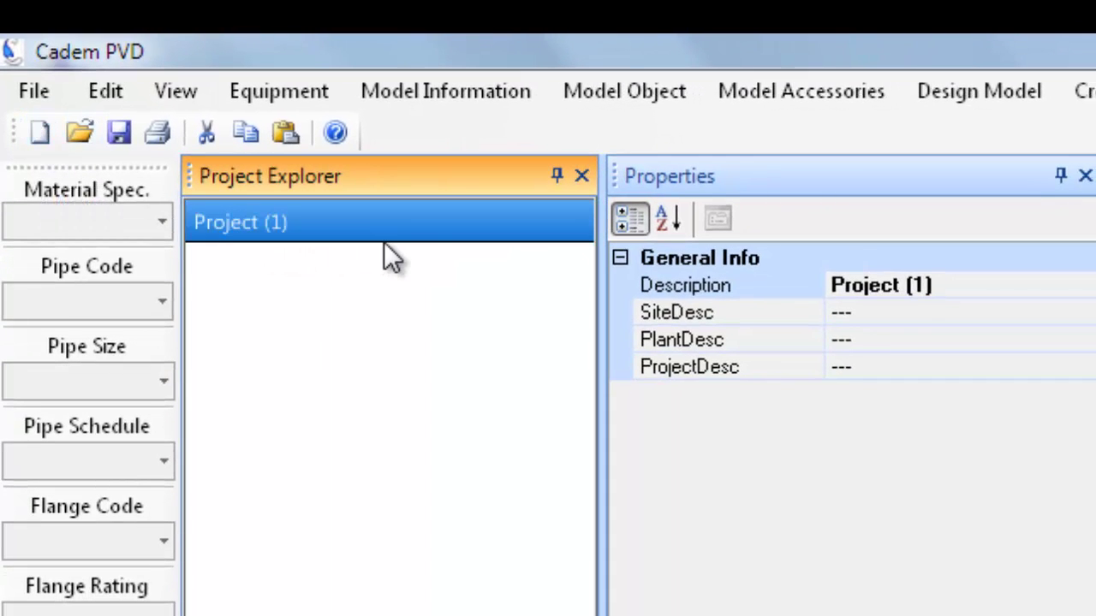
click(421, 226)
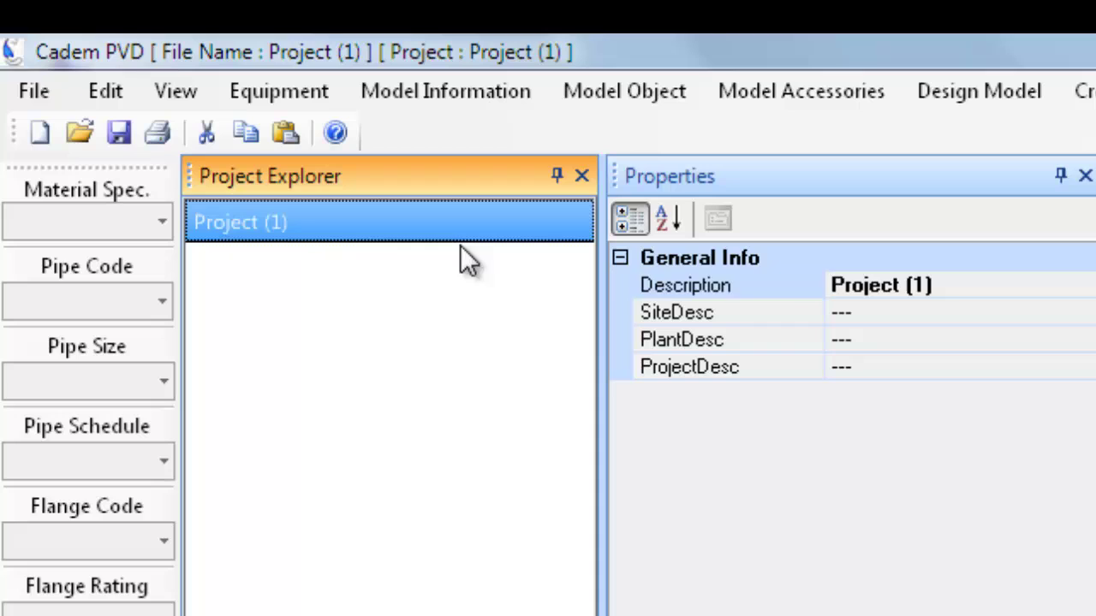
click(976, 288)
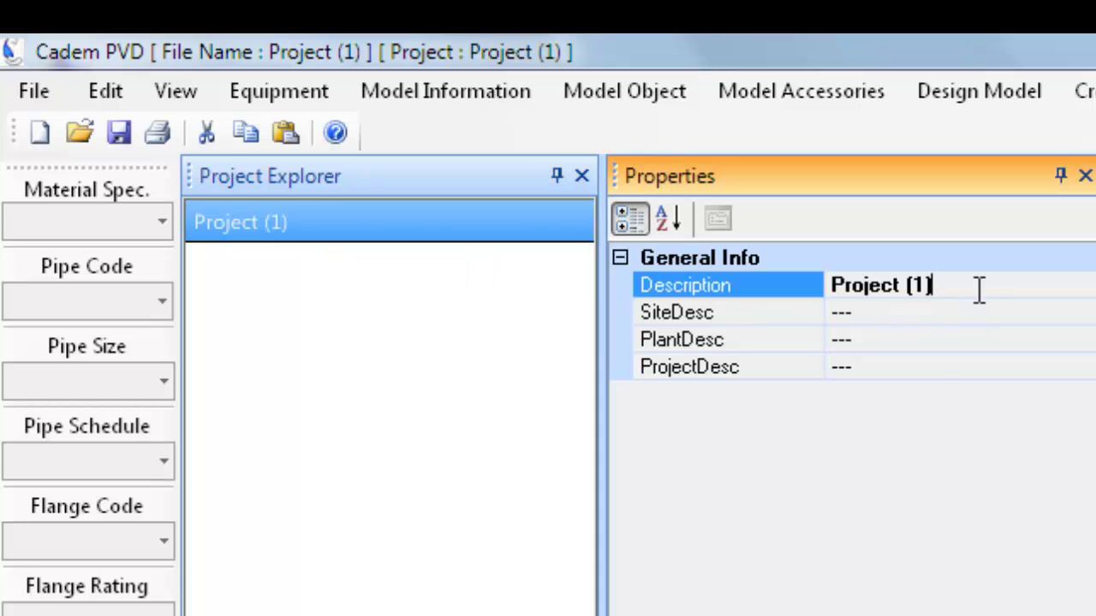
drag(979, 289, 819, 313)
text(A)
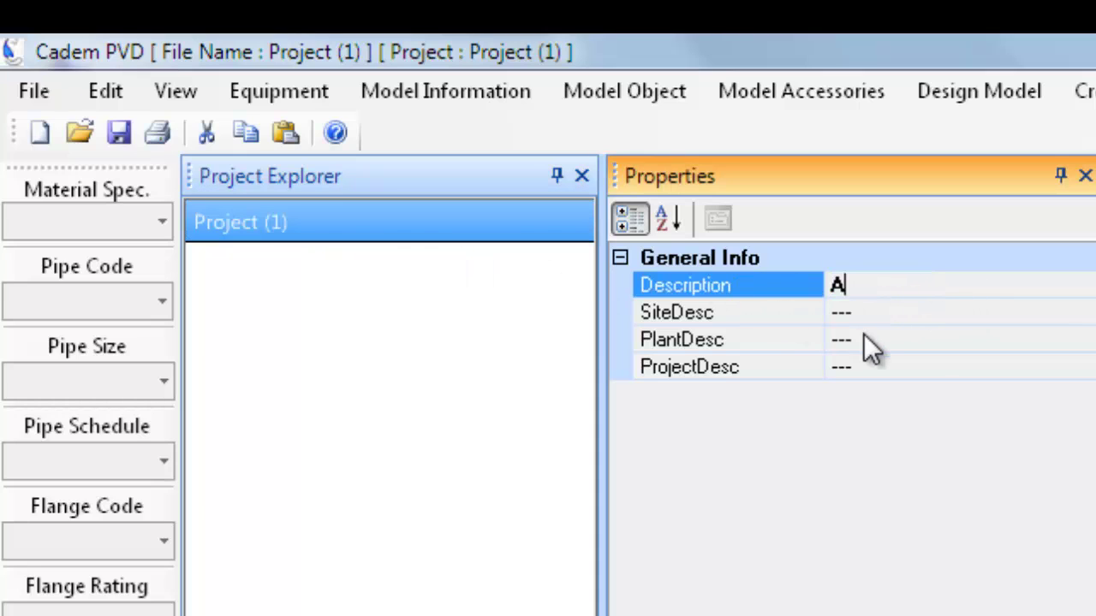
text(BC Company Ltd.)
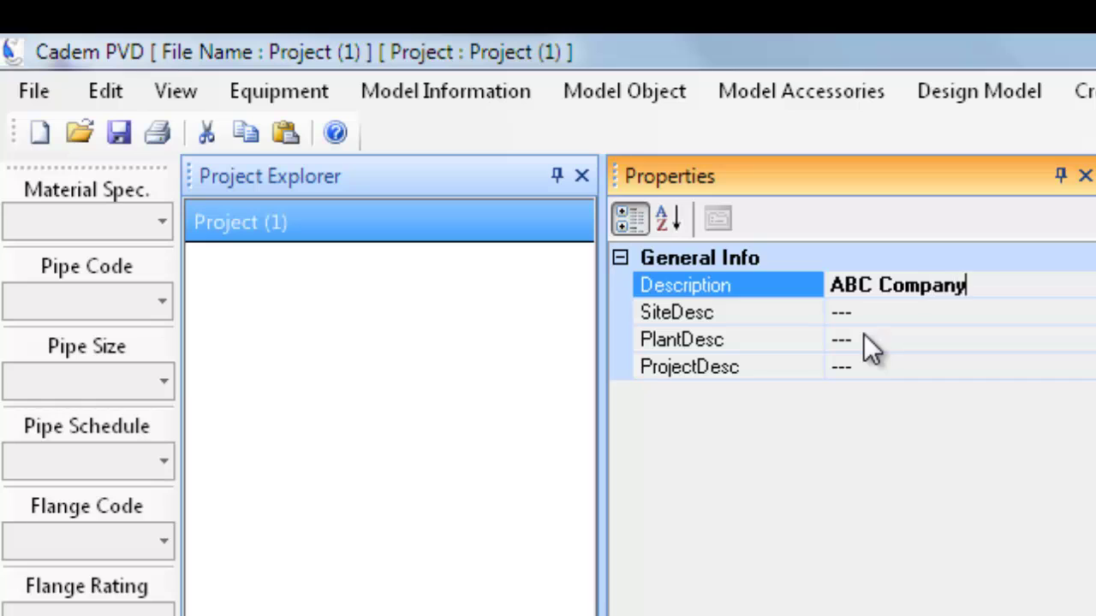
- Enter site 'Vapi Site', plant 'Speciality Chemicals' and project 'Main Plant' descriptions
click(905, 316)
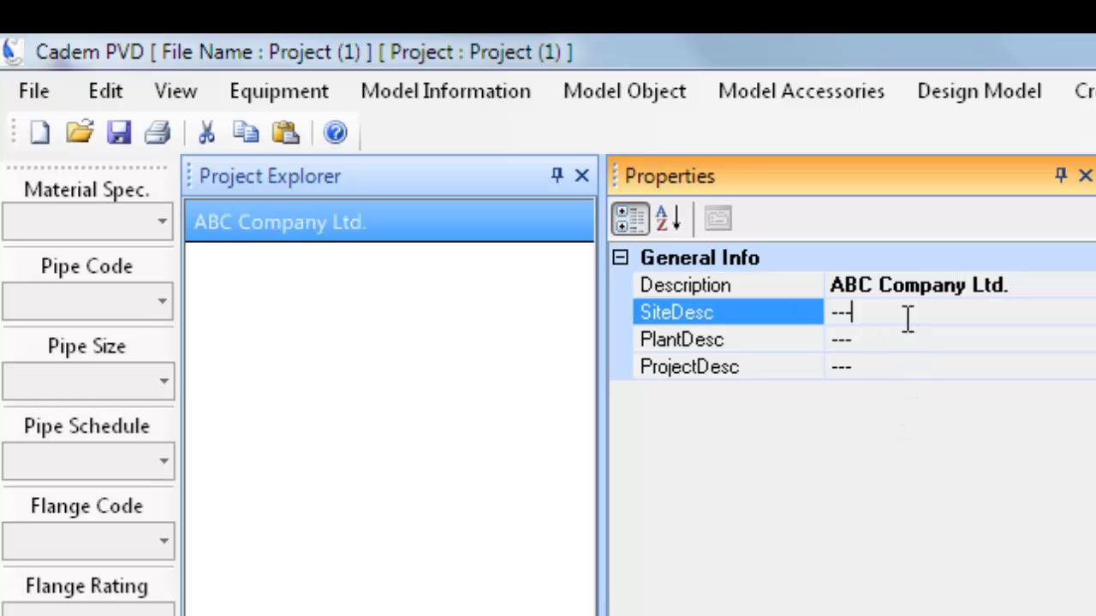
double_click(904, 316)
text(Vapi Site)
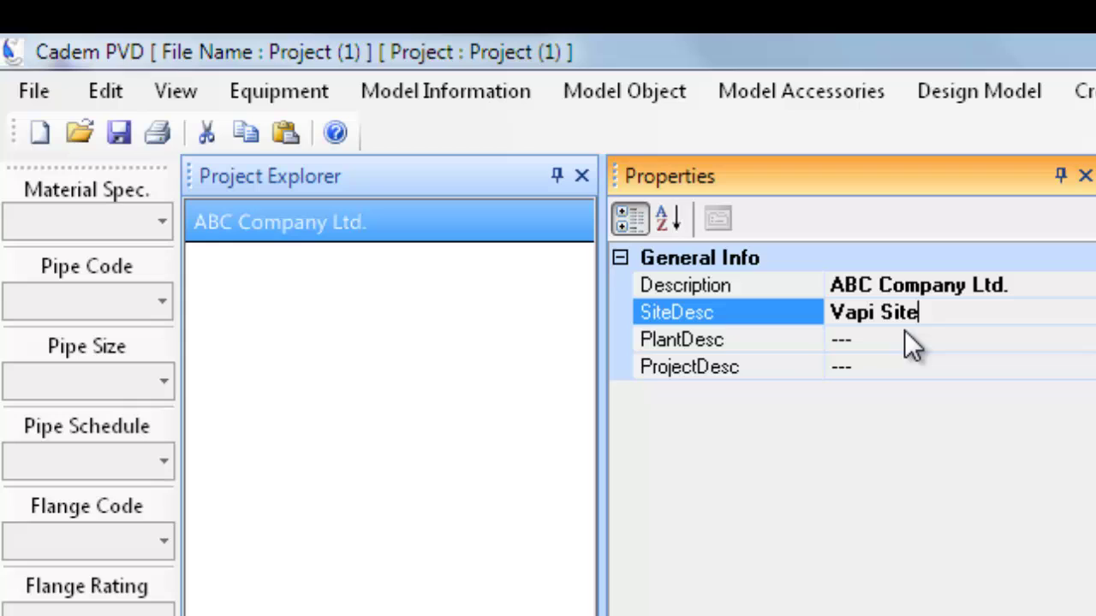
double_click(883, 340)
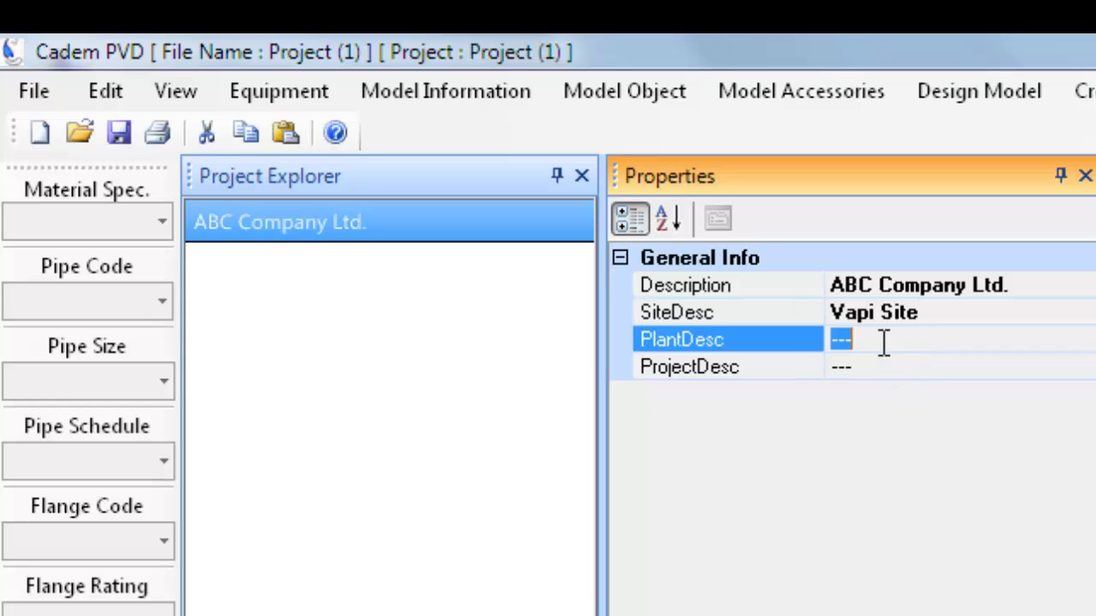
text(Speciality Chemic)
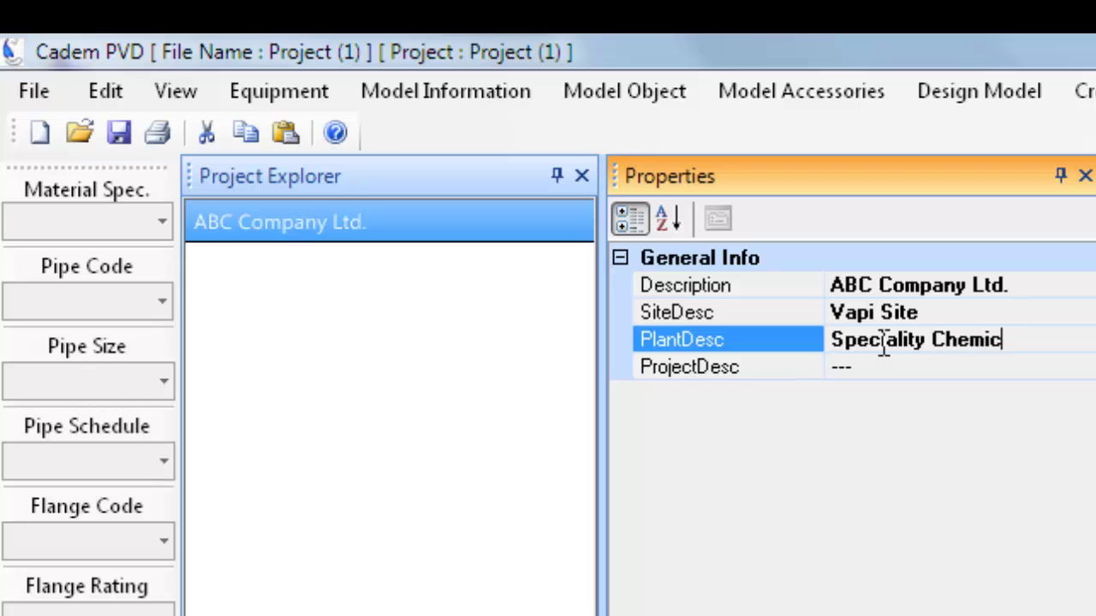
text(als)
double_click(910, 365)
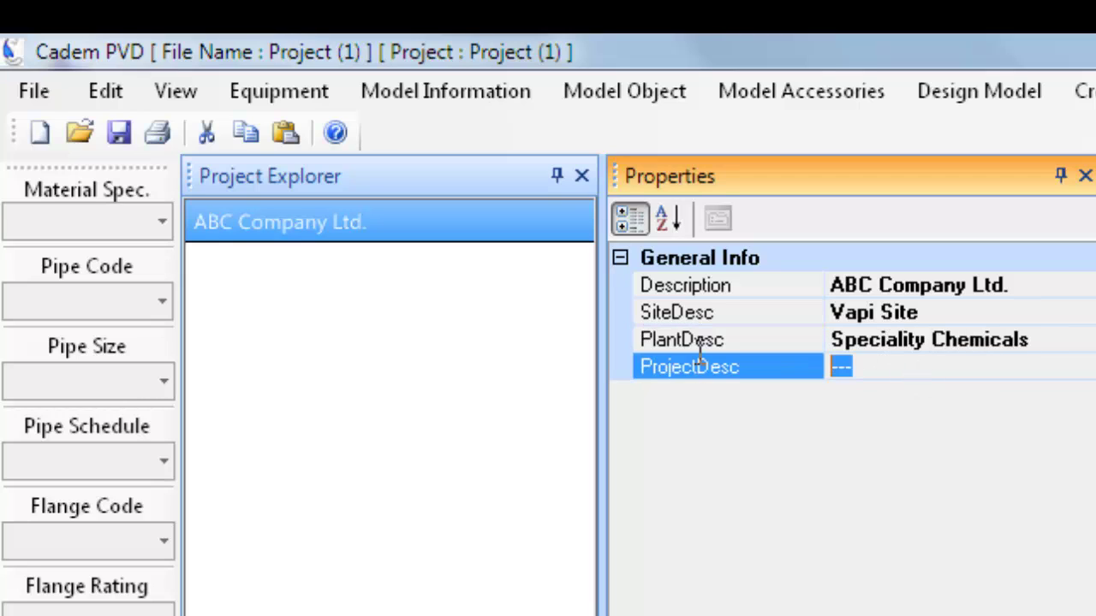
text(Main Plant)
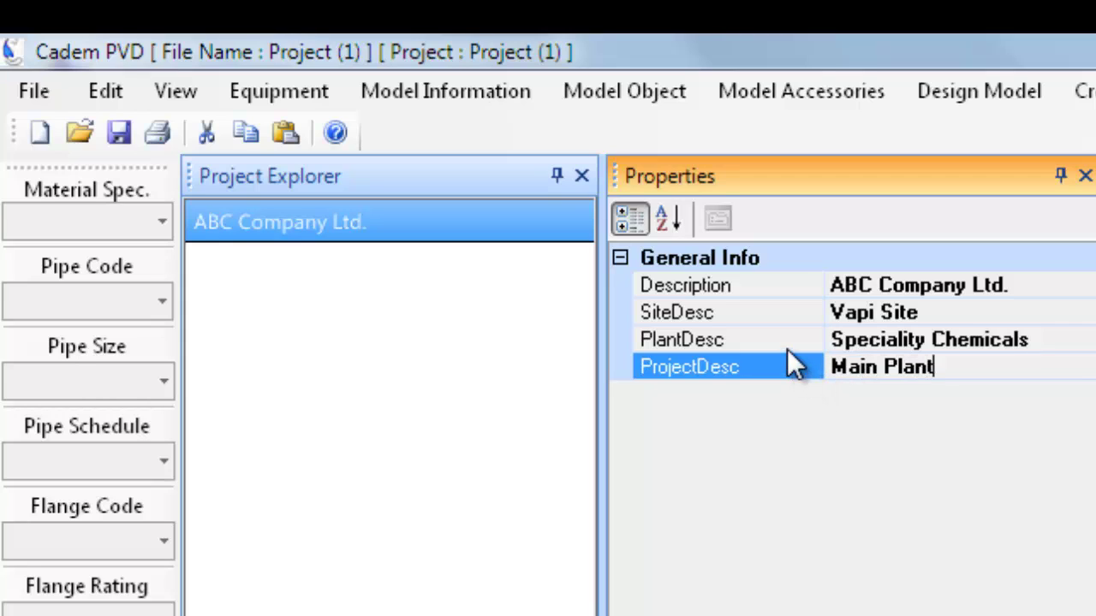
click(423, 233)
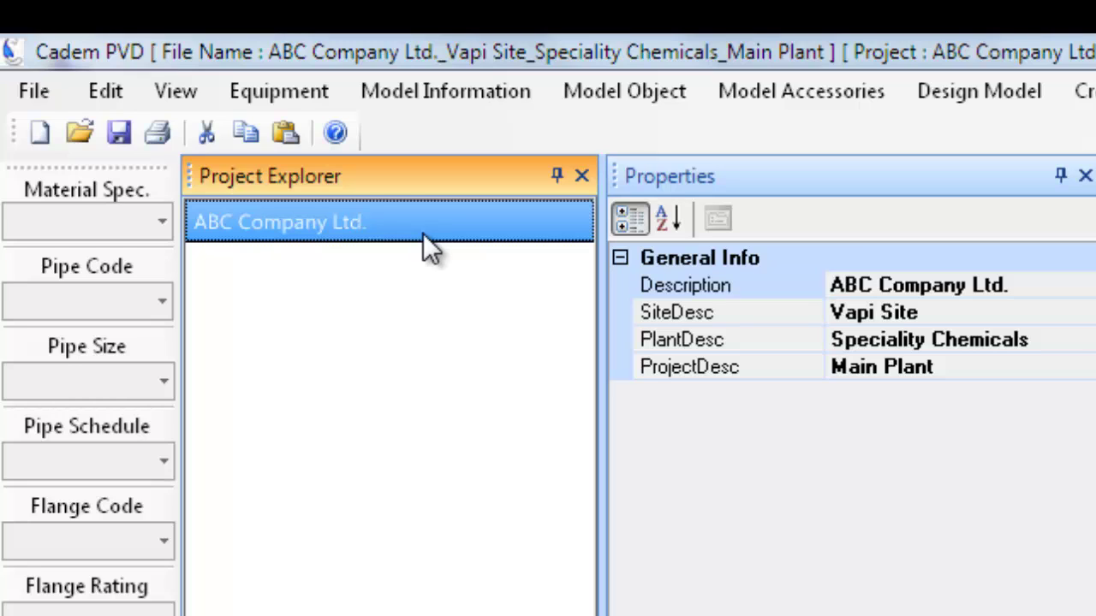
- Add a new reaction vessel described as 'Reactor R101'
click(289, 94)
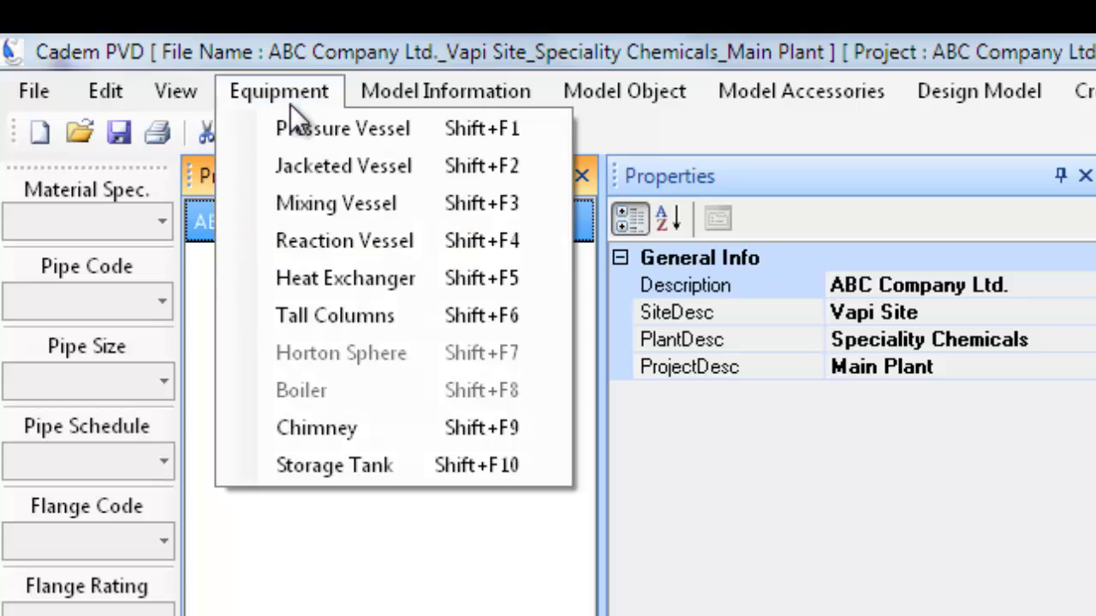
click(321, 239)
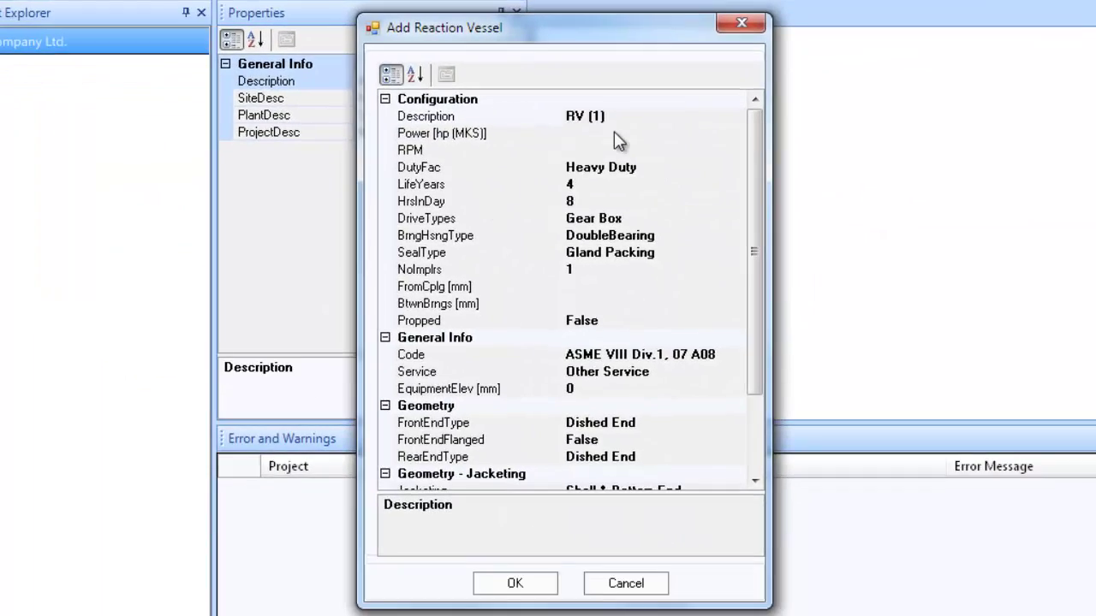
click(792, 175)
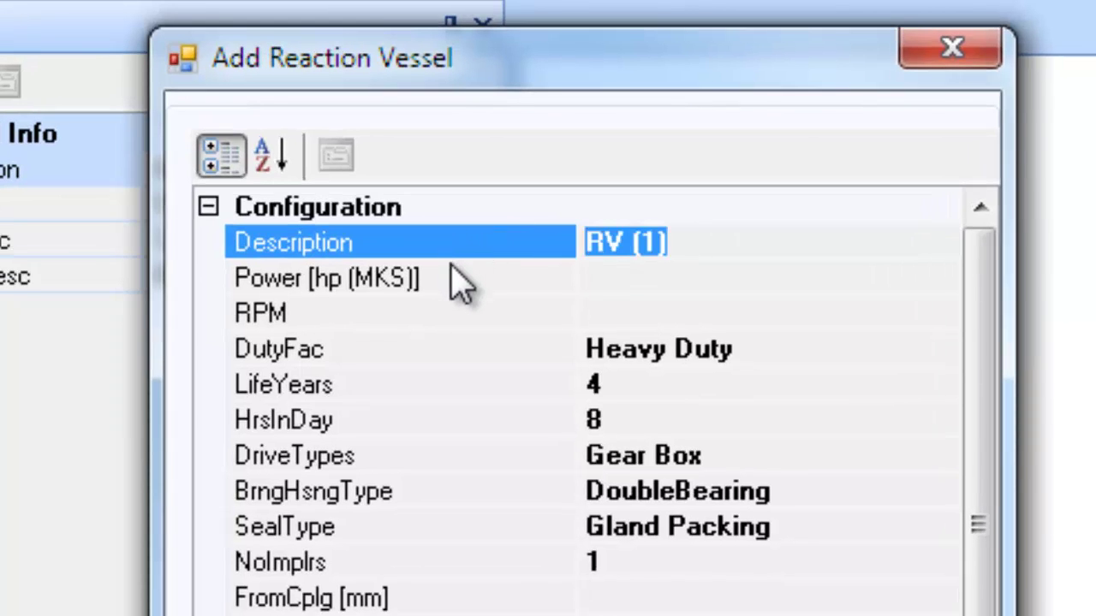
text(React)
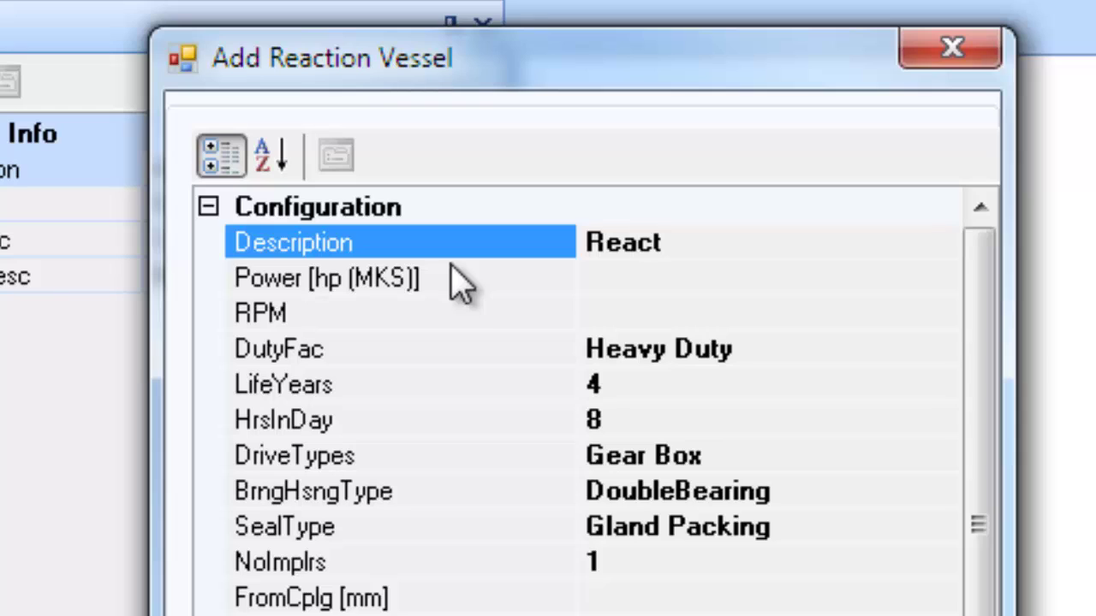
text(or R1)
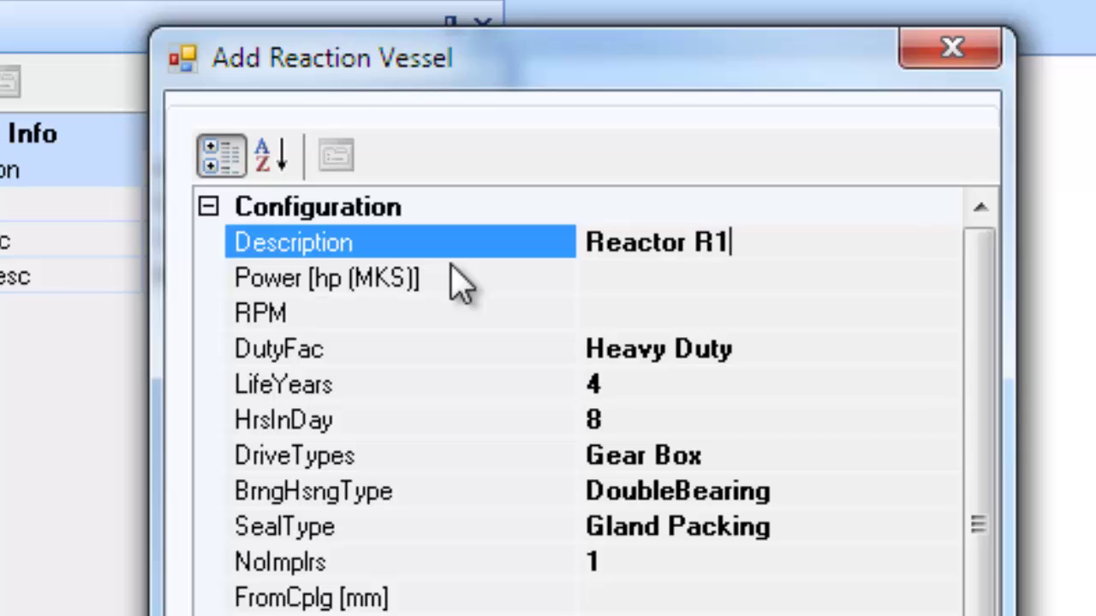
text(01)
- Set the vessel's power to 20, speed to 100 RPM and duty factor to Medium Duty
click(745, 285)
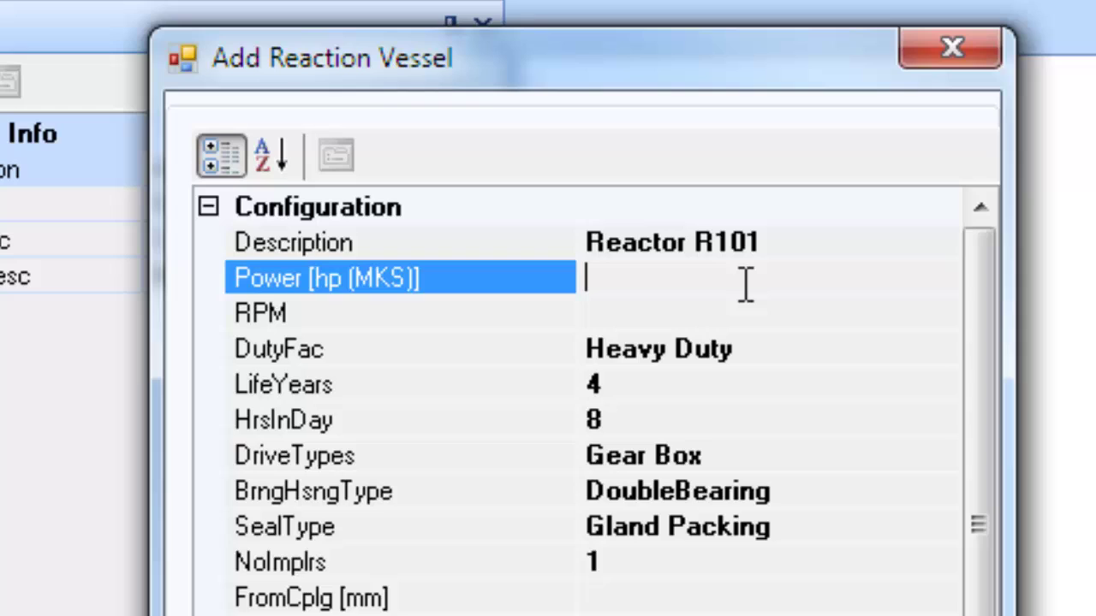
text(20)
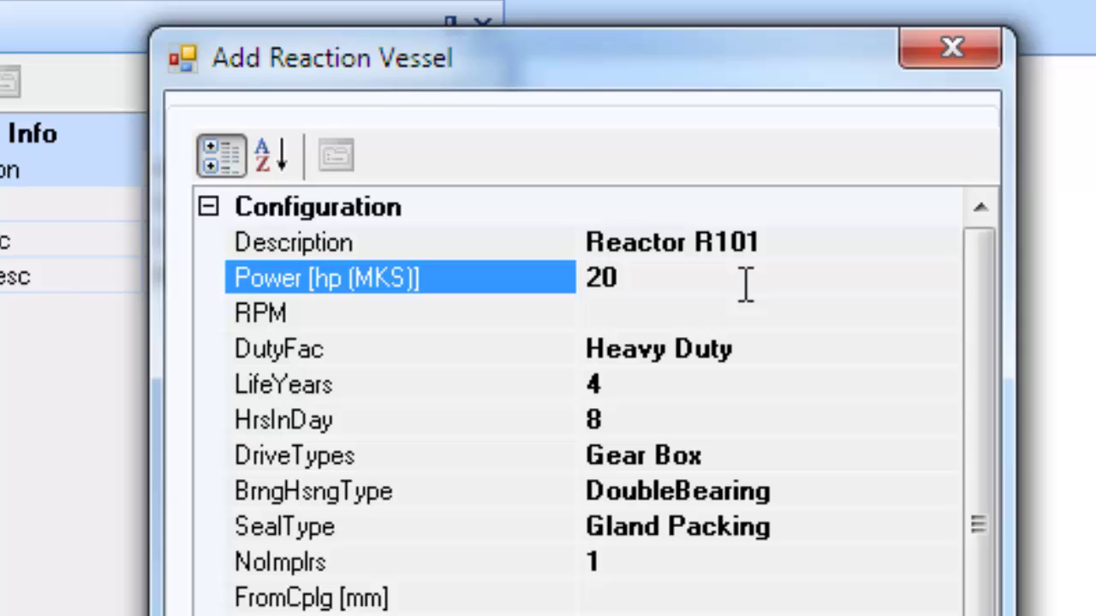
click(727, 315)
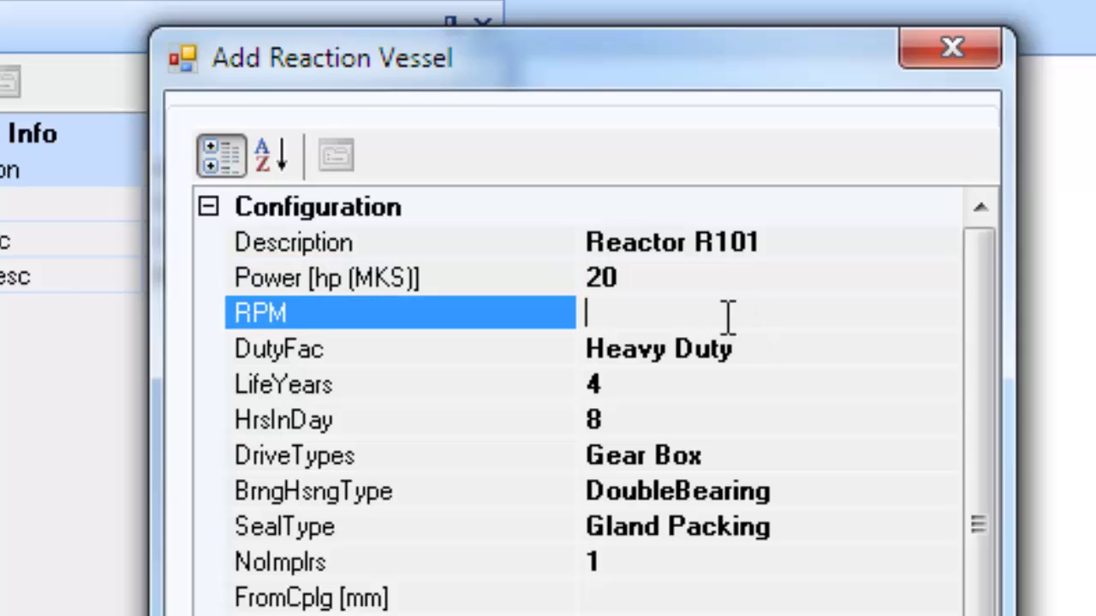
text(100)
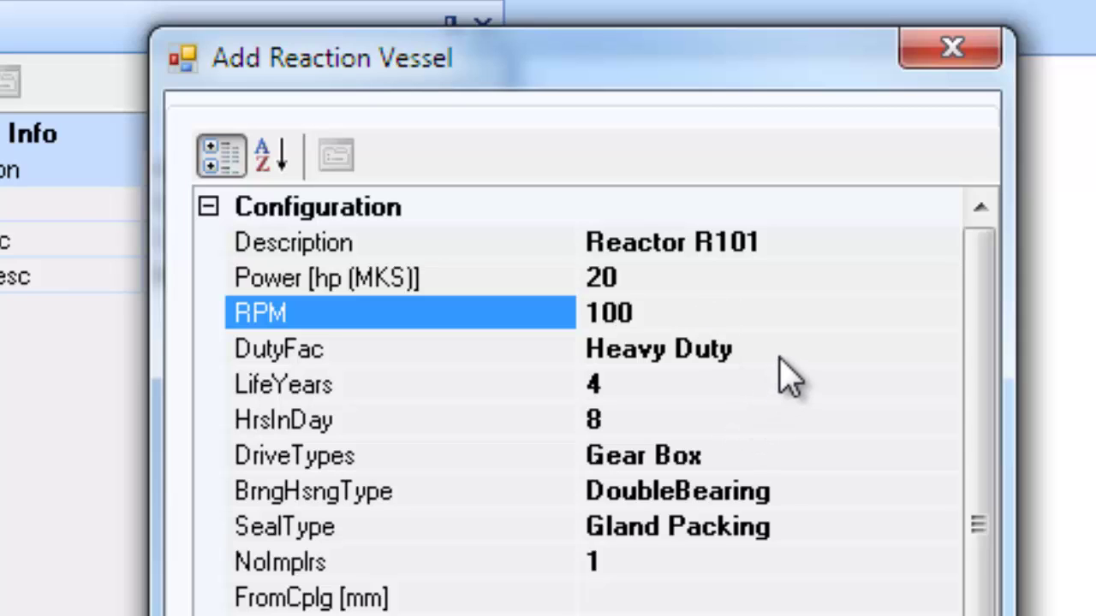
click(805, 353)
click(938, 358)
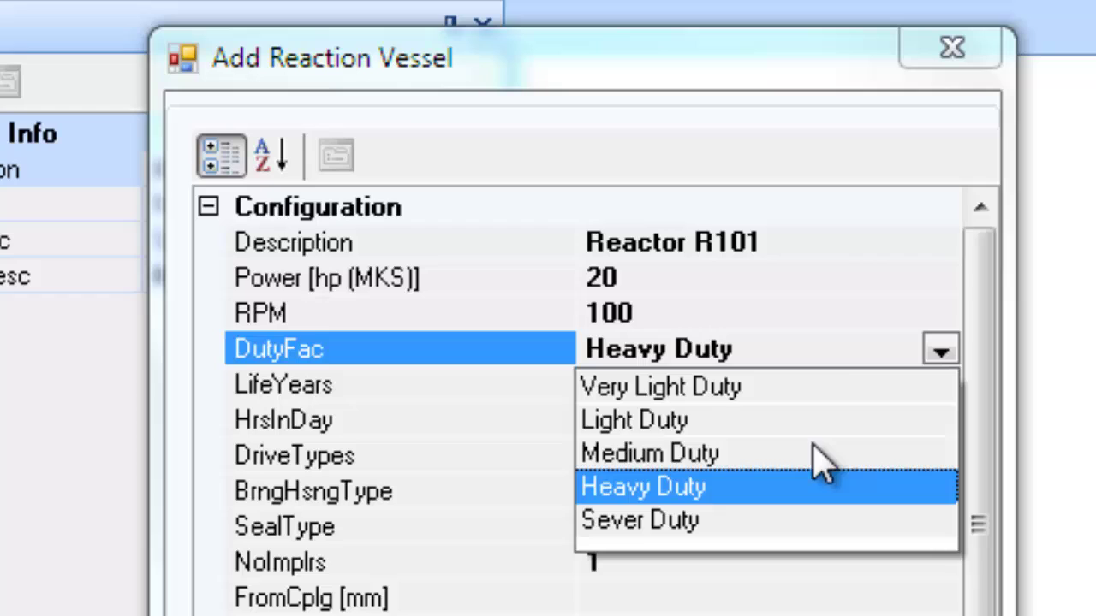
click(772, 458)
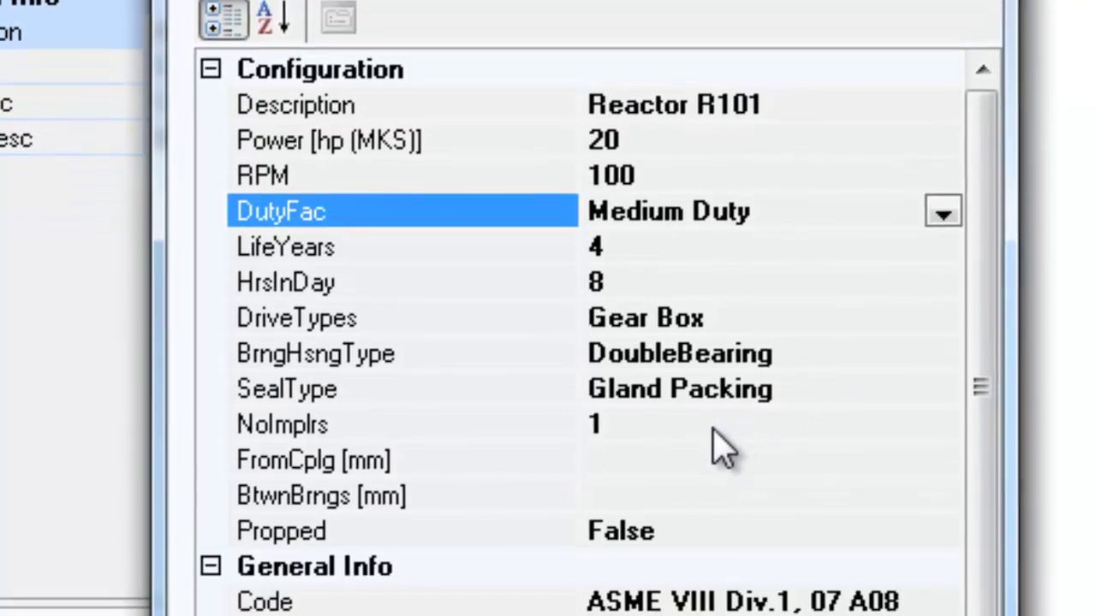
- Set the vessel's Propped option to True
click(706, 561)
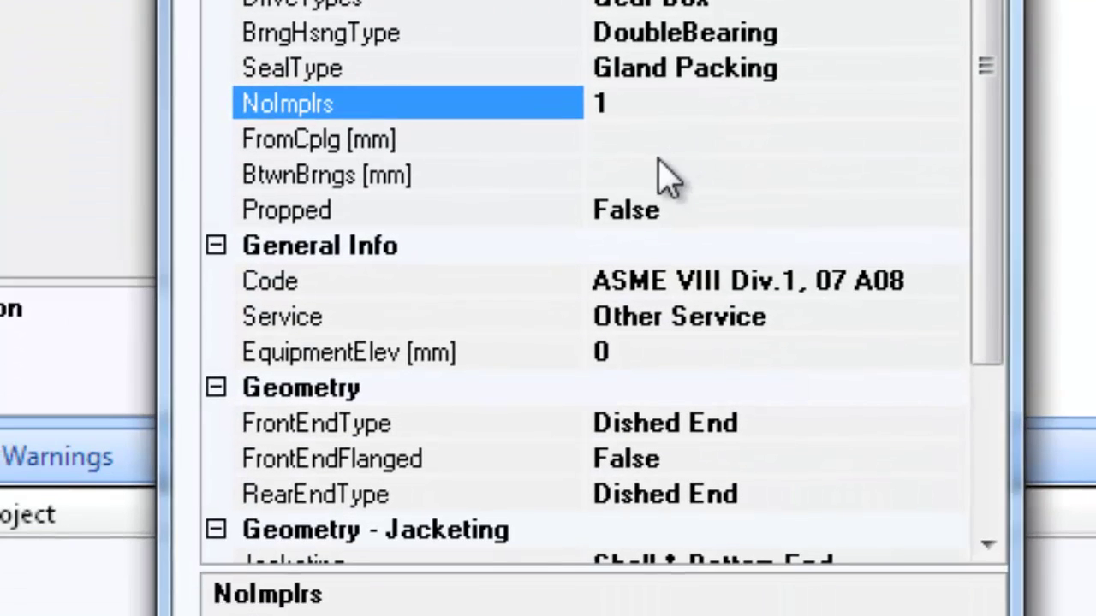
click(665, 212)
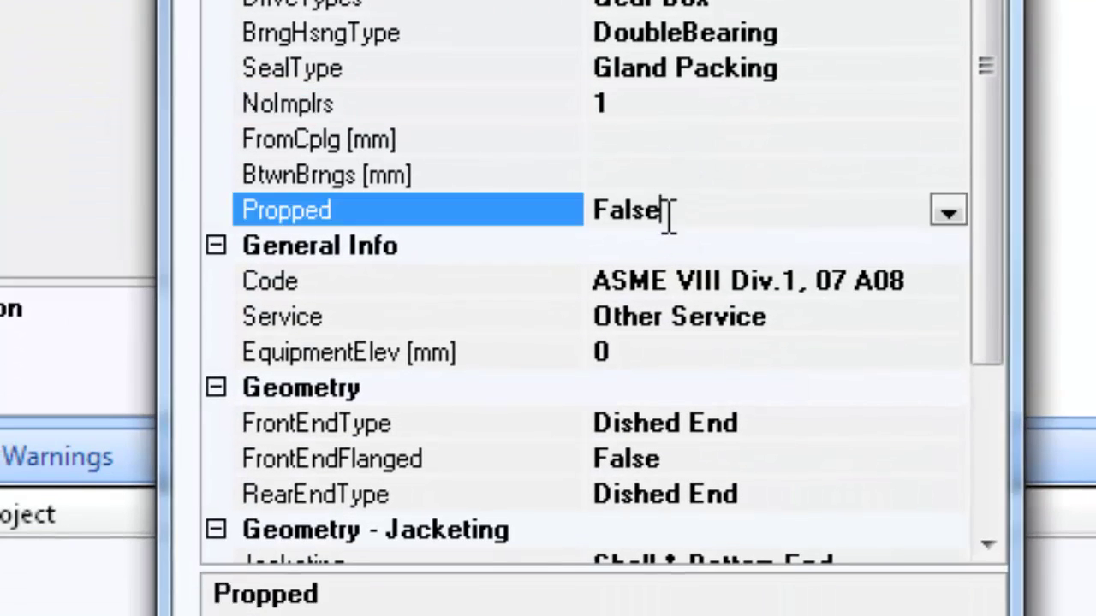
click(941, 212)
click(707, 249)
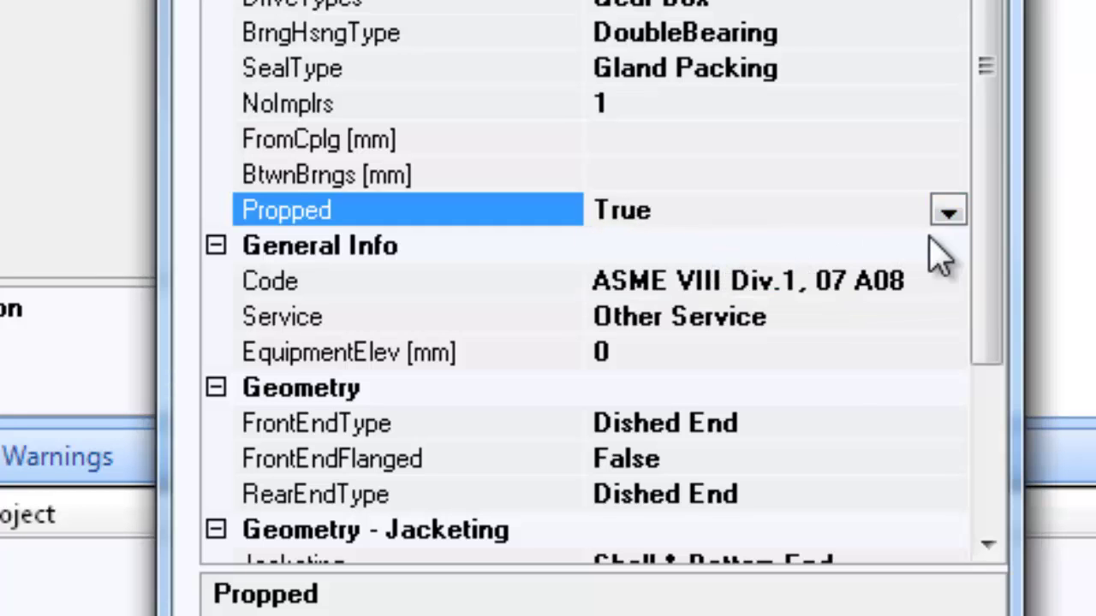
- Choose design code ASME VIII Div.1 edition 10 A11 and Chemical Services
scroll(993, 386, down, 3)
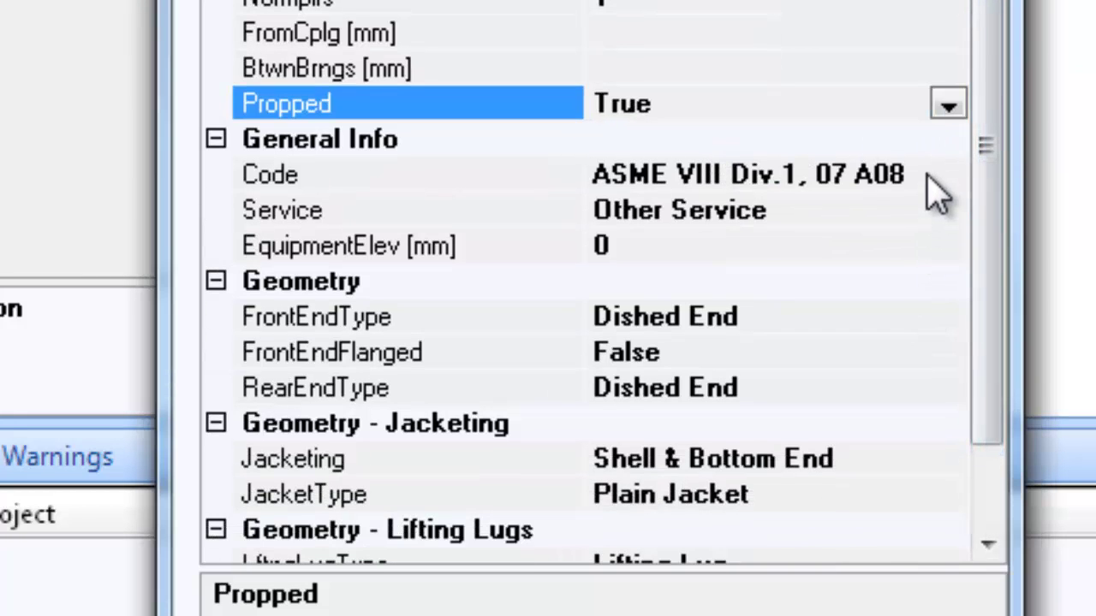
click(936, 183)
click(939, 182)
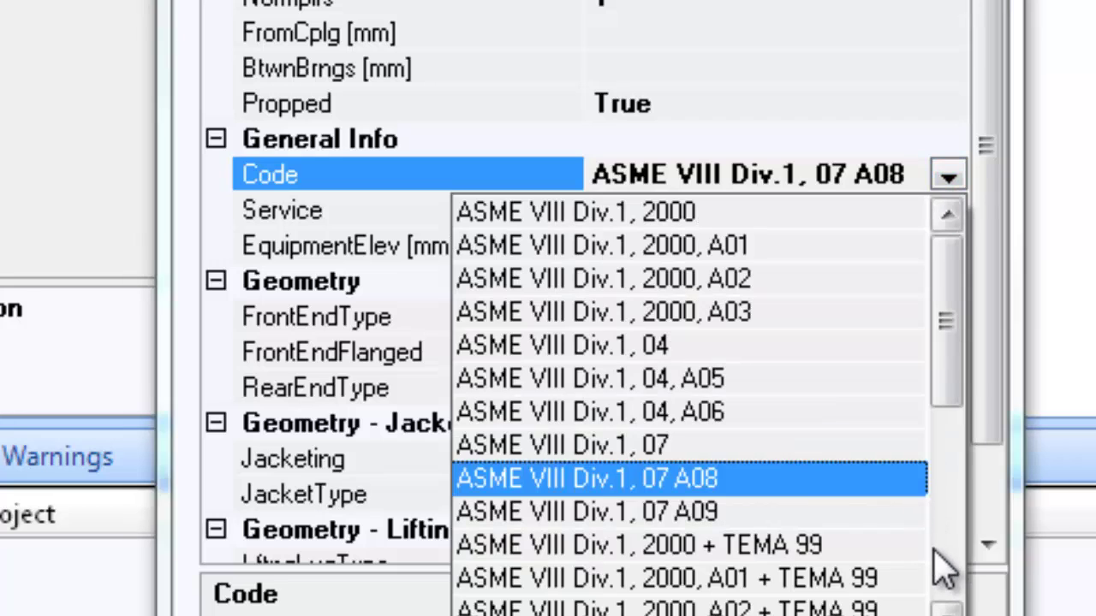
scroll(941, 565, down, 5)
click(762, 518)
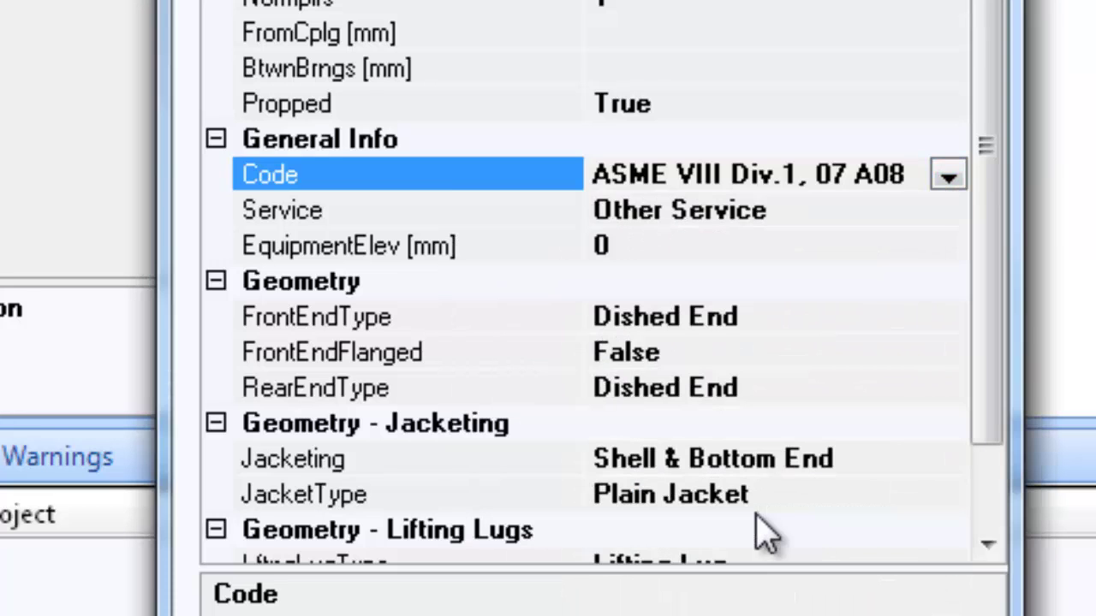
click(806, 214)
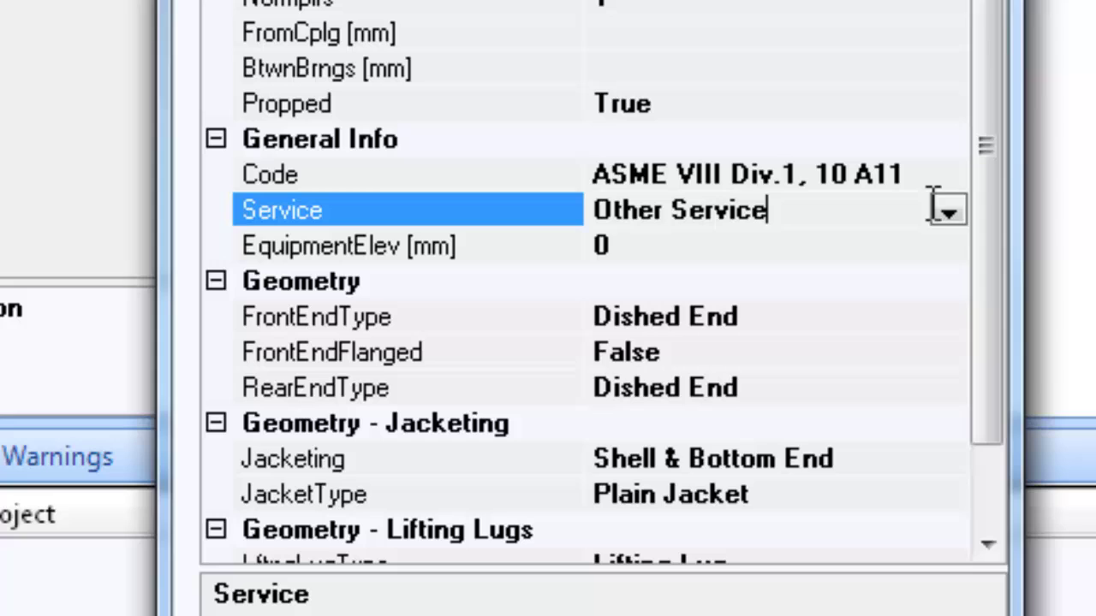
click(947, 212)
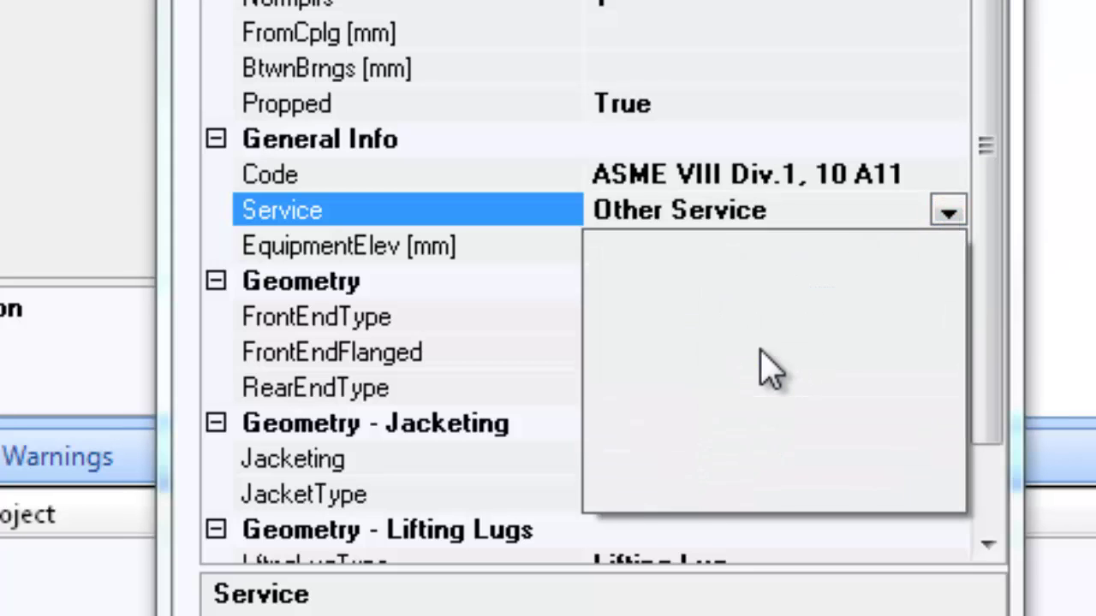
click(771, 369)
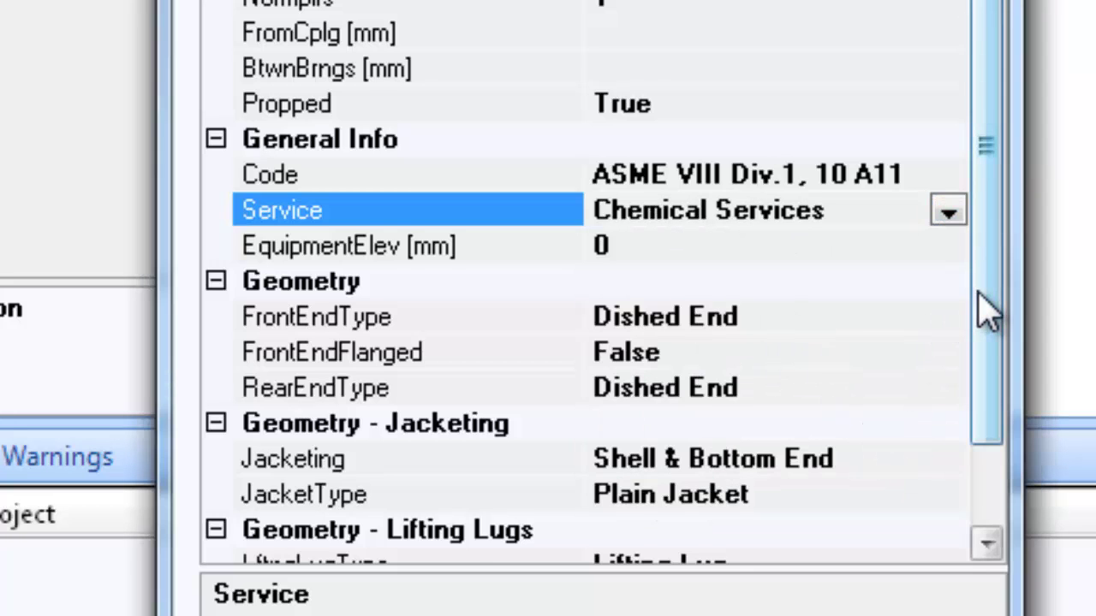
- Make the front end flanged and keep Shell & Bottom End jacketing with a Plain Jacket
drag(989, 315, 950, 415)
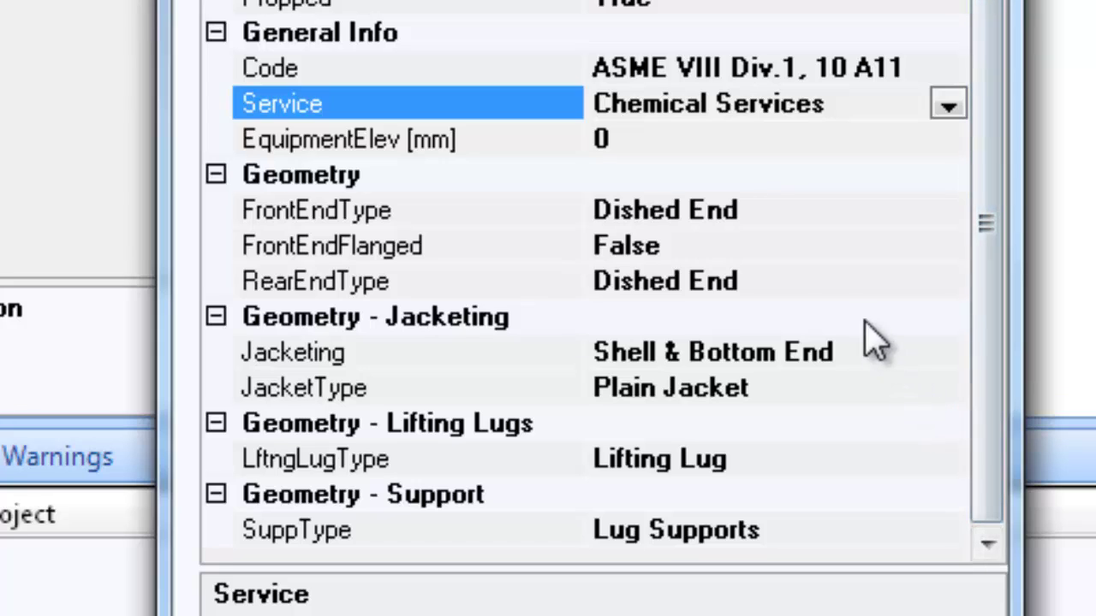
double_click(739, 247)
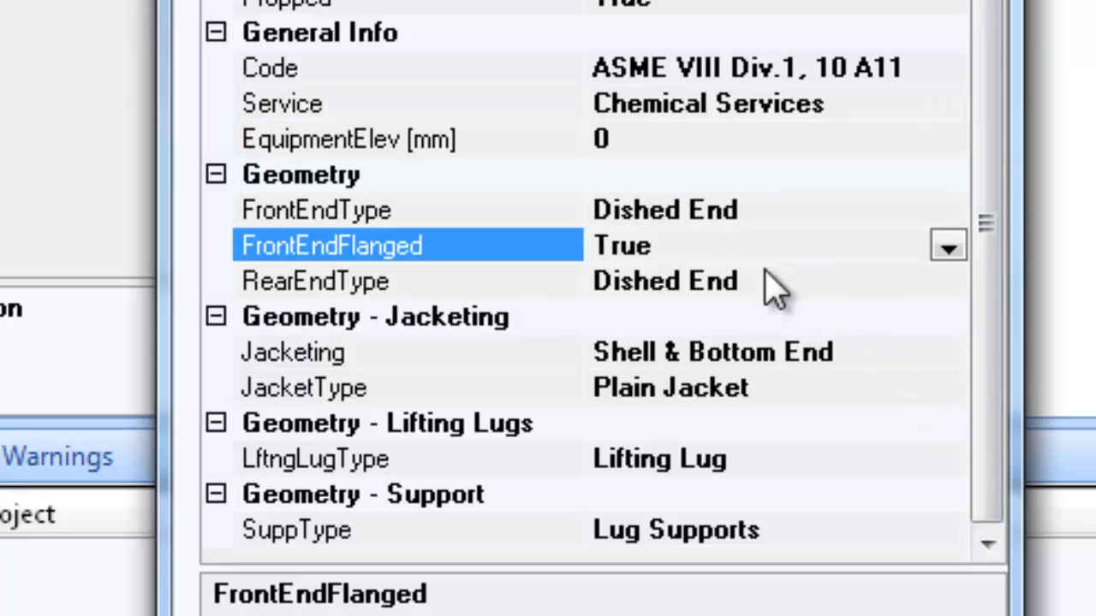
click(878, 352)
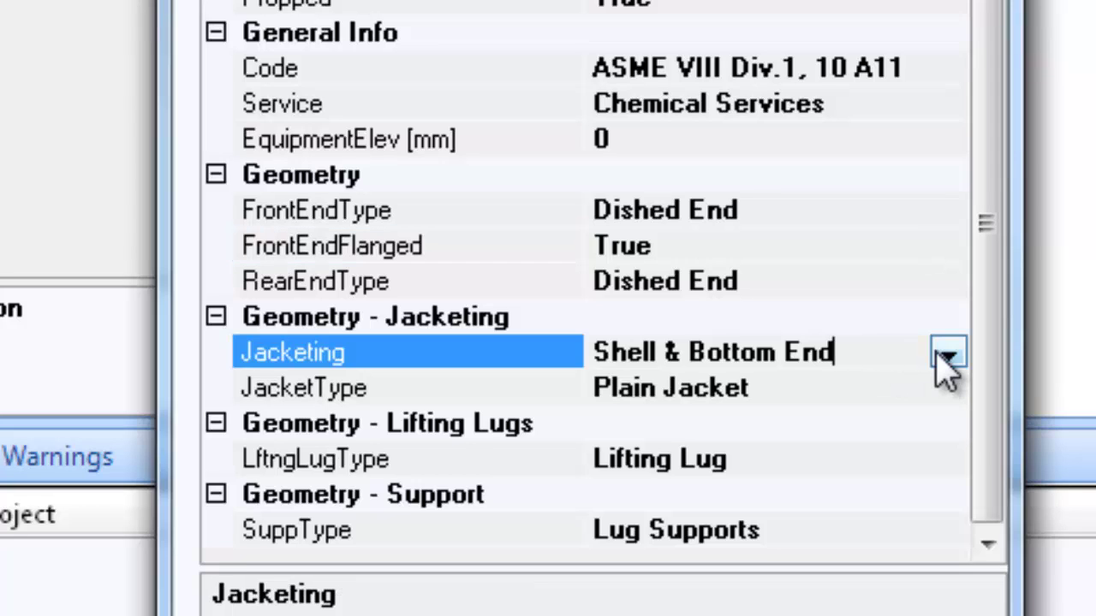
click(944, 353)
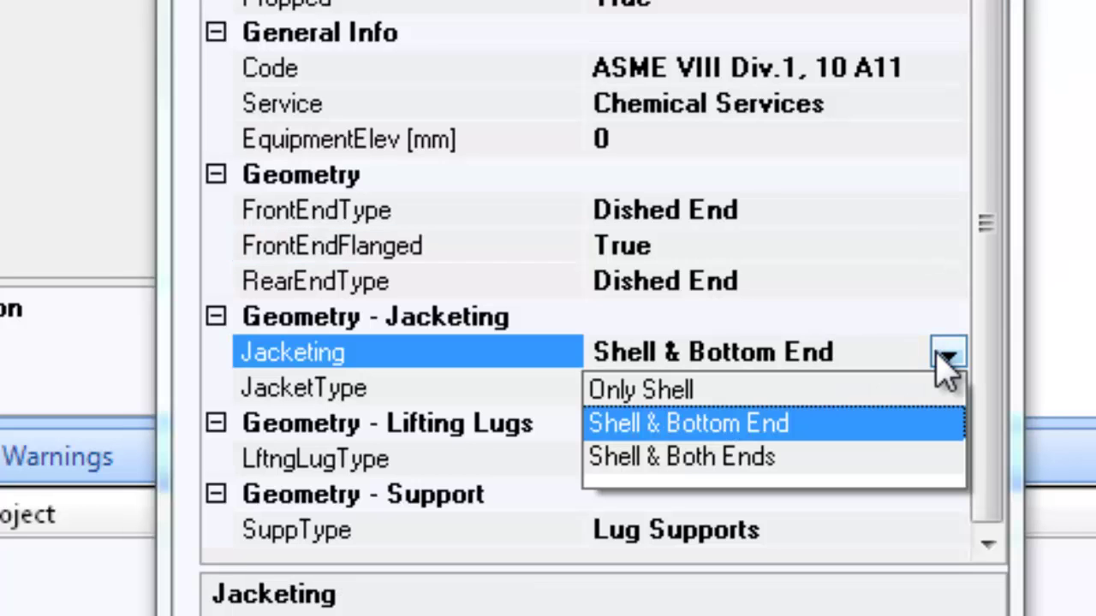
click(852, 432)
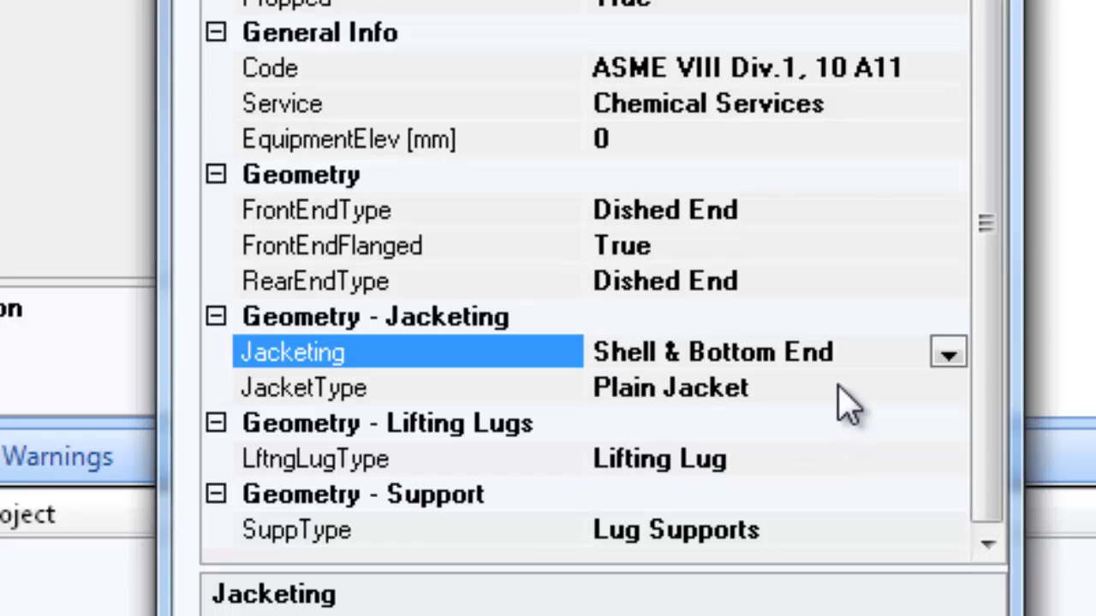
click(842, 388)
click(946, 396)
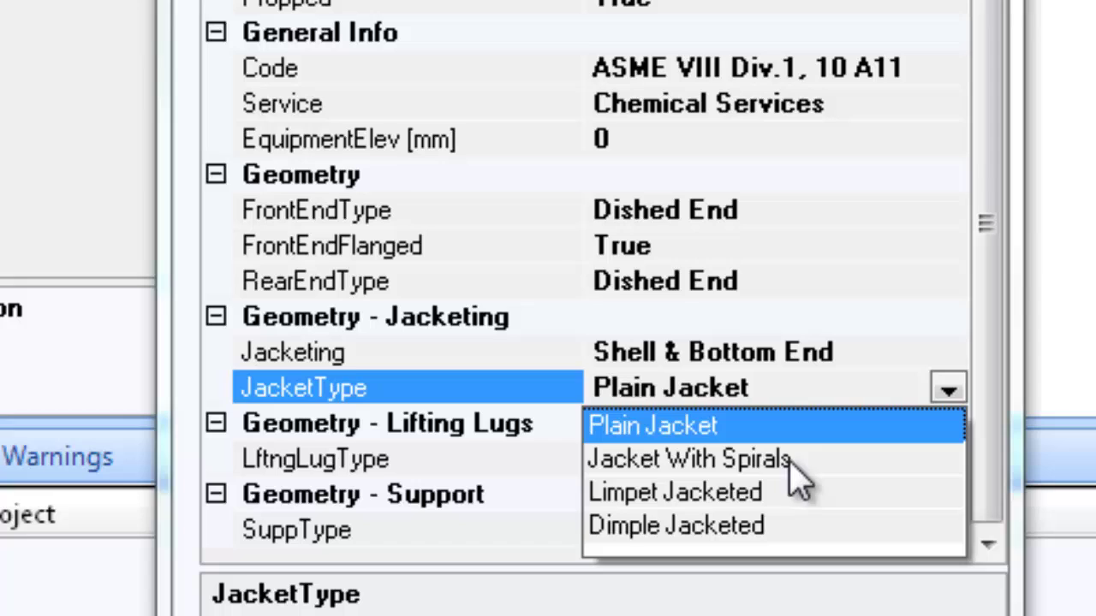
click(782, 428)
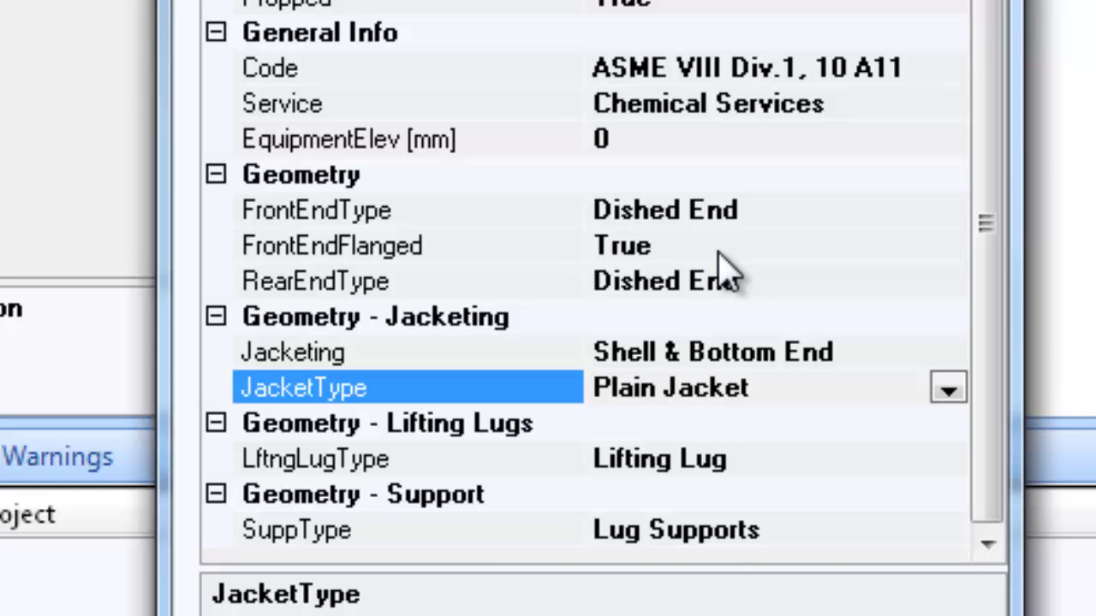
scroll(974, 51, up, 2)
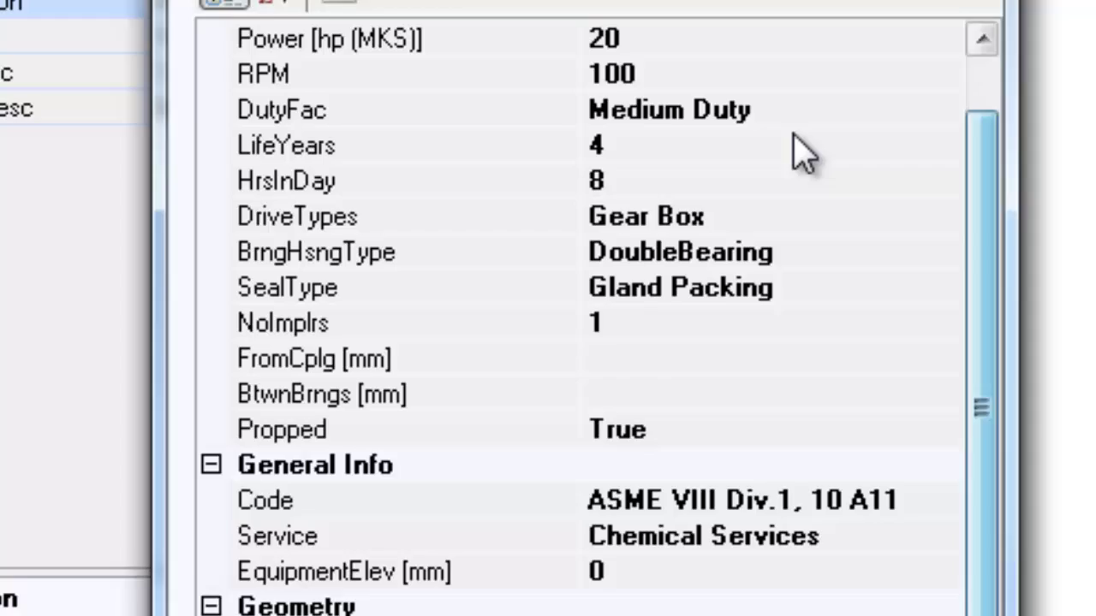
click(797, 110)
click(945, 115)
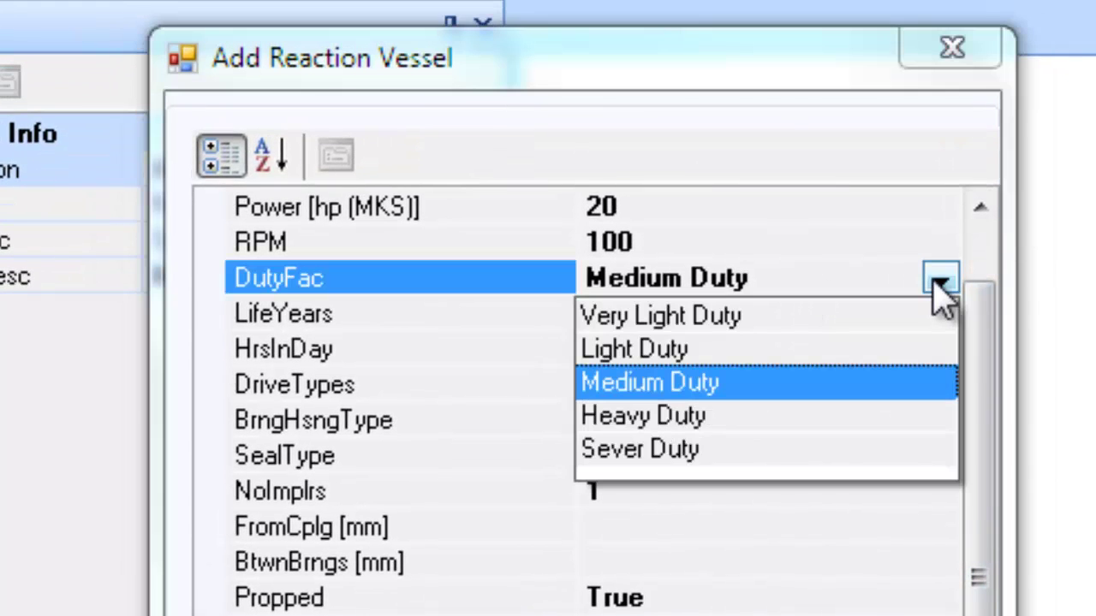
click(762, 389)
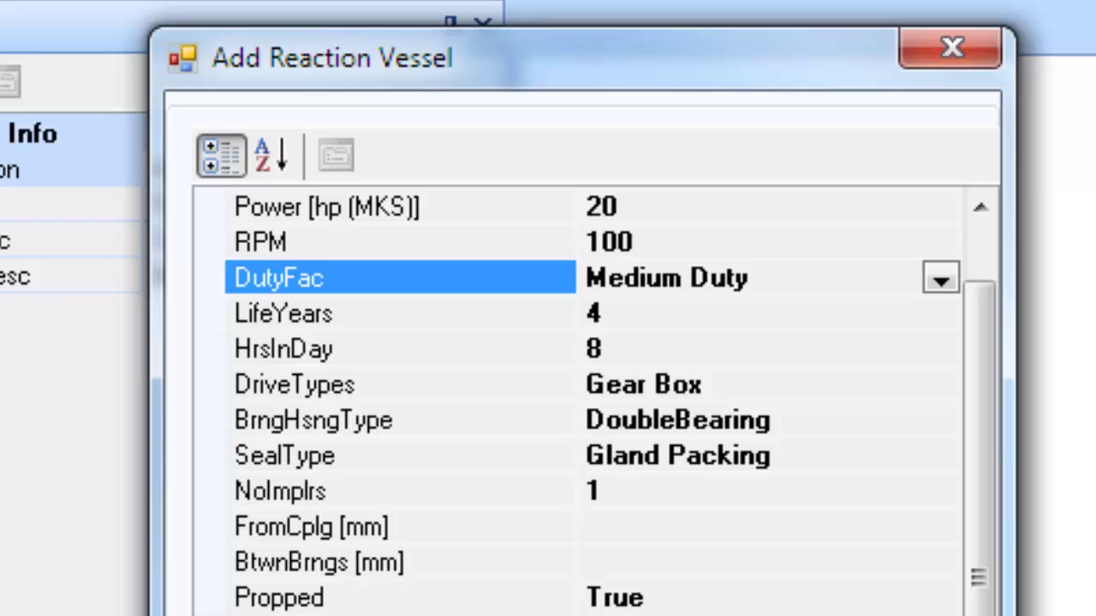
click(654, 351)
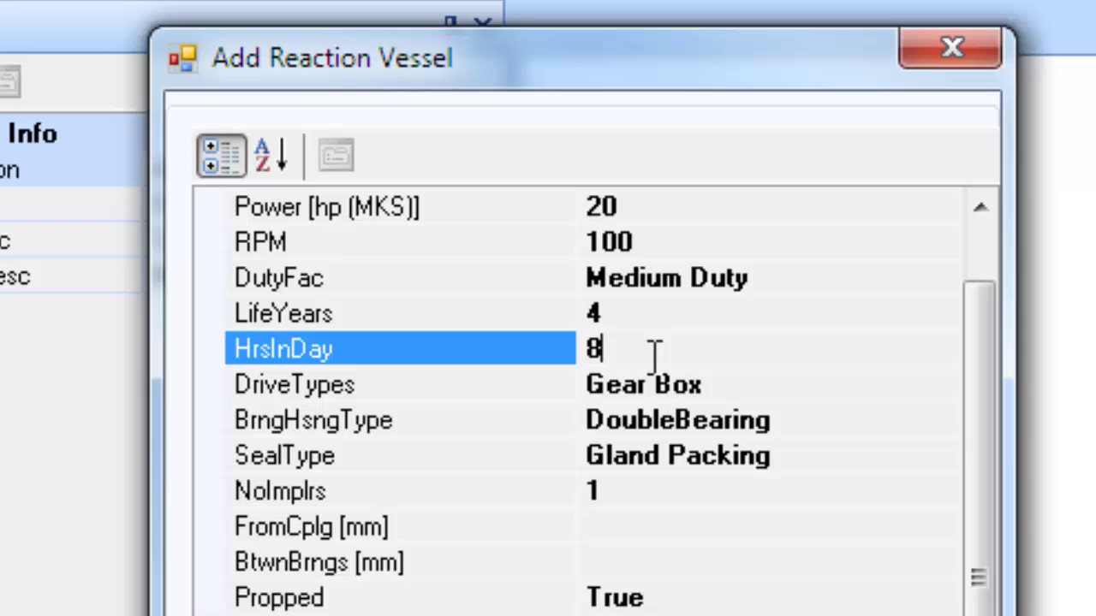
click(659, 494)
drag(645, 476, 591, 485)
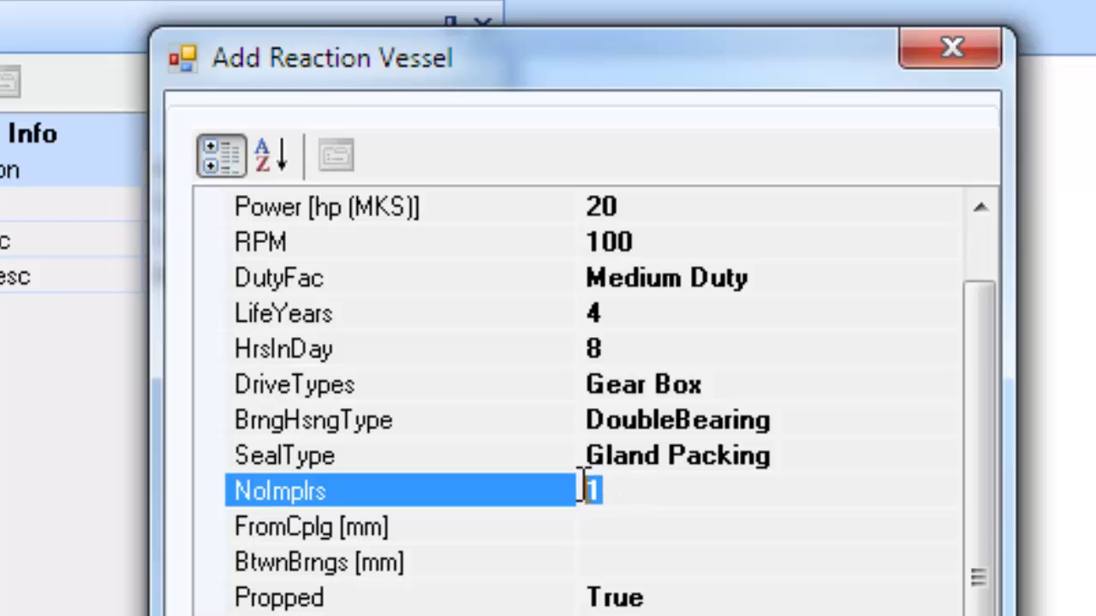
click(670, 589)
double_click(644, 594)
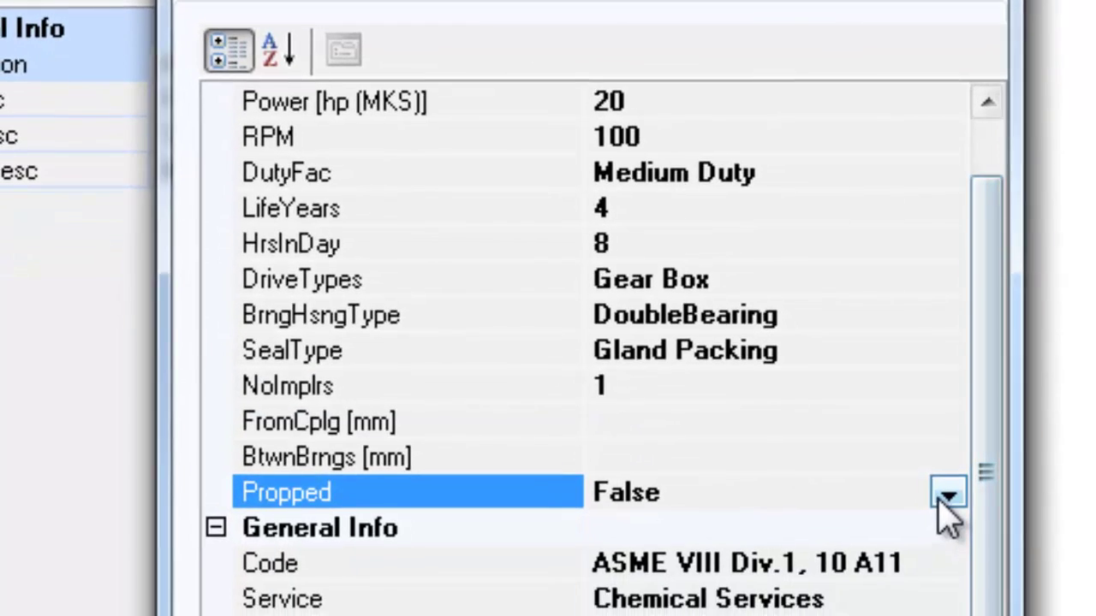
click(941, 599)
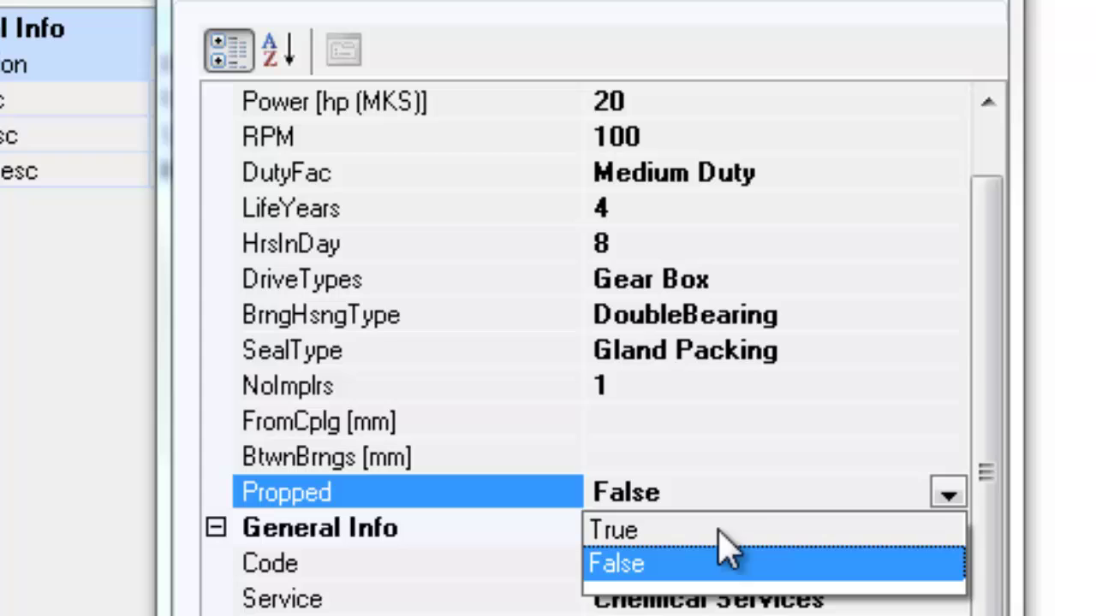
click(613, 532)
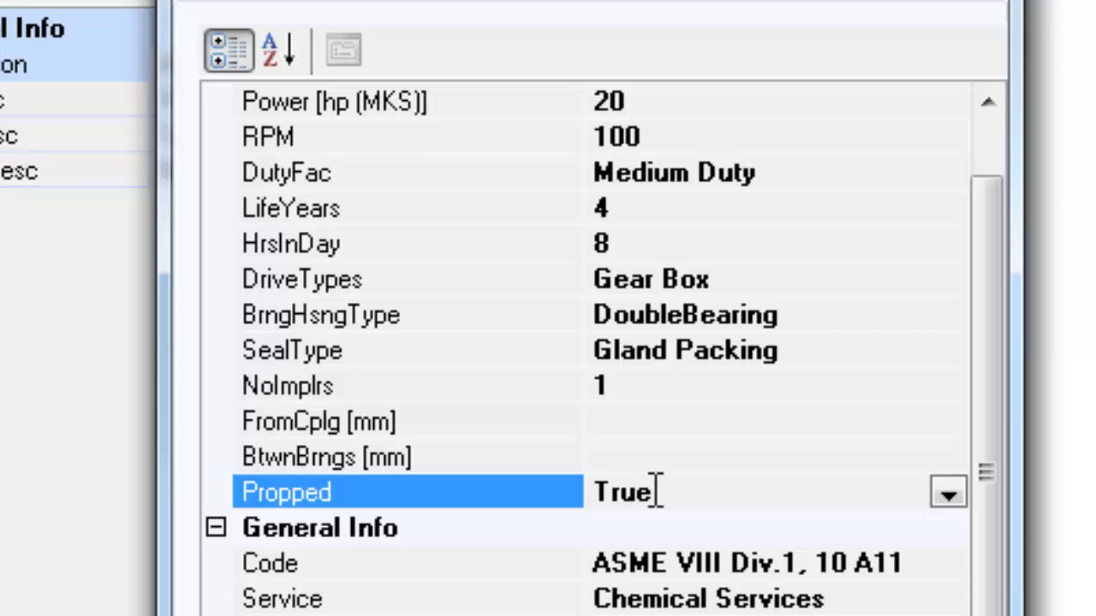
scroll(984, 548, up, 1)
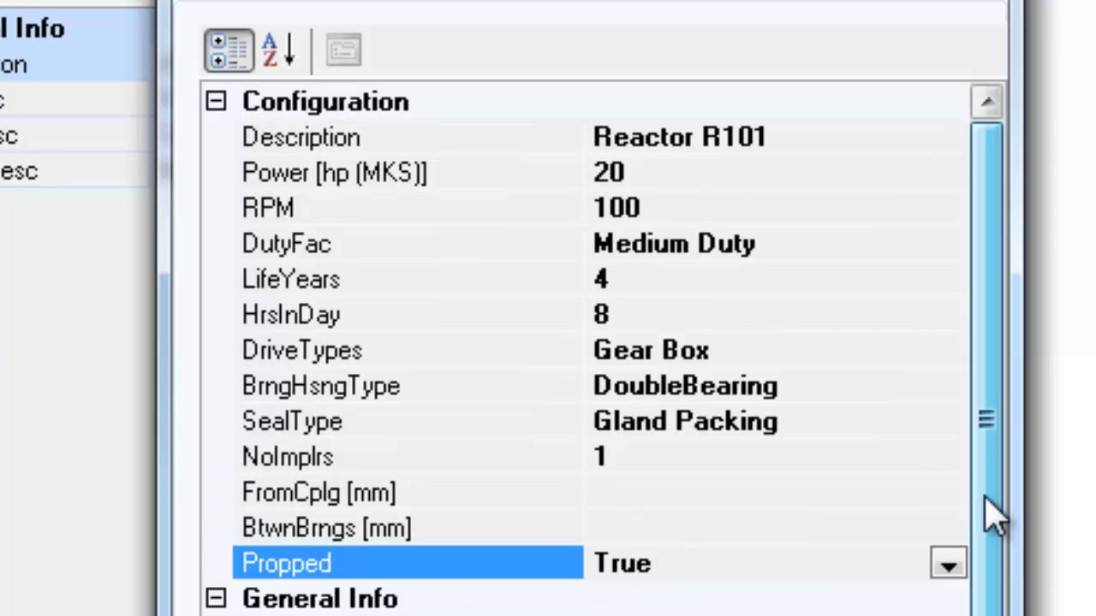
scroll(993, 530, down, 2)
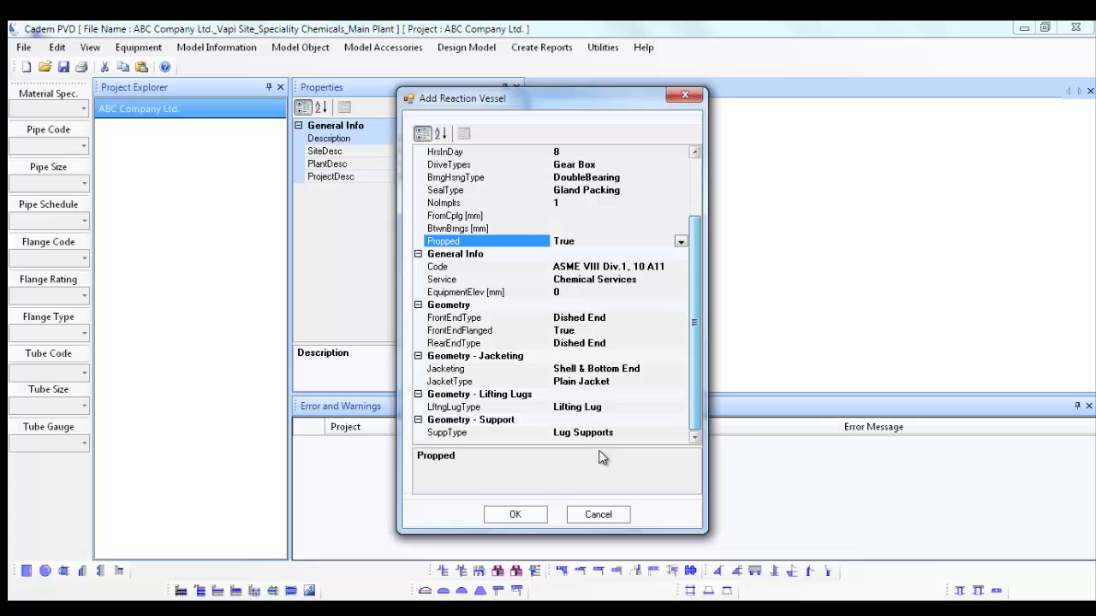
- Create Reactor R101 under ABC Company Ltd. and display its configuration properties
click(514, 516)
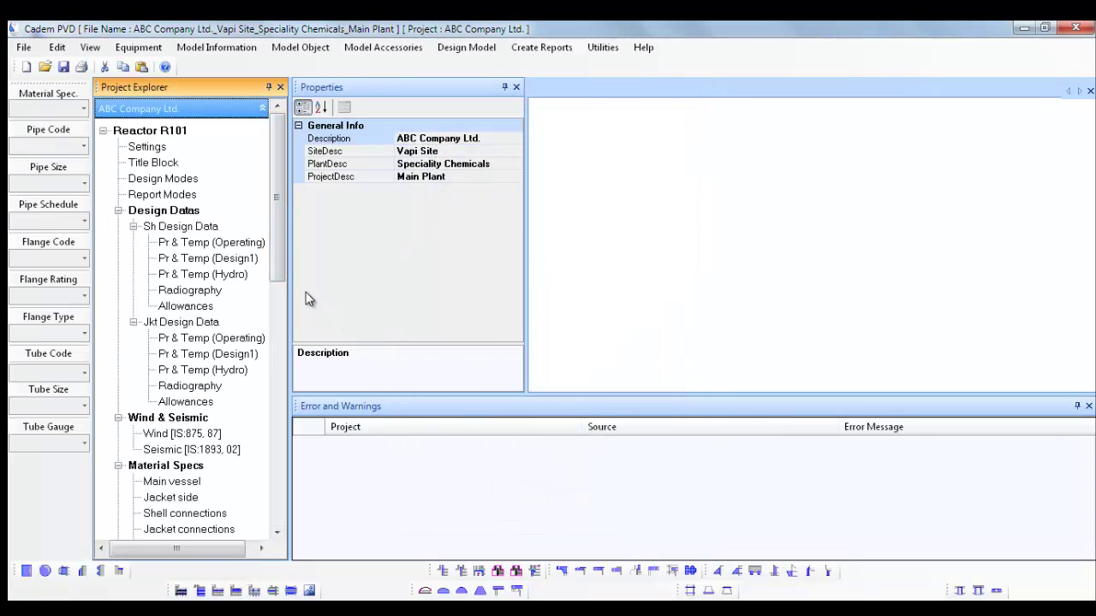
click(168, 113)
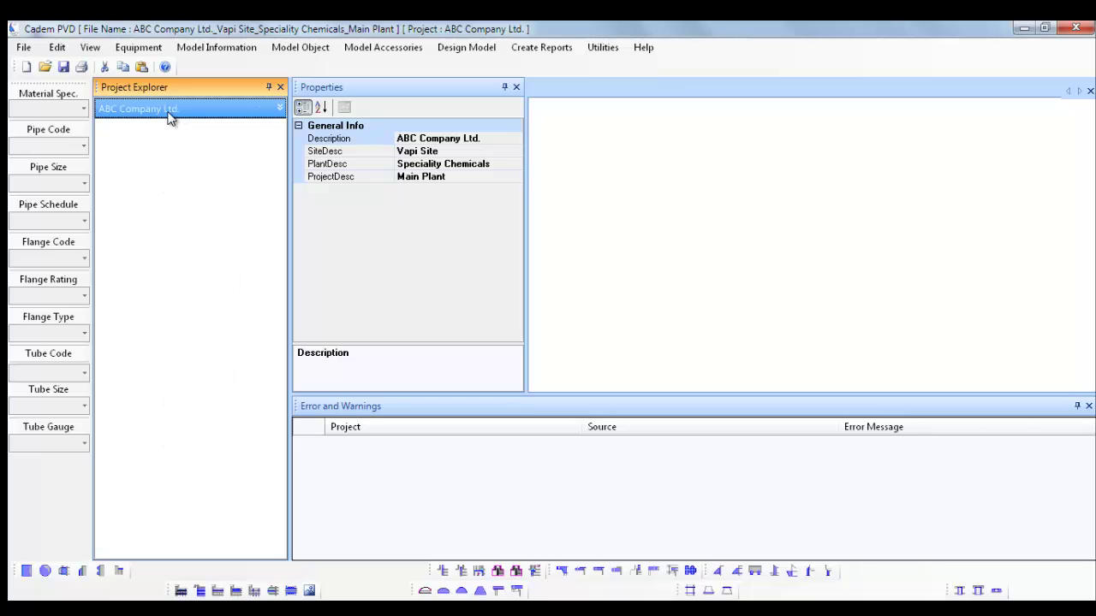
click(168, 115)
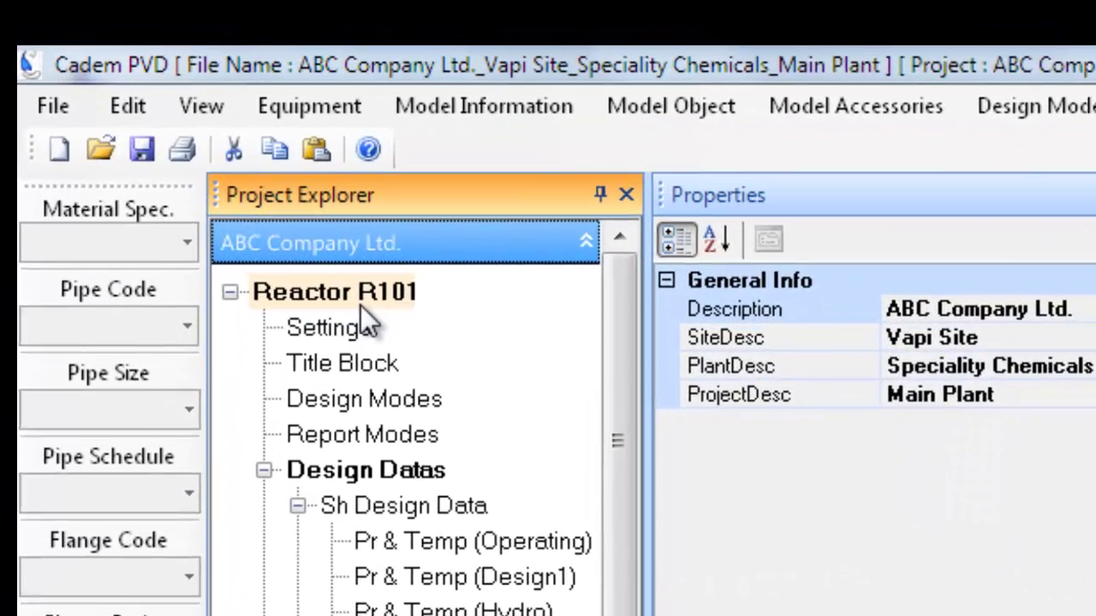
click(360, 305)
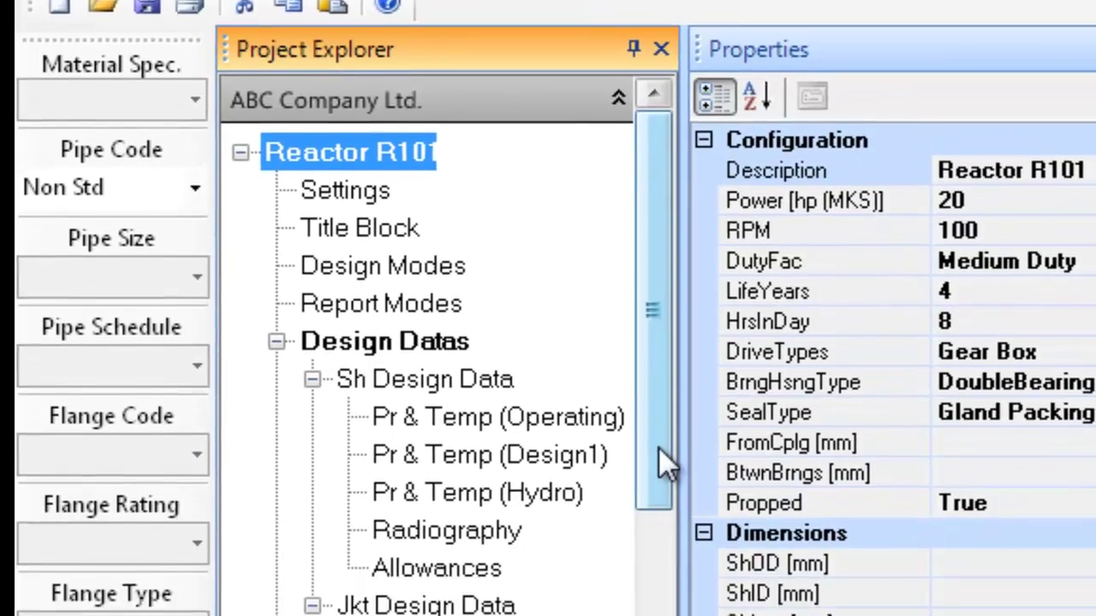
drag(658, 457, 708, 134)
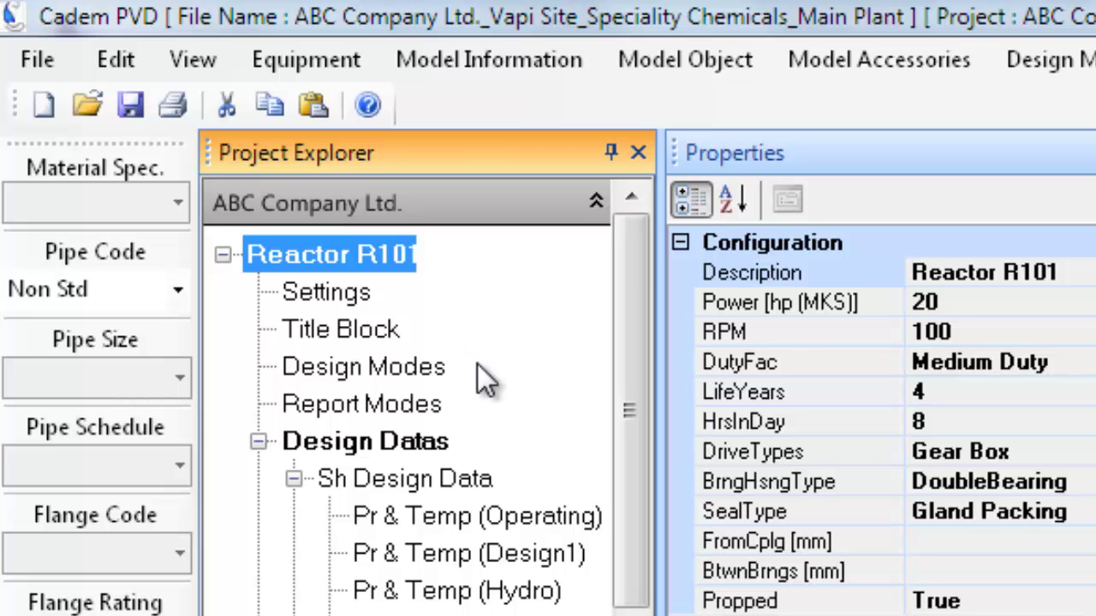
- Set the shell inner diameter to 1600 and shell length to 2400 mm
click(348, 283)
click(360, 255)
scroll(881, 419, down, 3)
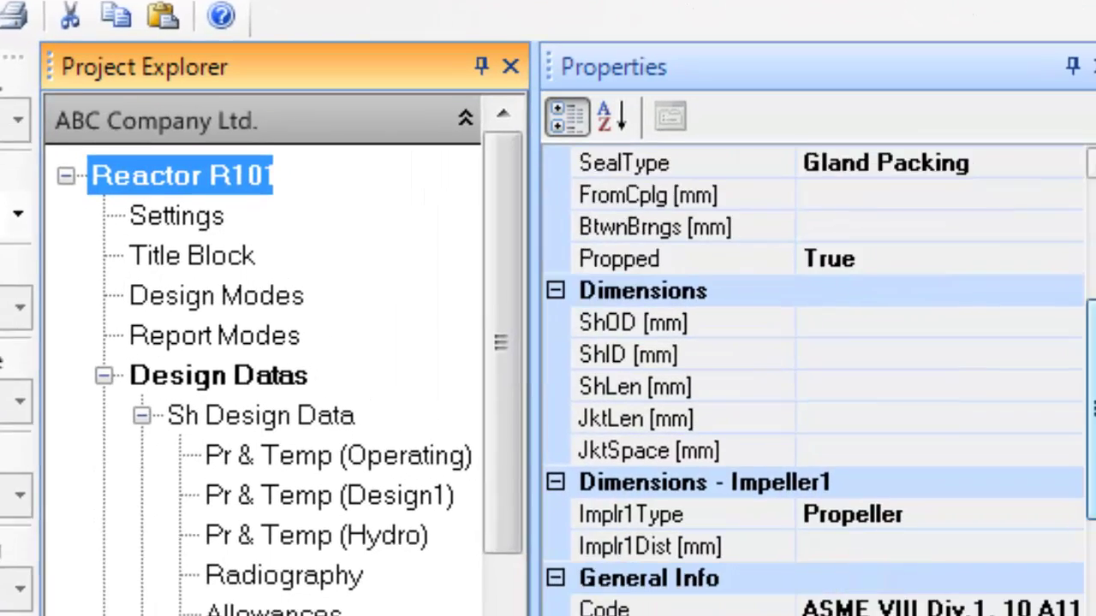
drag(1094, 406, 1061, 401)
click(824, 262)
text(16)
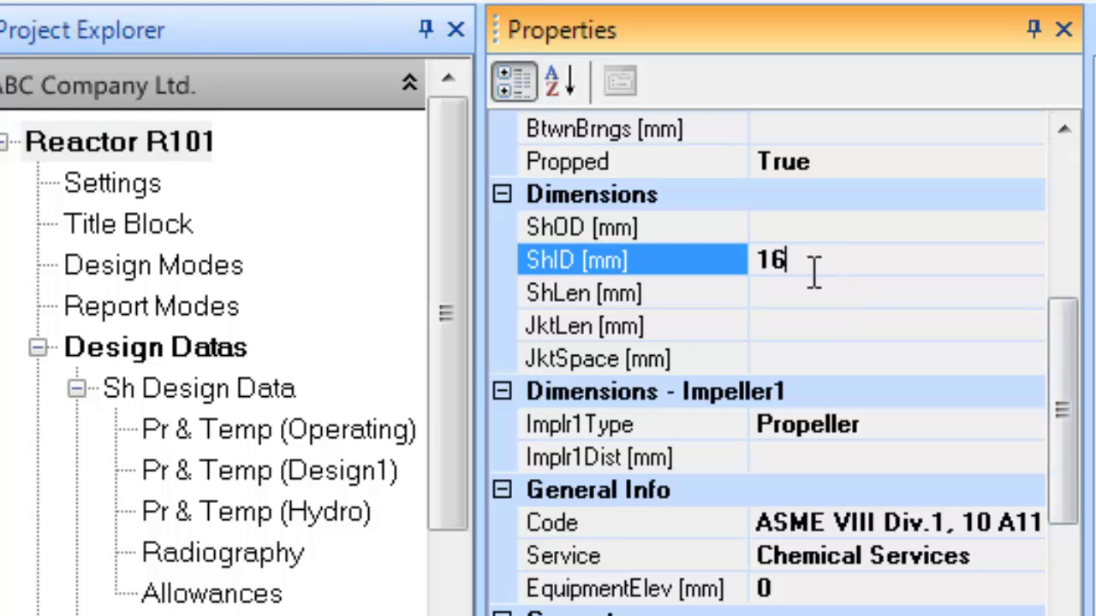
text(00)
click(813, 291)
text(2)
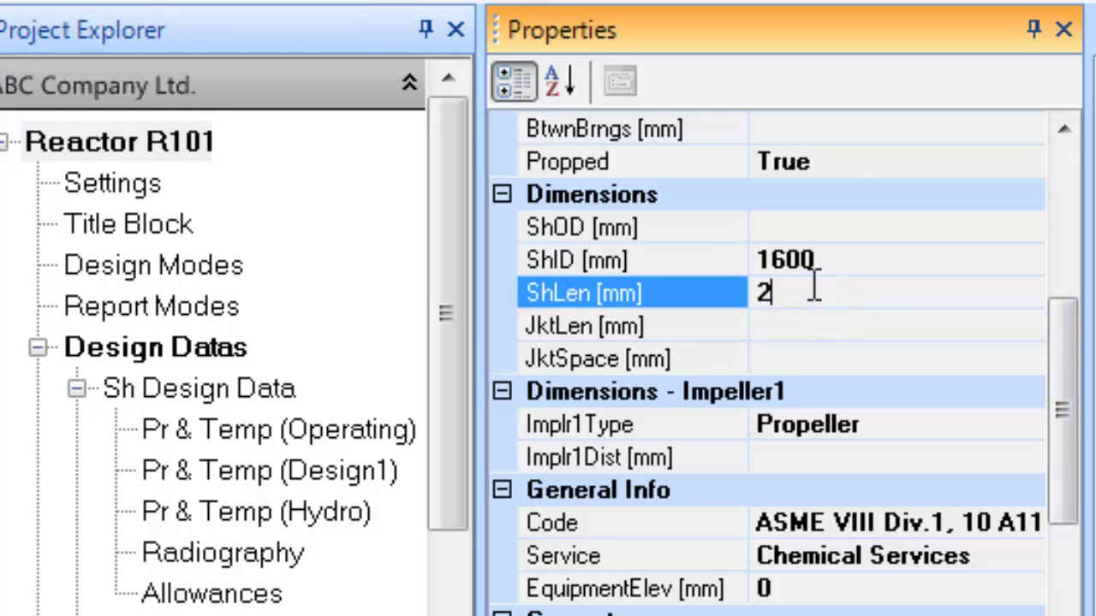
text(400)
- Set jacket length 1200, jacket spacing 50, and impeller distance 1600/4+2400+350 (3150 mm)
click(803, 334)
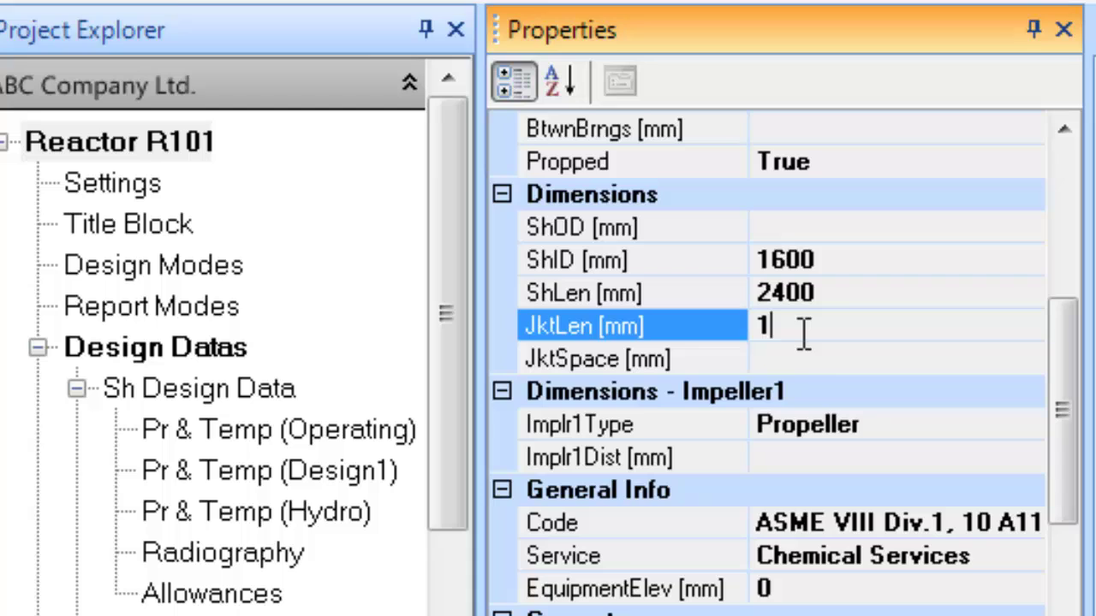
text(200)
click(805, 358)
text(5)
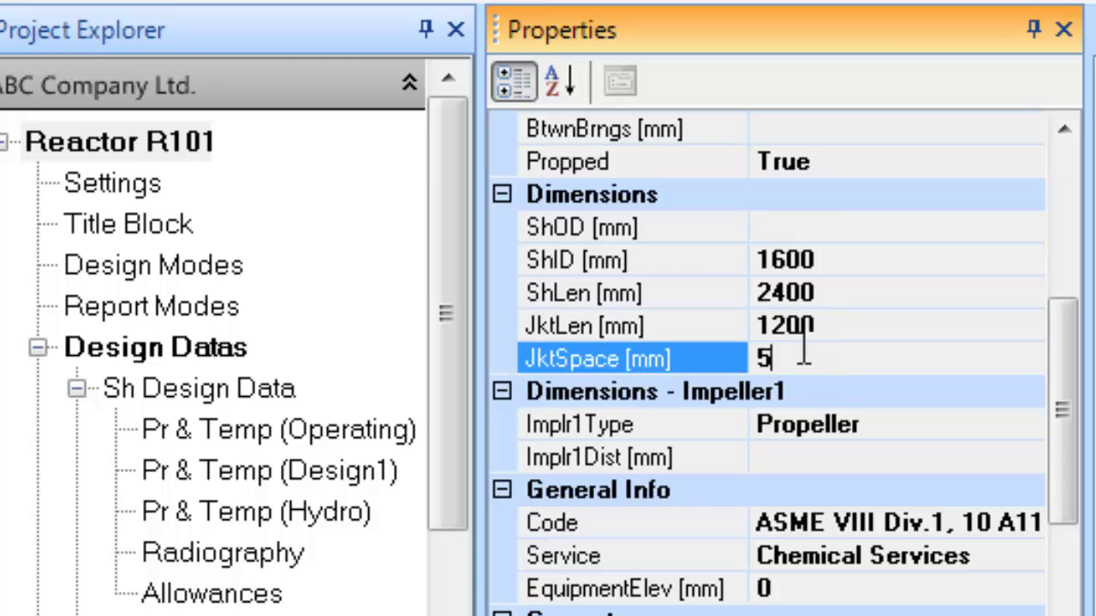
text(0)
click(832, 457)
text(1)
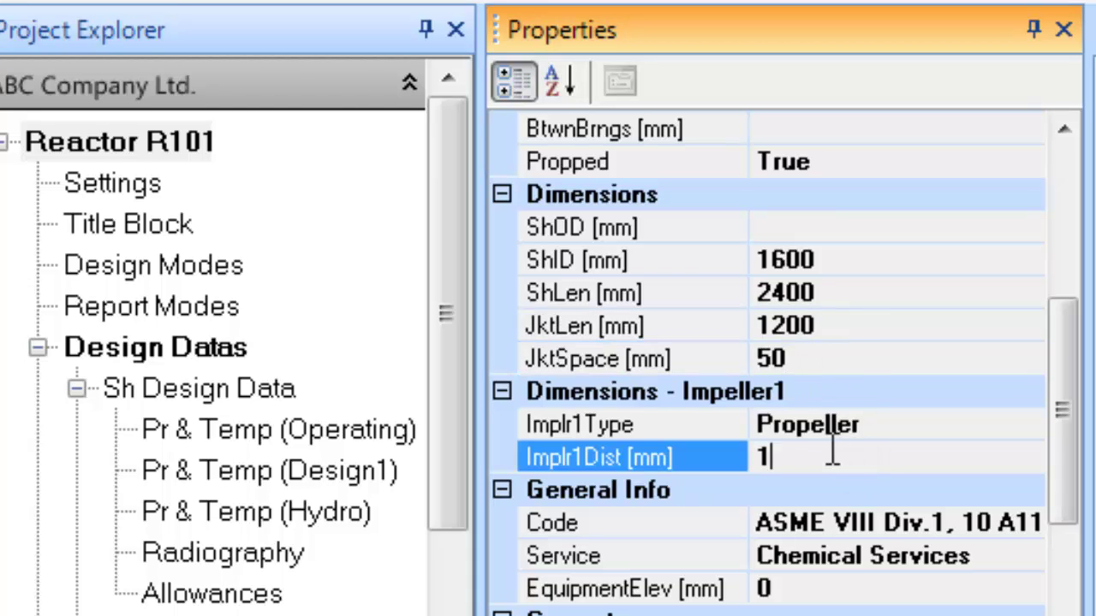
text(600/)
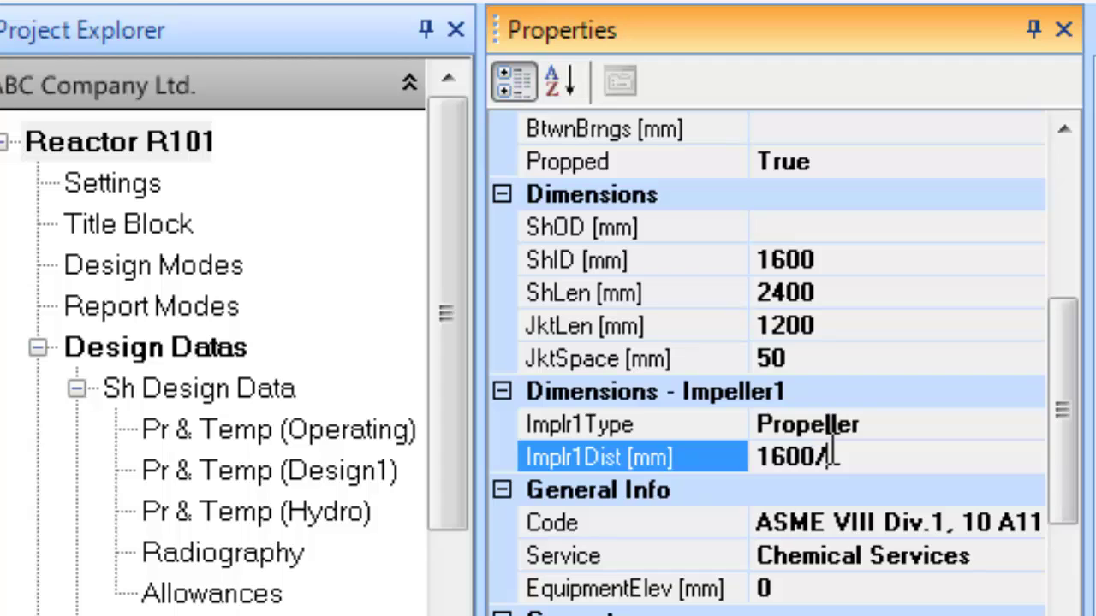
text(4+2400)
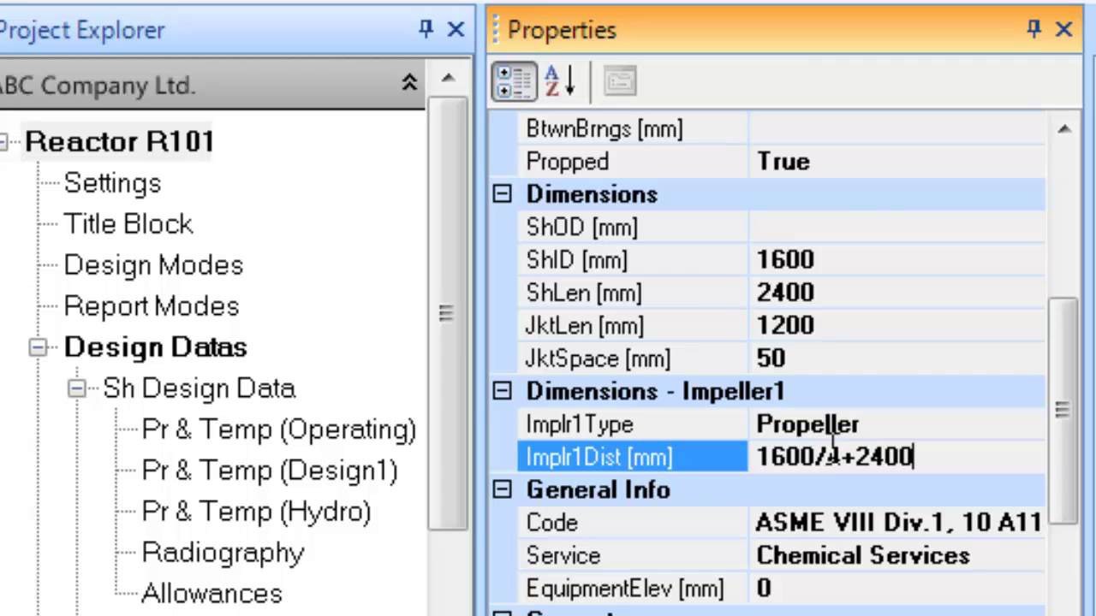
text(+350)
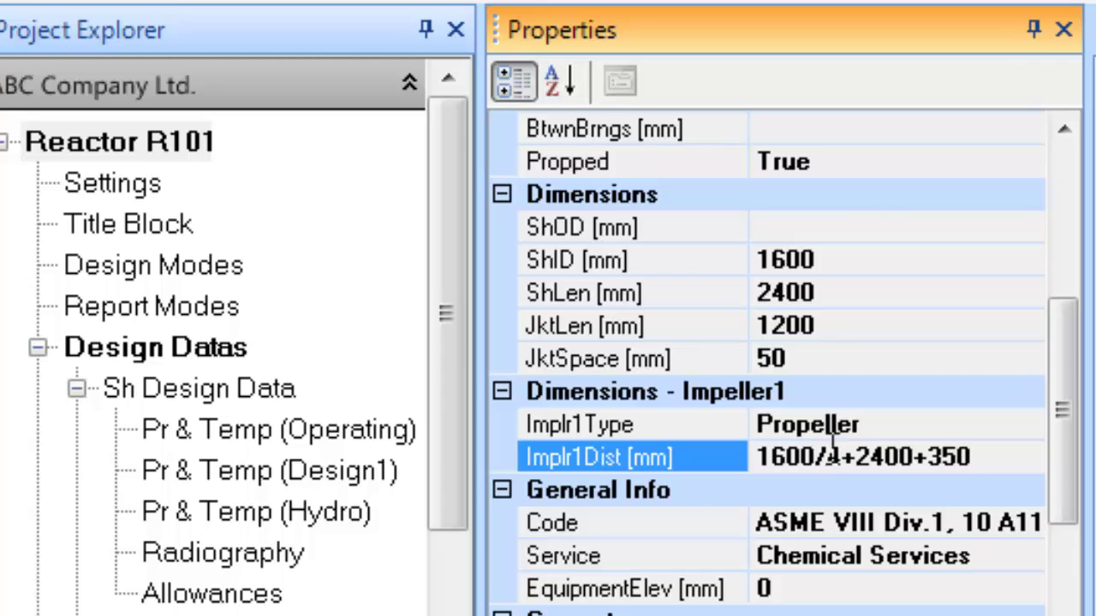
click(888, 496)
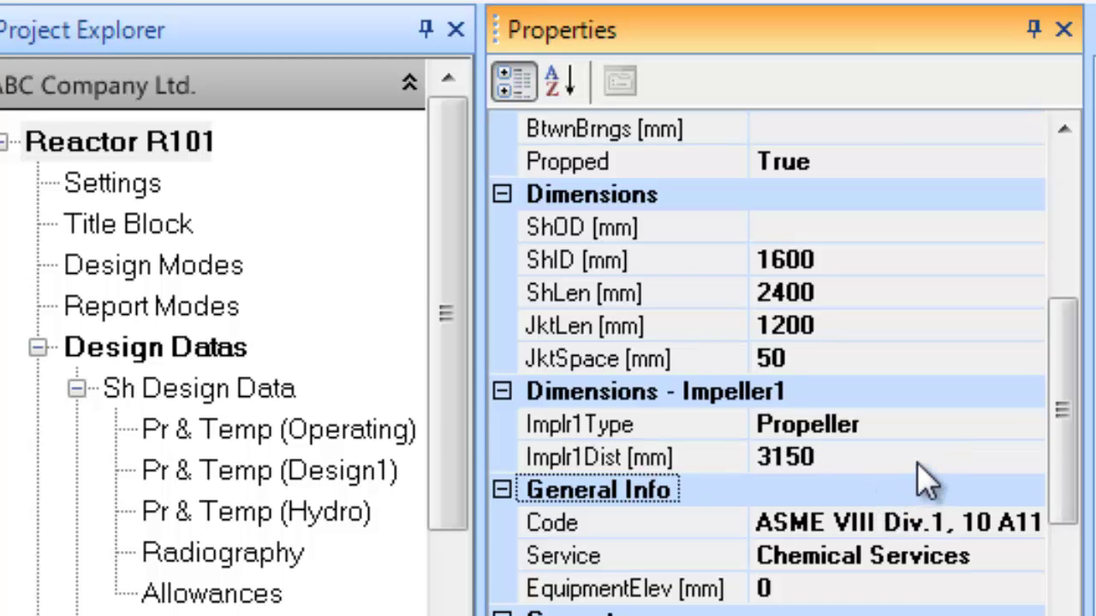
- Keep Propeller as the impeller type
click(1008, 426)
click(1026, 425)
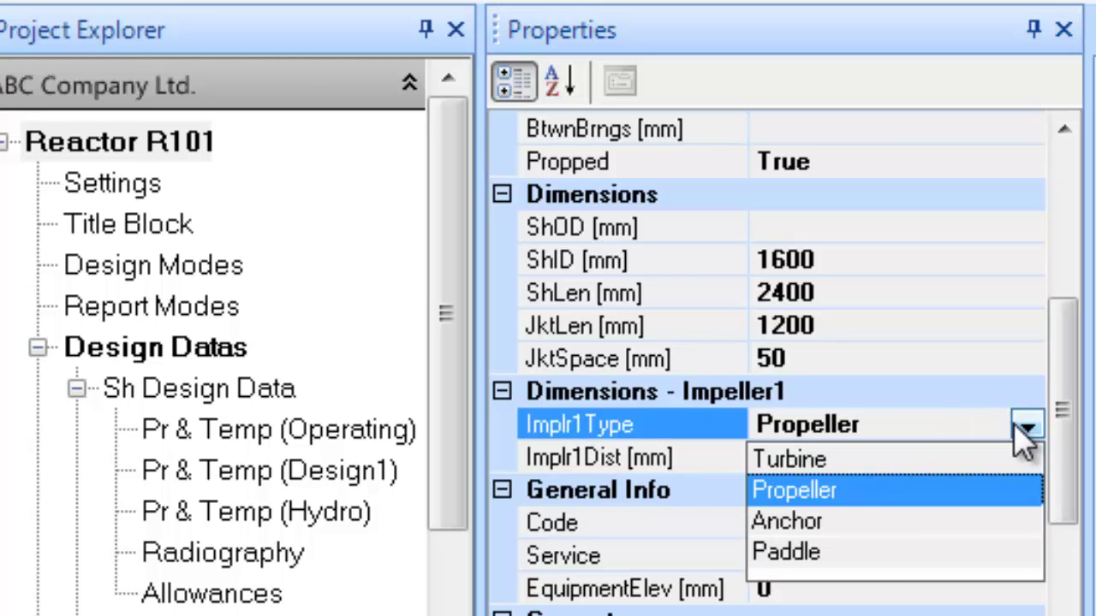
click(1024, 425)
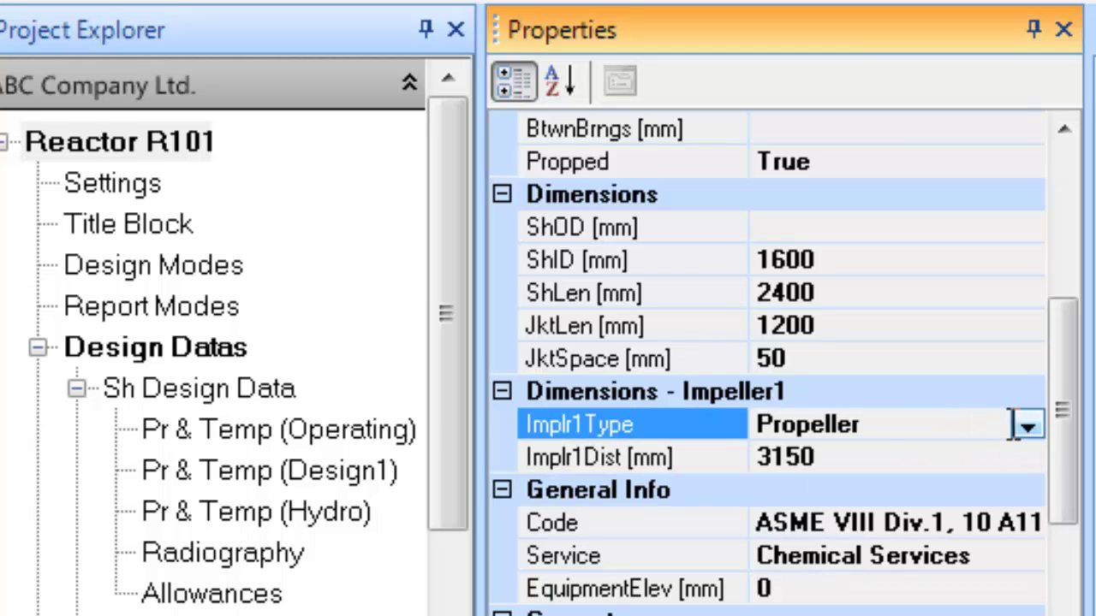
- Display the shell's Pr & Temp (Operating) data under Design Datas
click(211, 371)
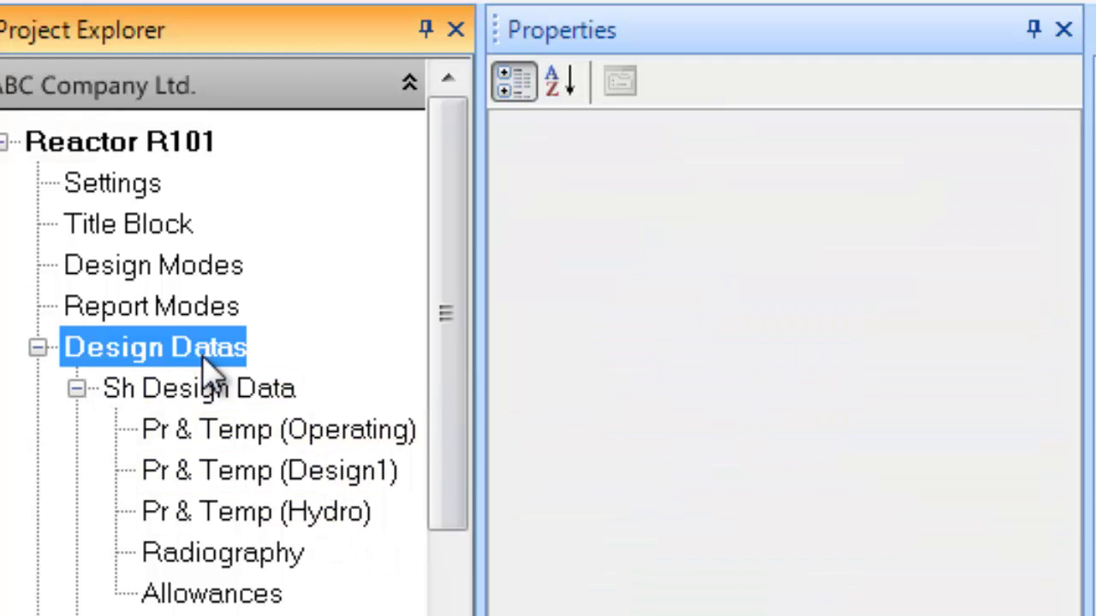
click(224, 395)
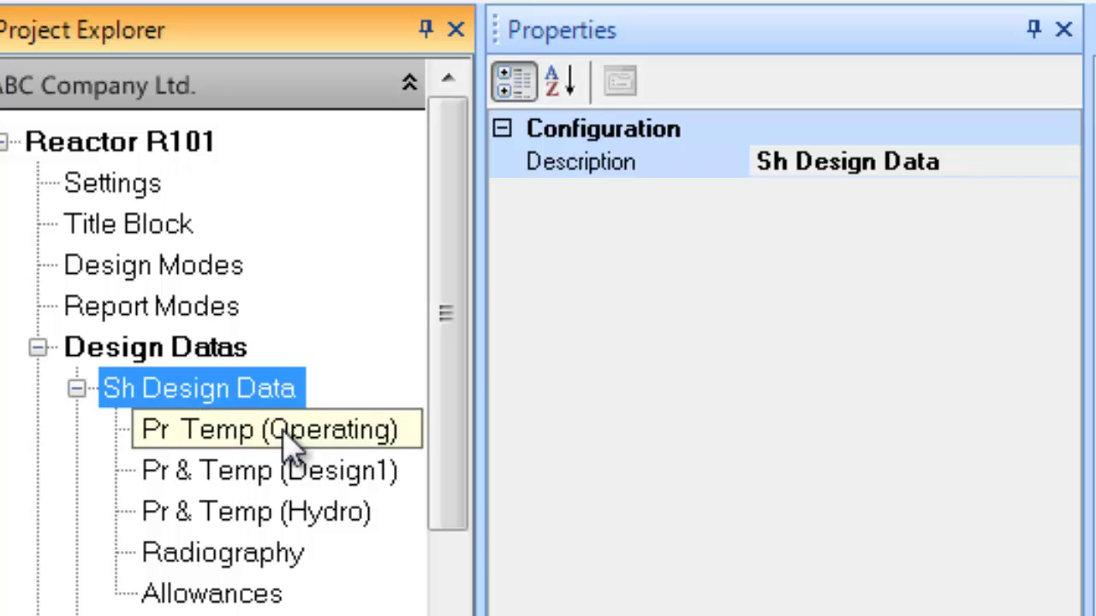
click(283, 595)
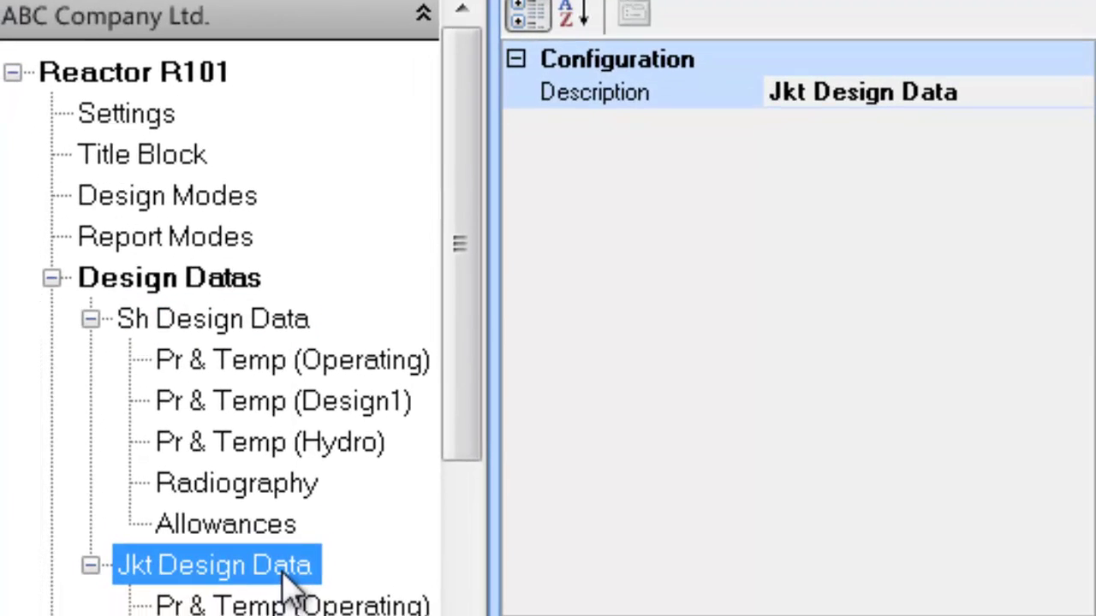
click(326, 368)
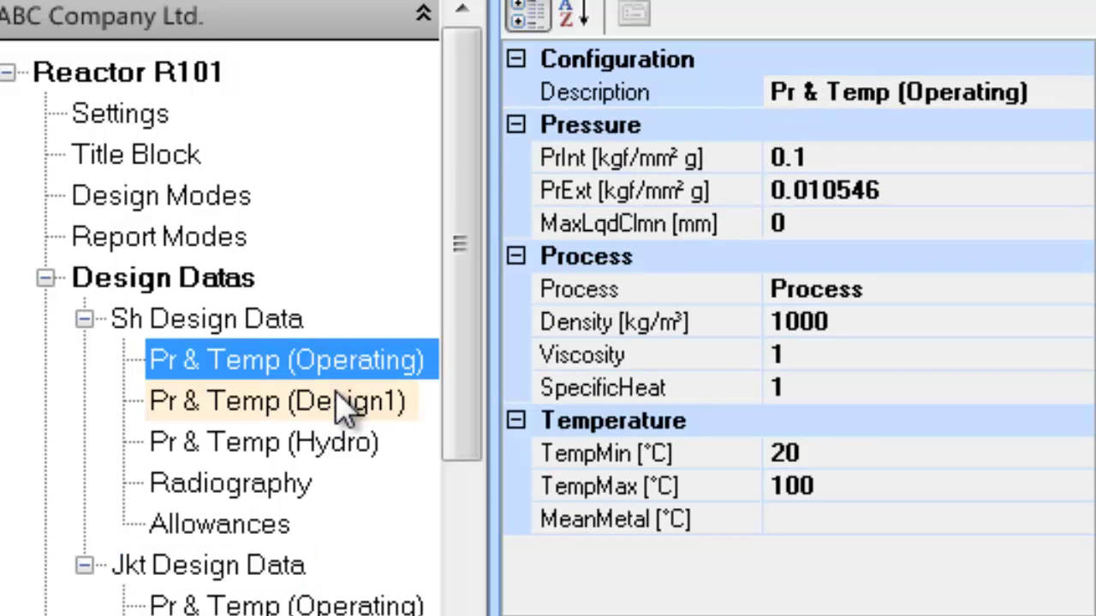
- Set operating internal pressure to 6/100 and external pressure to full vacuum (FV)
click(838, 154)
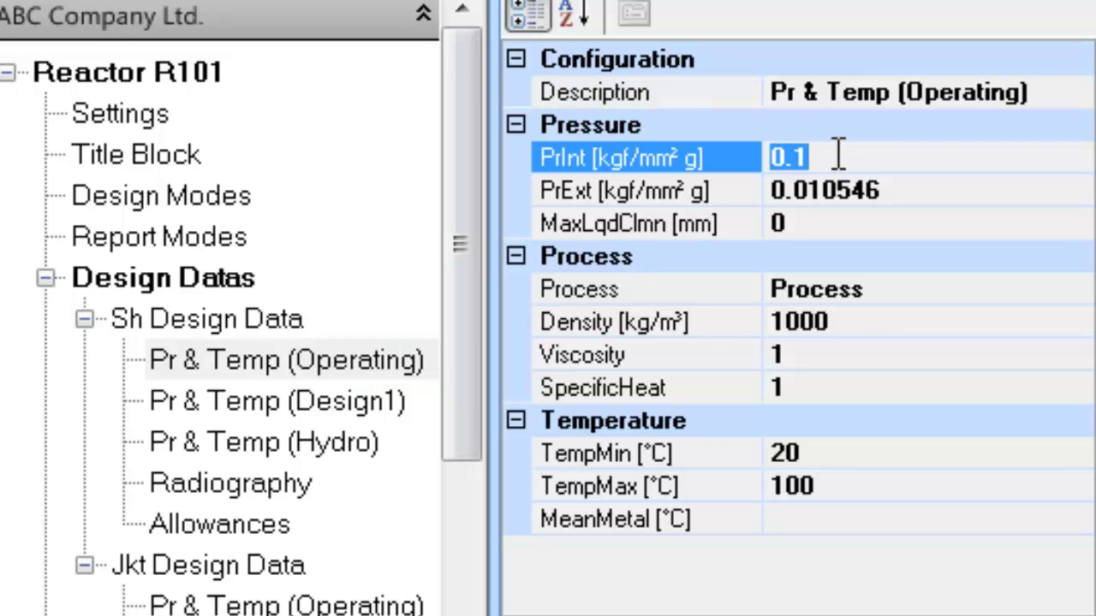
text(6/1)
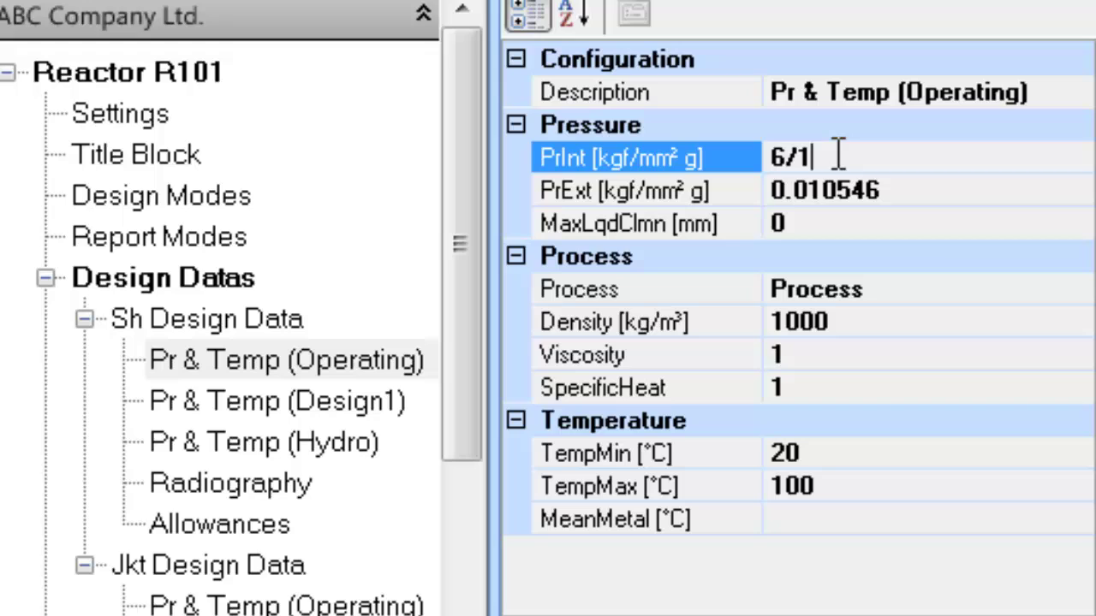
text(00)
click(929, 191)
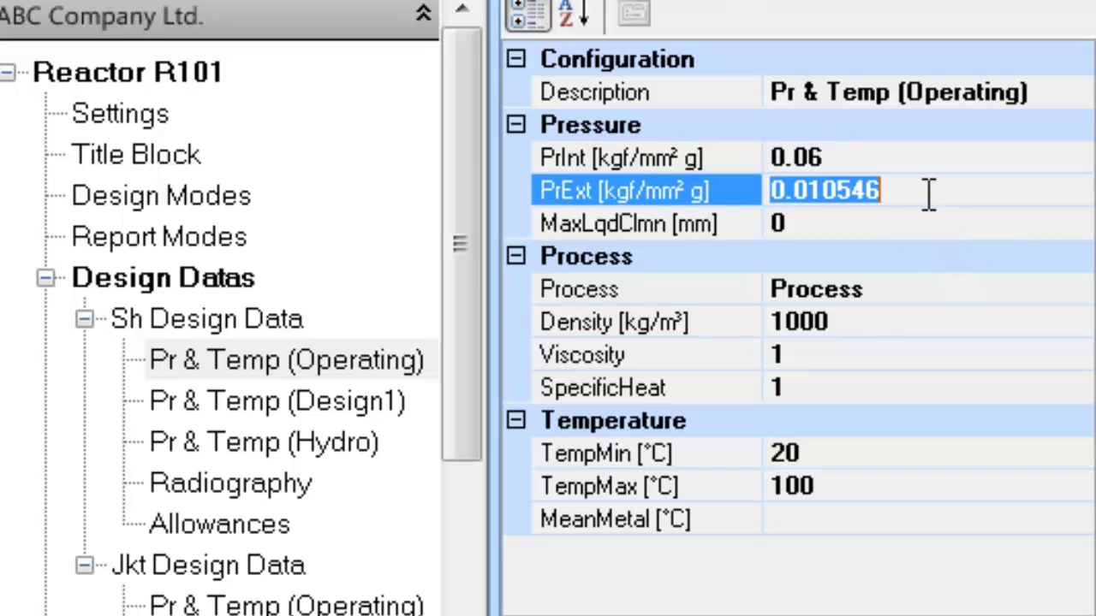
text(FV)
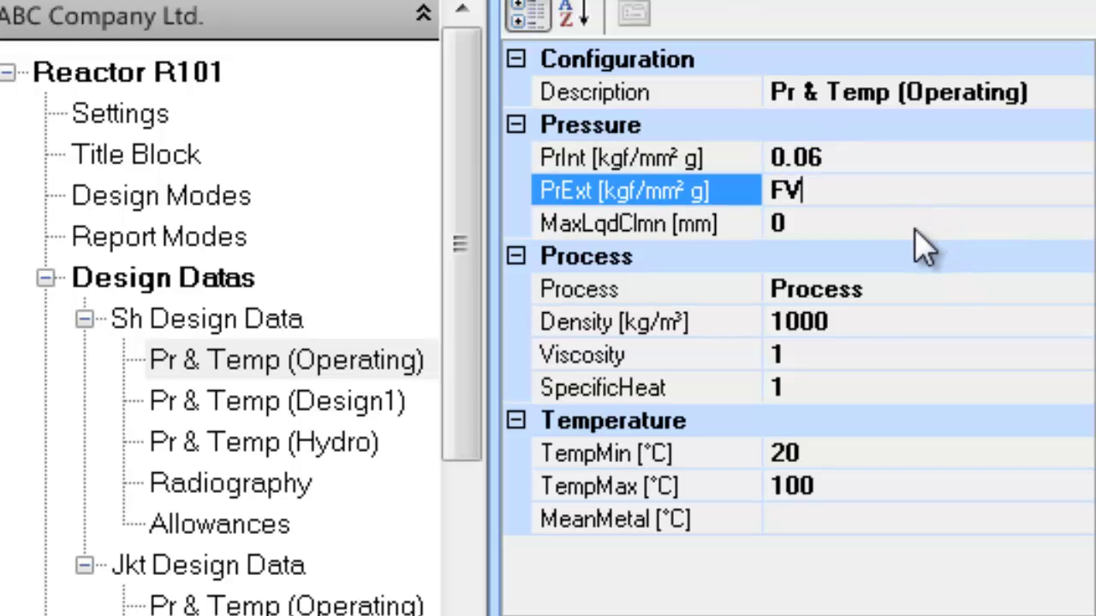
click(900, 224)
- Set the process to Chemical, density to 980 kg/m³ and maximum temperature to 120 °C
click(894, 290)
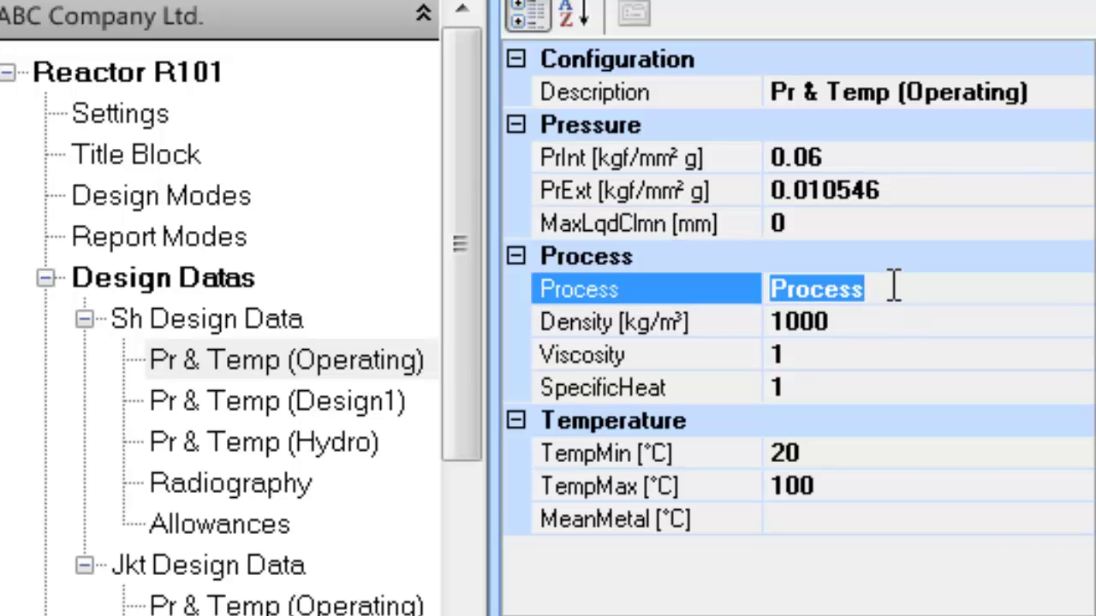
key(BackSpace)
text(Che)
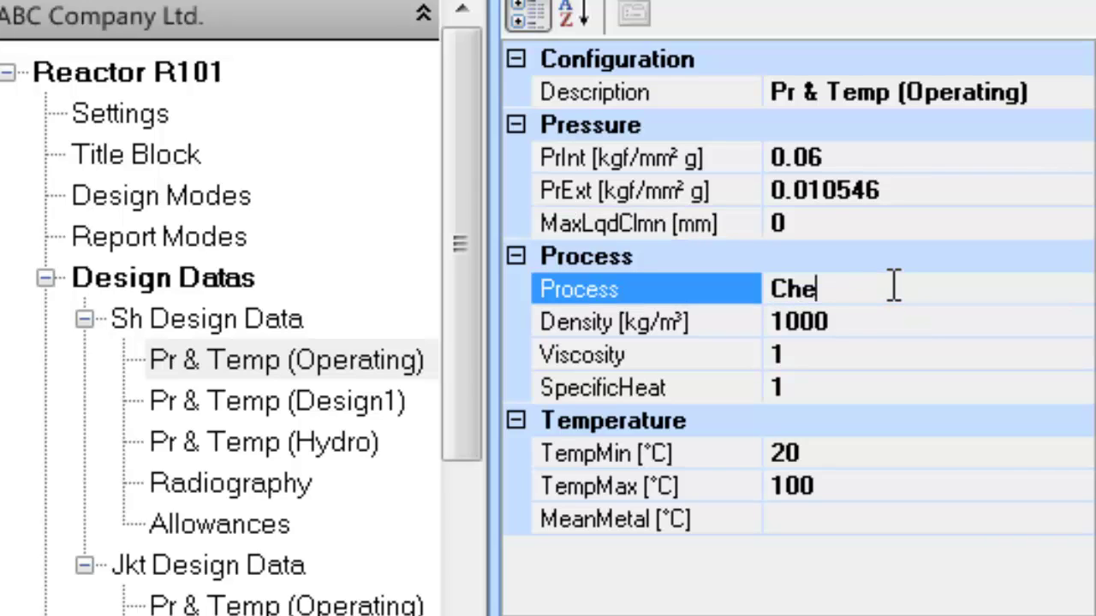
text(mical)
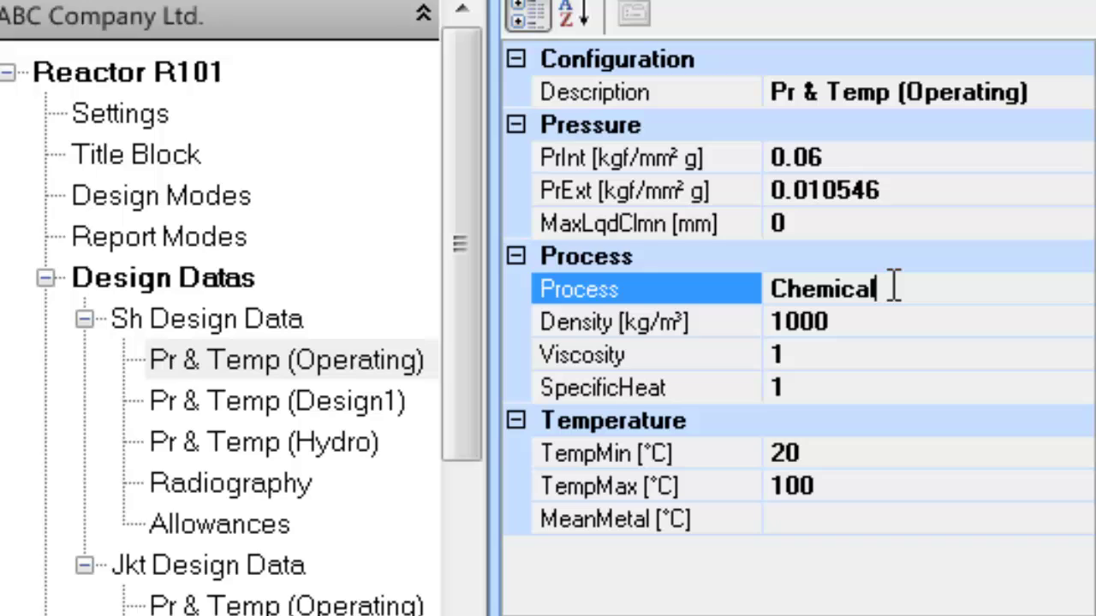
click(857, 325)
double_click(860, 323)
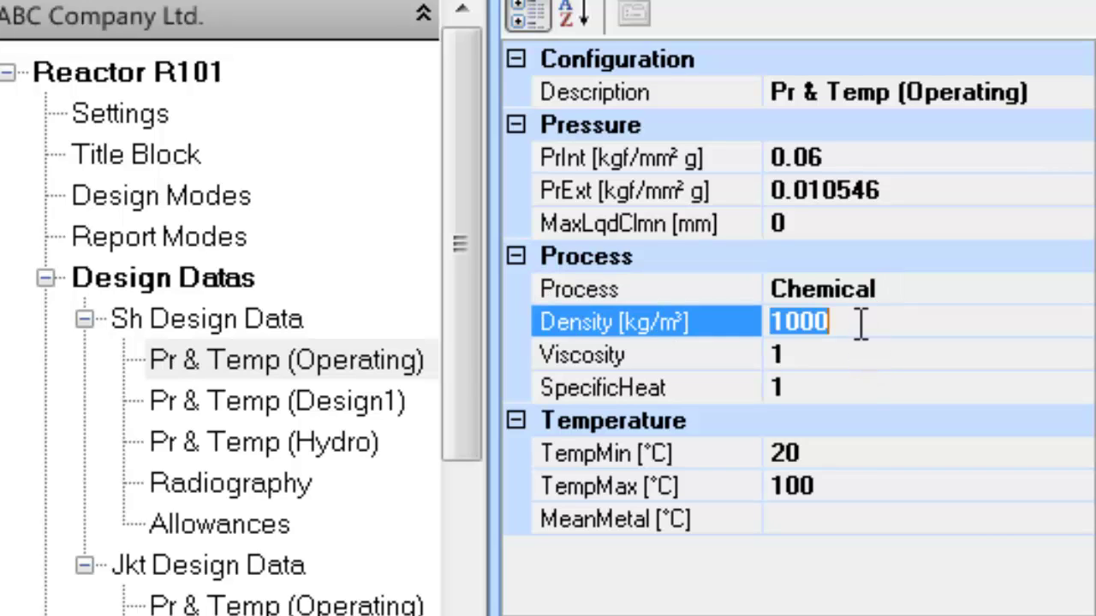
text(980)
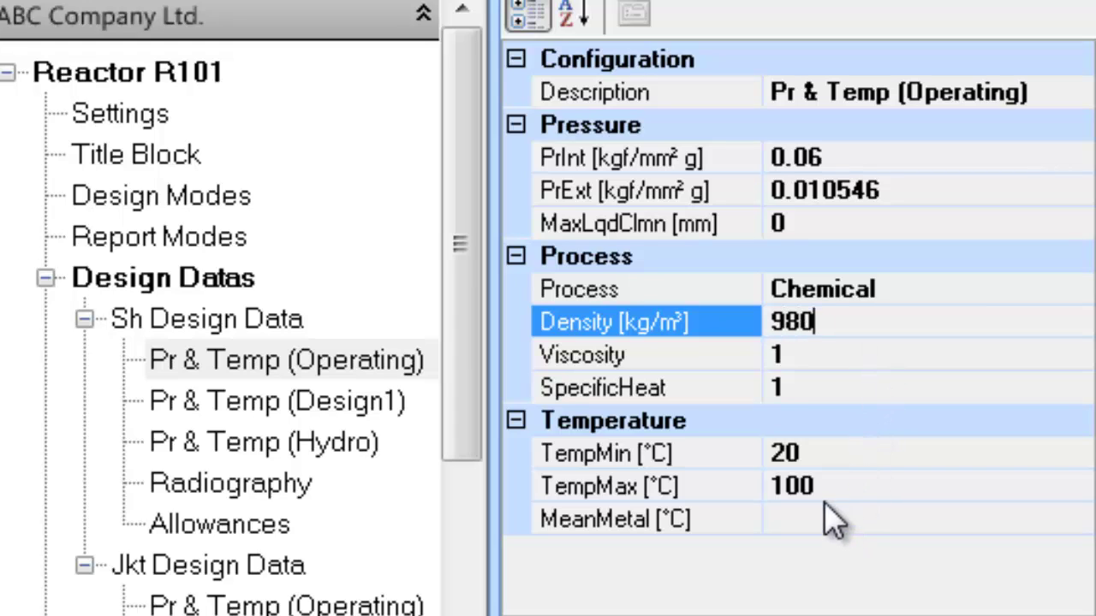
double_click(843, 487)
text(120)
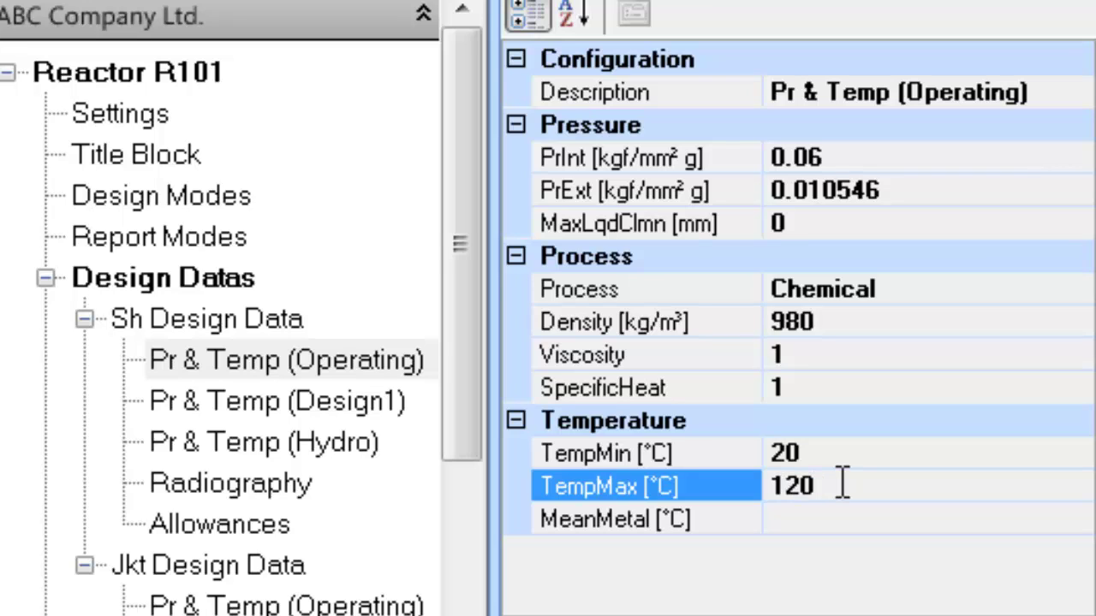
- In Pr & Temp (Design1), set internal pressure 8/100 and external pressure to full vacuum
click(377, 409)
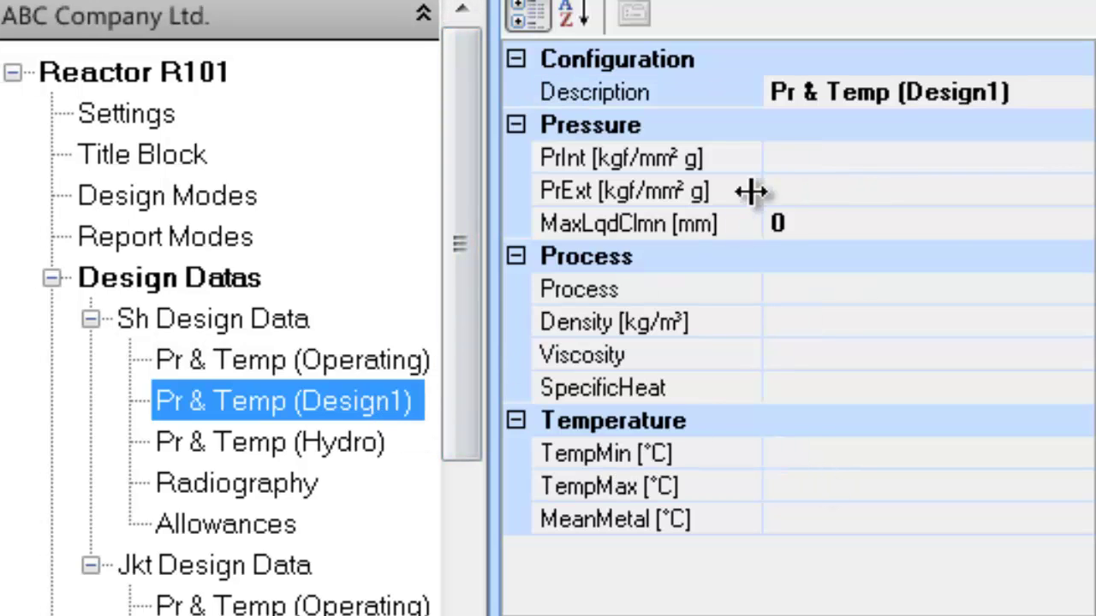
click(801, 160)
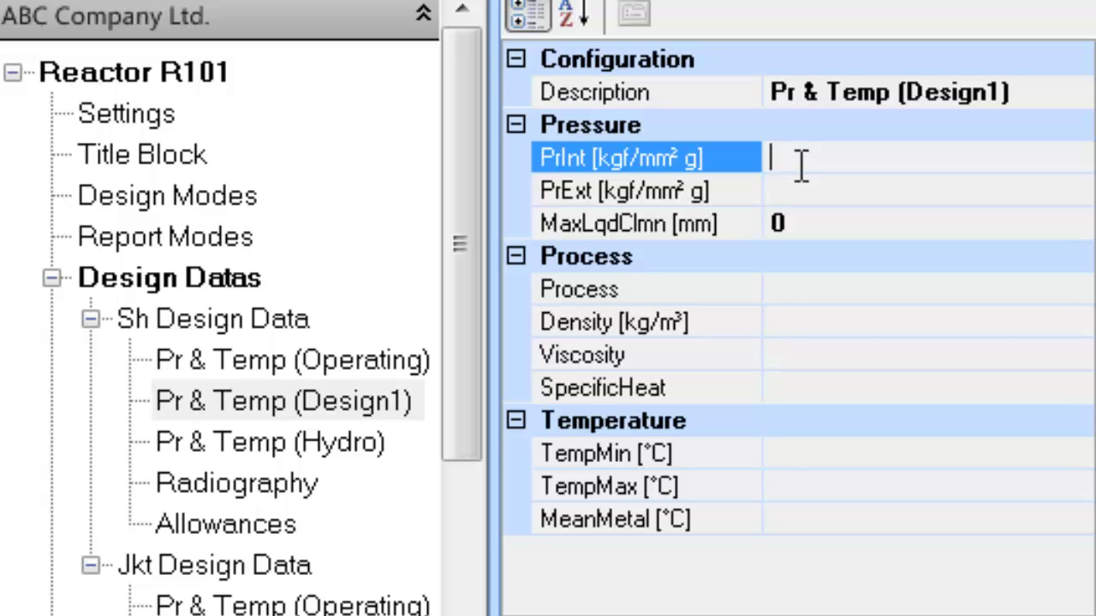
text(8/100)
click(814, 191)
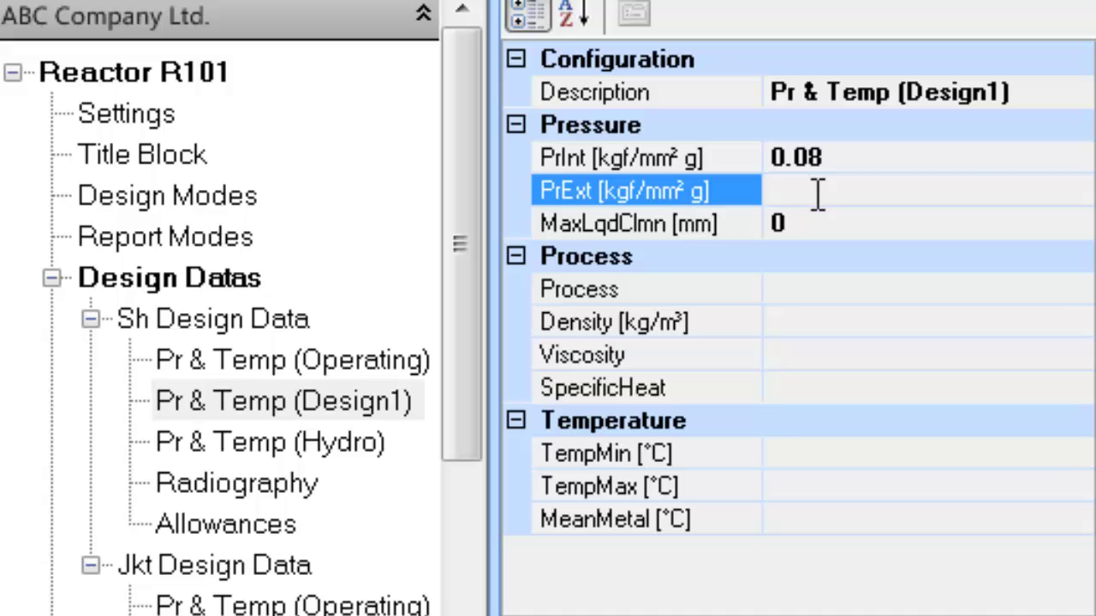
text(1v)
click(819, 289)
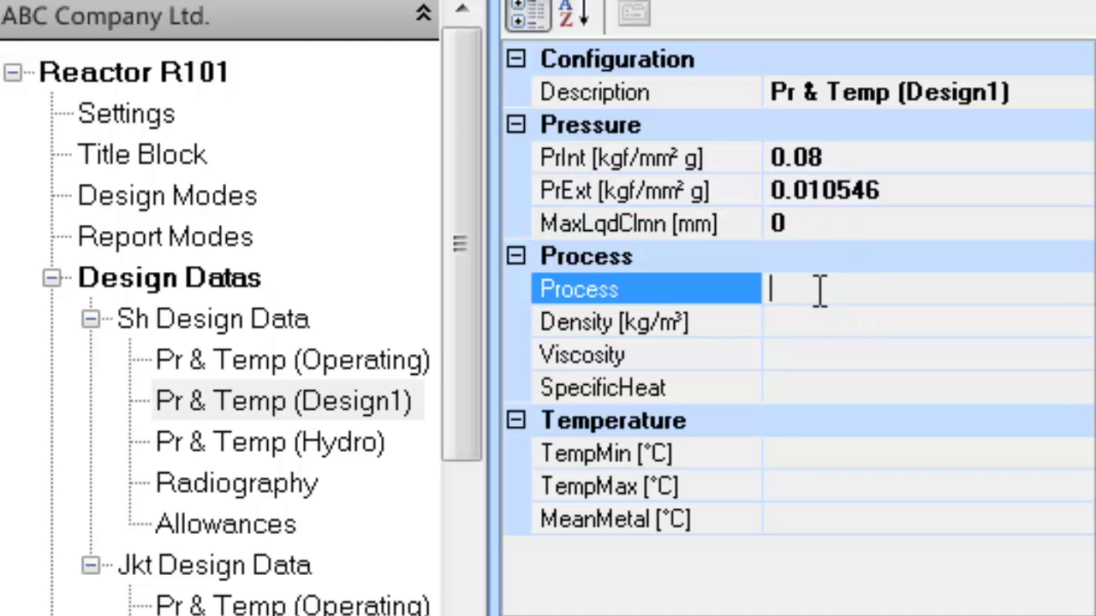
- Set the design temperature range to 10 °C minimum and 180 °C maximum
click(801, 454)
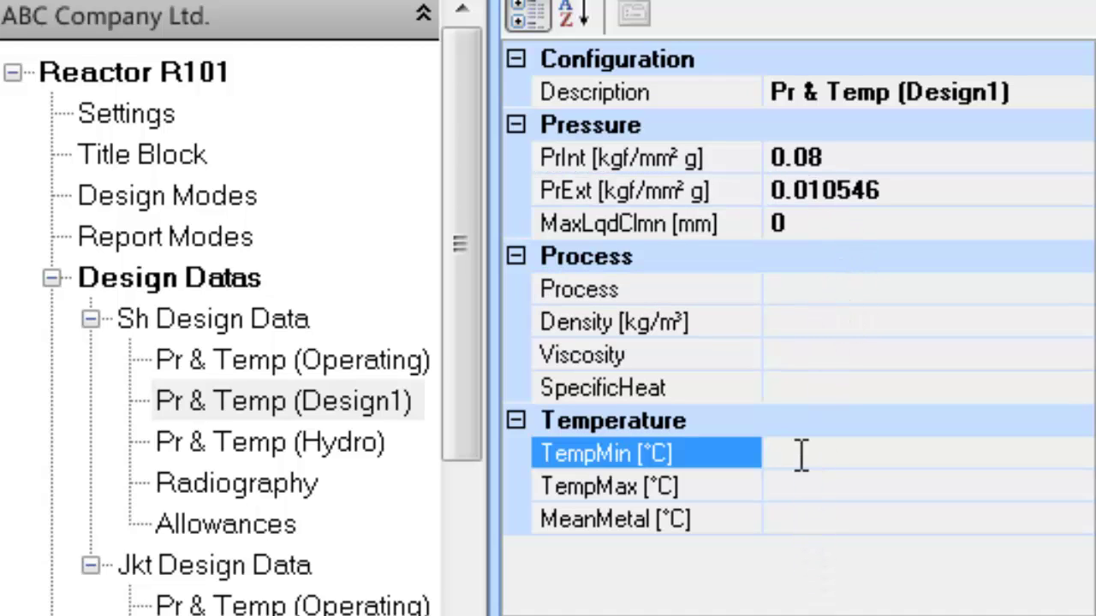
text(10)
click(807, 489)
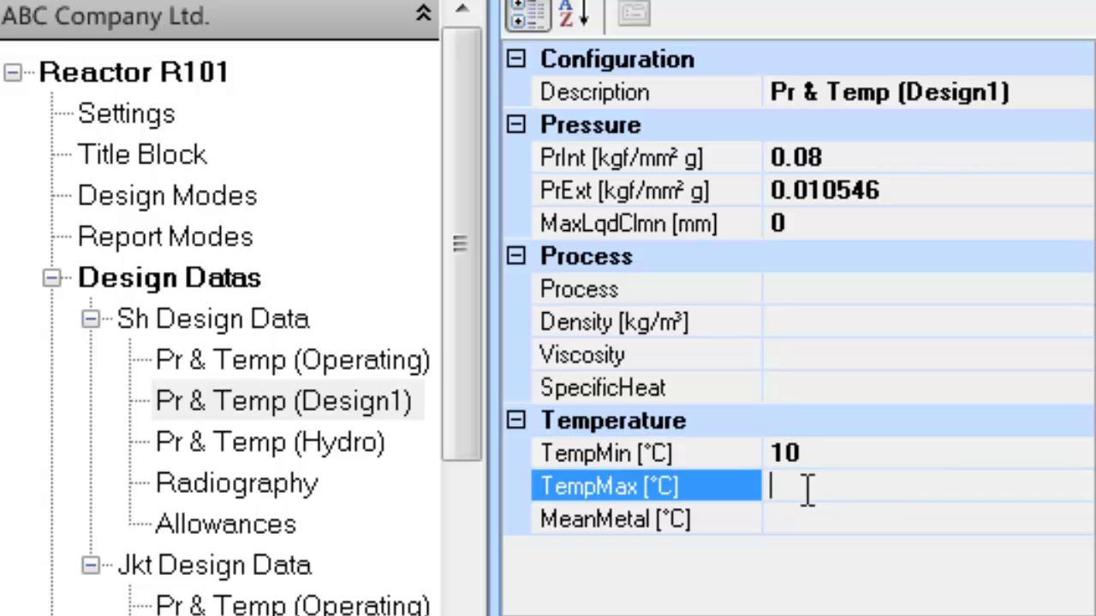
text(180)
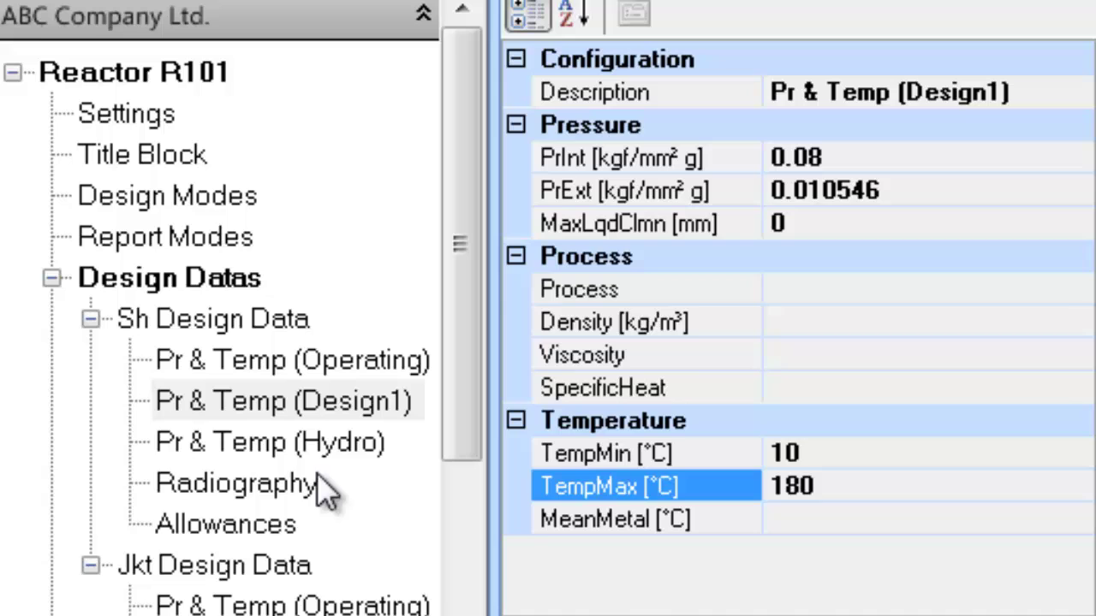
- Confirm shell radiography (Full heads, Spot + T Joints nozzles and shells), then view allowances and jacket design data
click(291, 493)
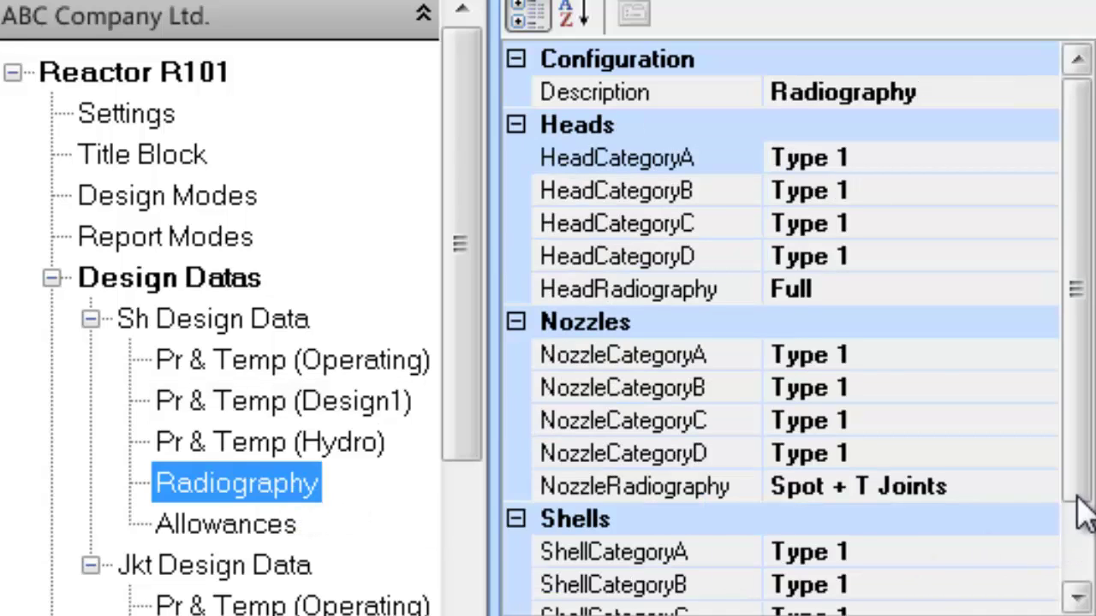
drag(1077, 503, 1065, 603)
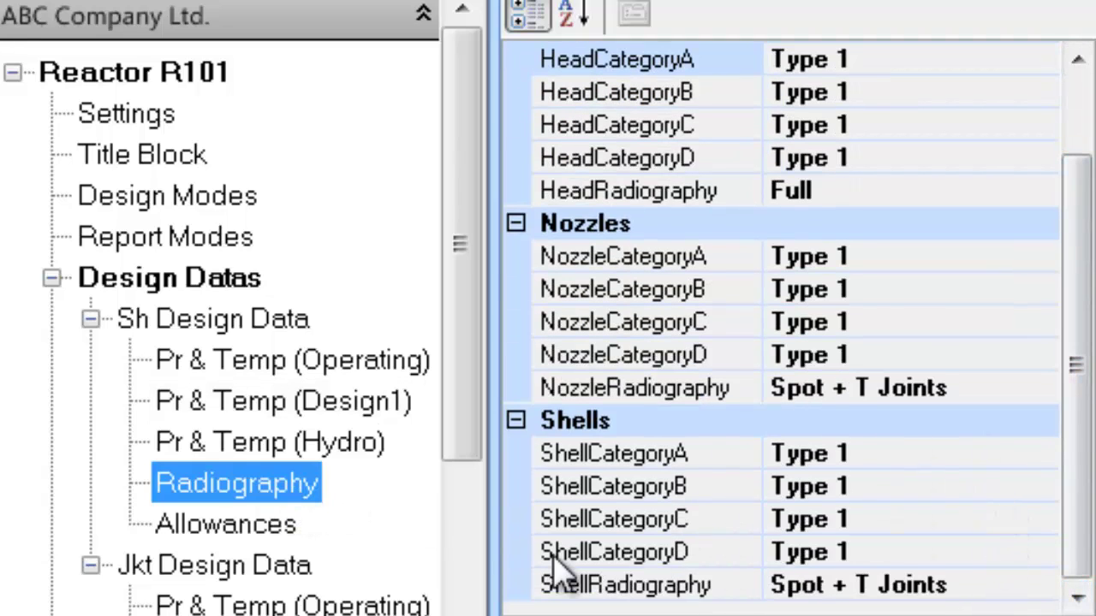
click(1031, 388)
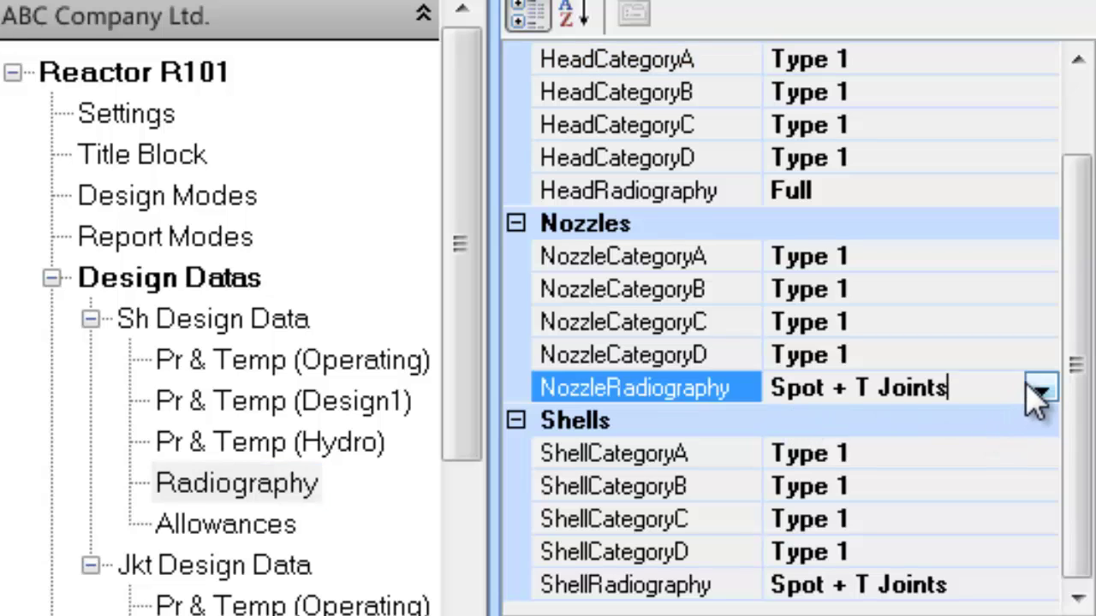
click(1039, 388)
click(1038, 338)
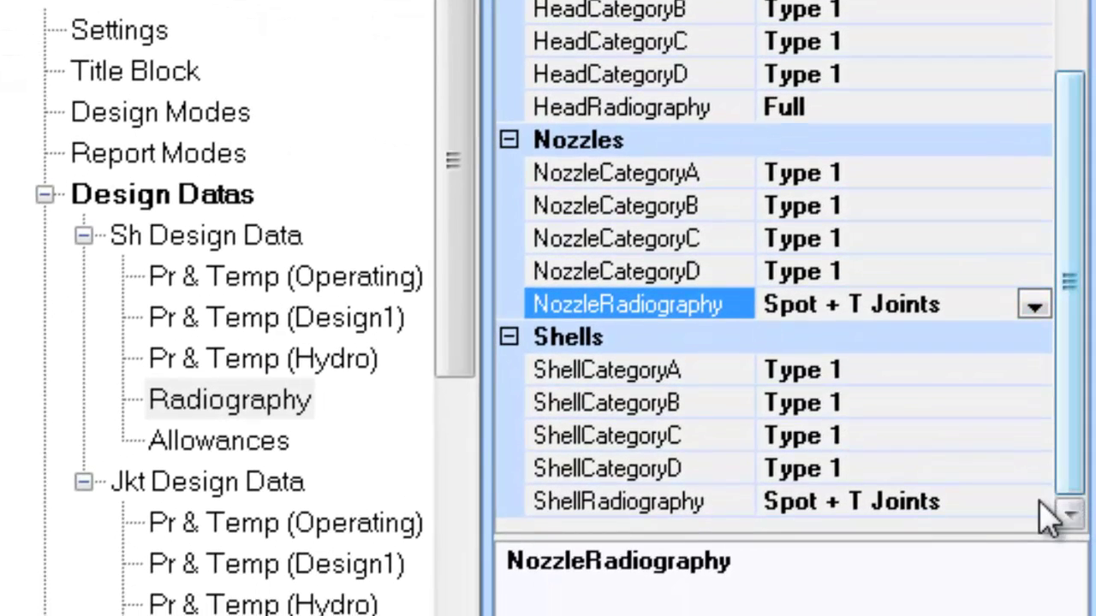
click(1042, 539)
click(1037, 537)
click(1036, 504)
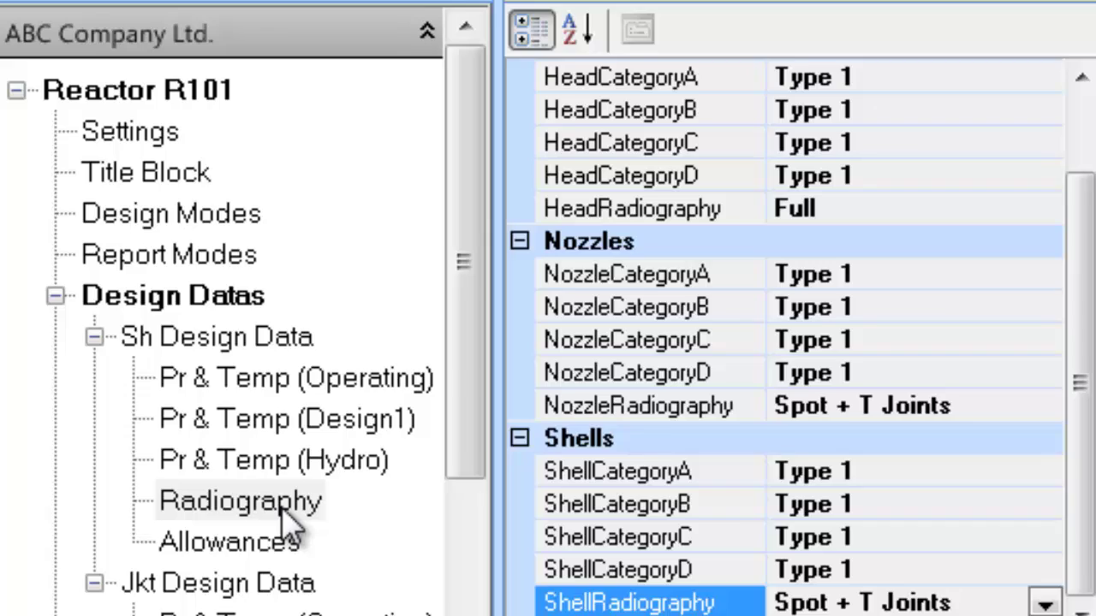
click(275, 441)
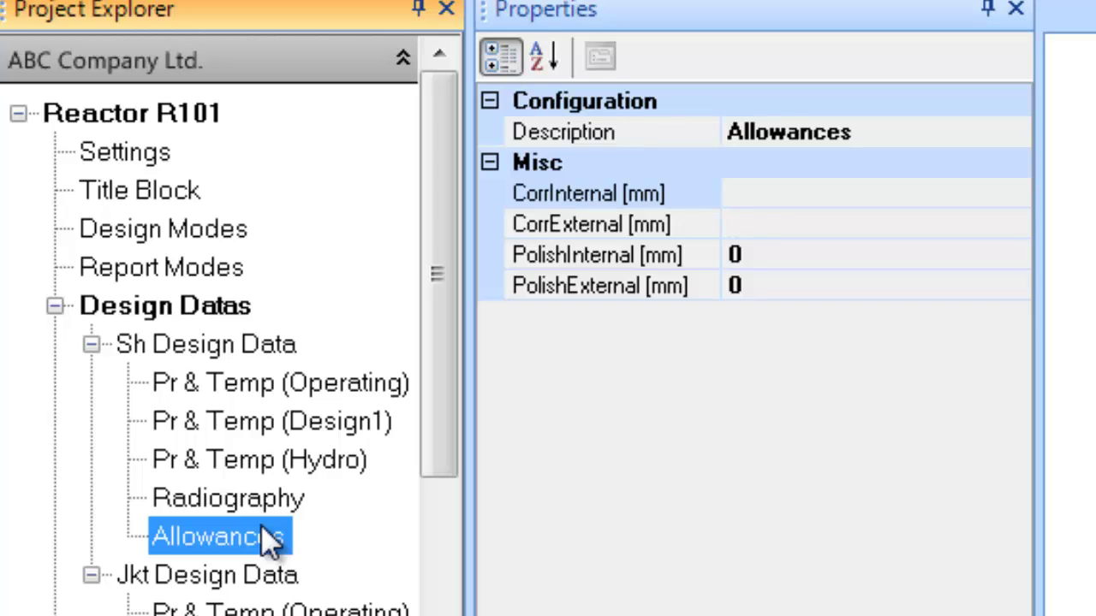
click(270, 585)
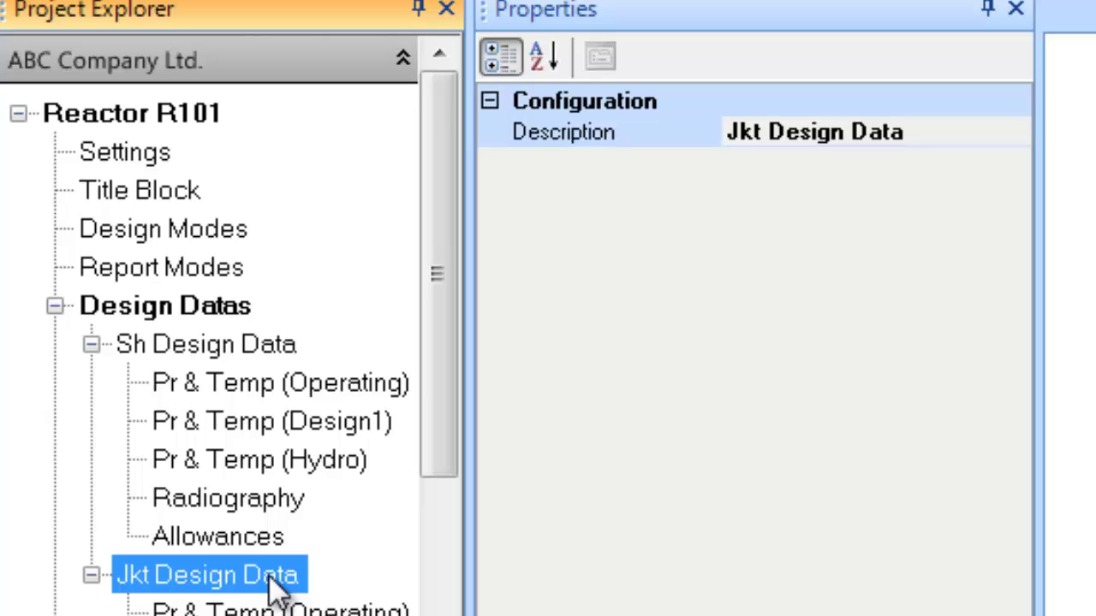
- Set jacket operating pressures to 4/100 internal and full vacuum external, with Steam as the fluid
click(289, 609)
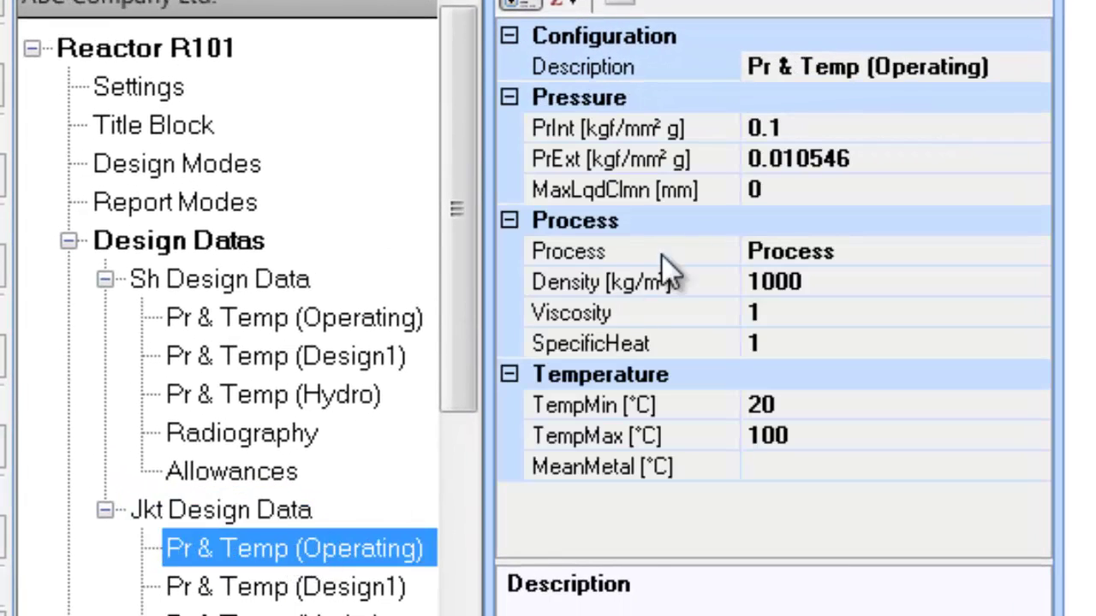
click(848, 126)
text(4/)
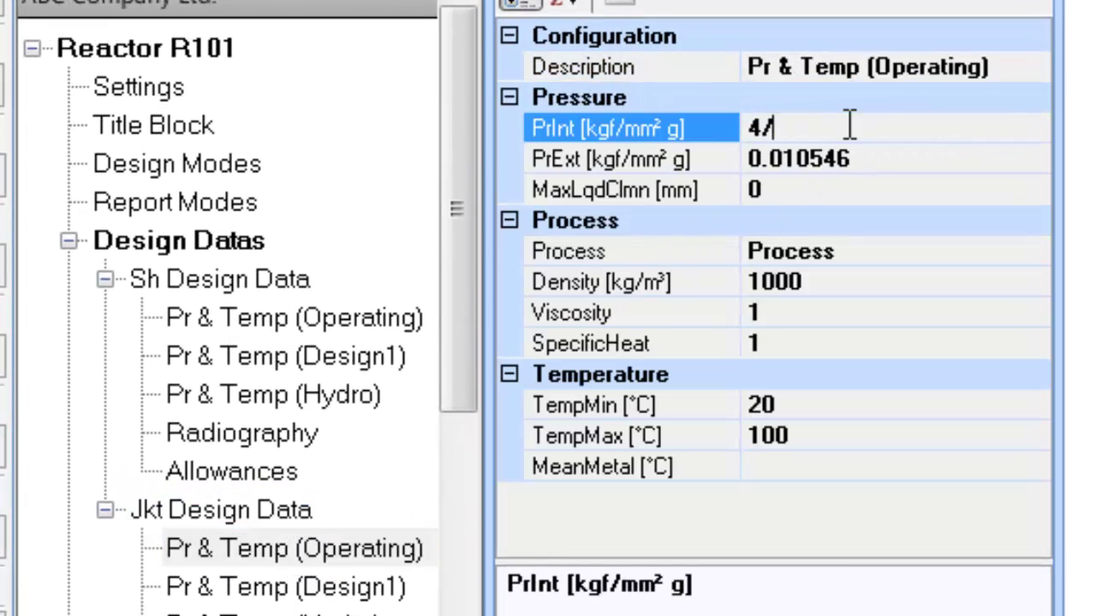
text(100)
click(884, 150)
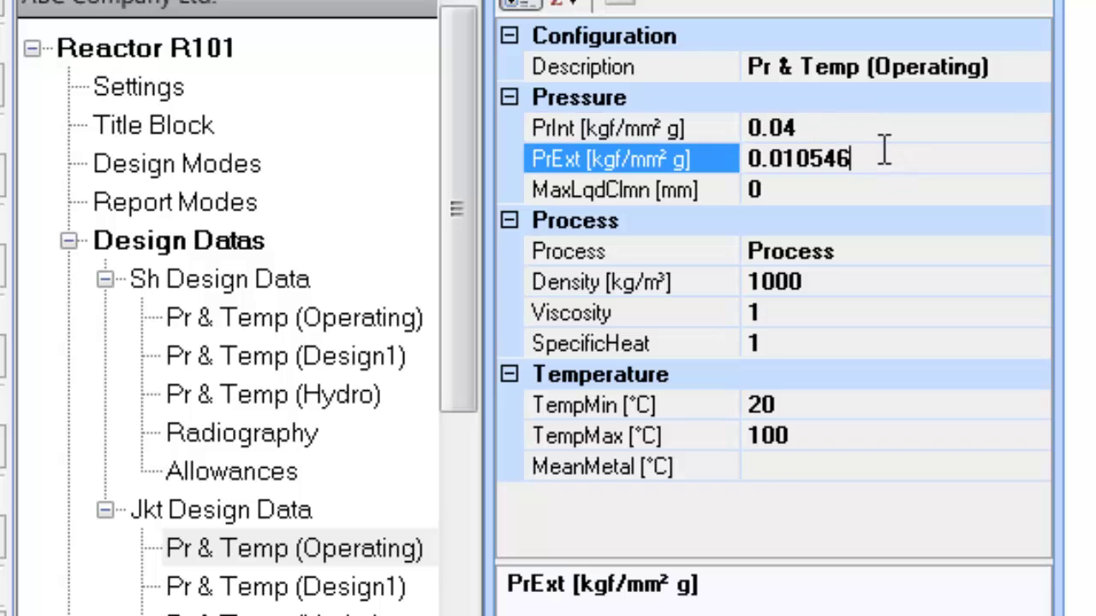
text(FV)
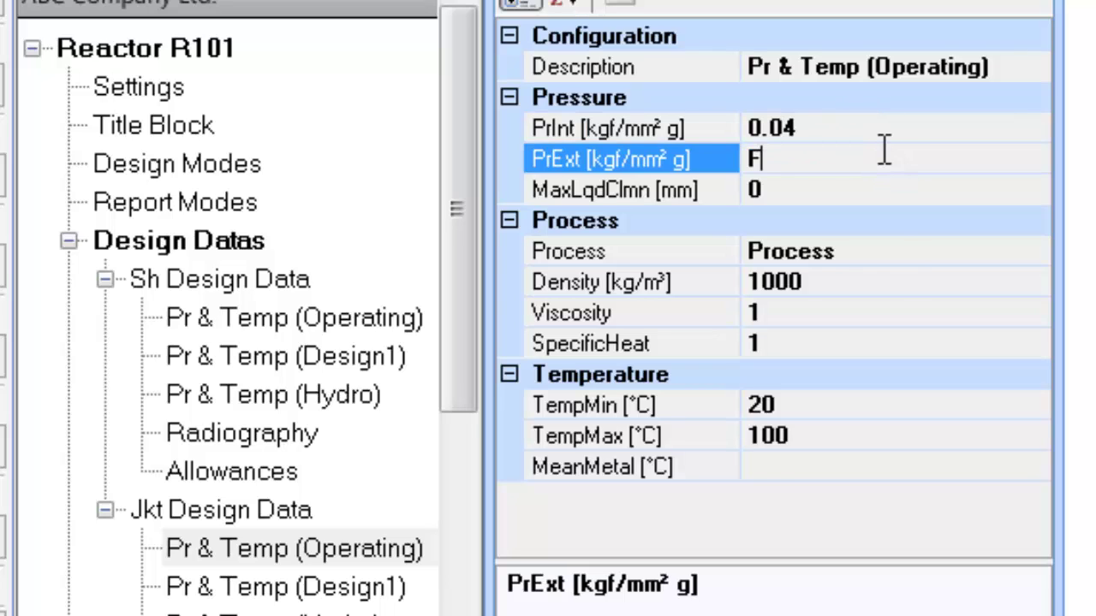
click(863, 251)
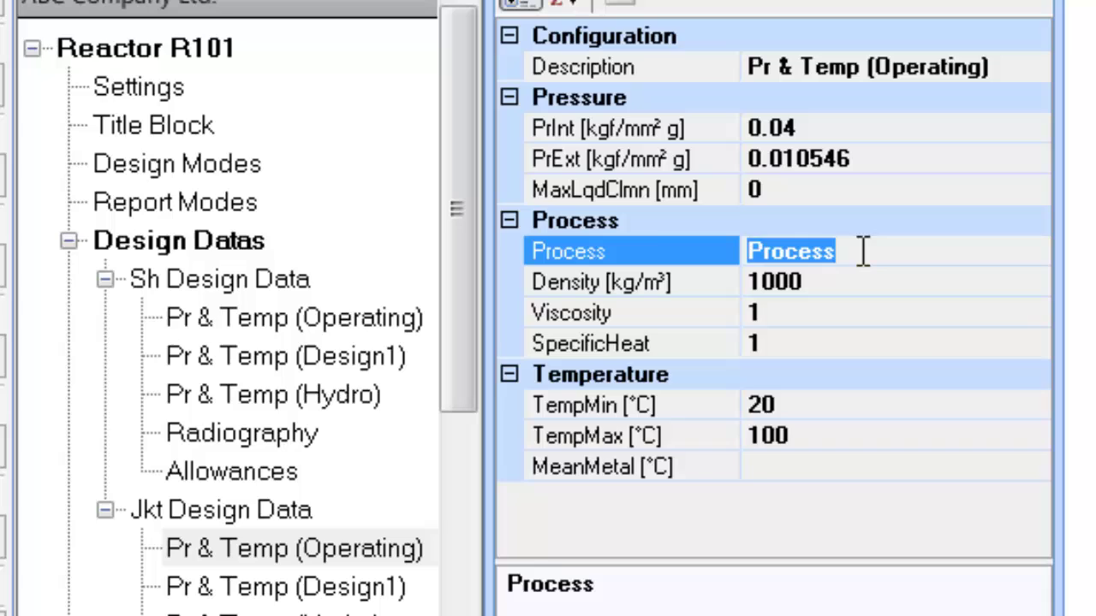
text(Steam)
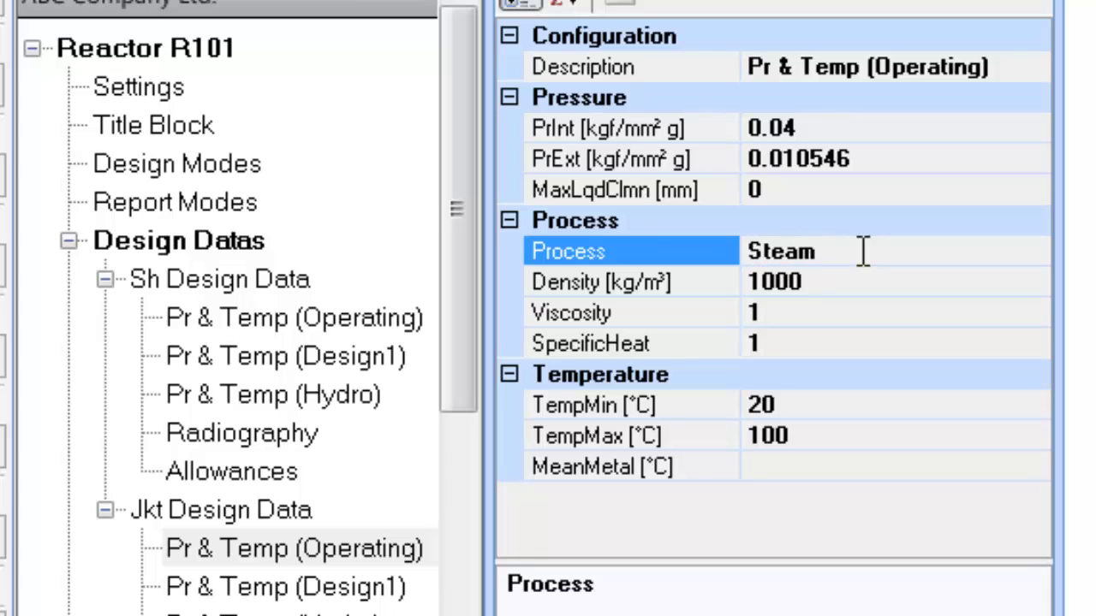
- Give the jacket operating fluid density 1.5 and maximum temperature 150 °C
click(828, 285)
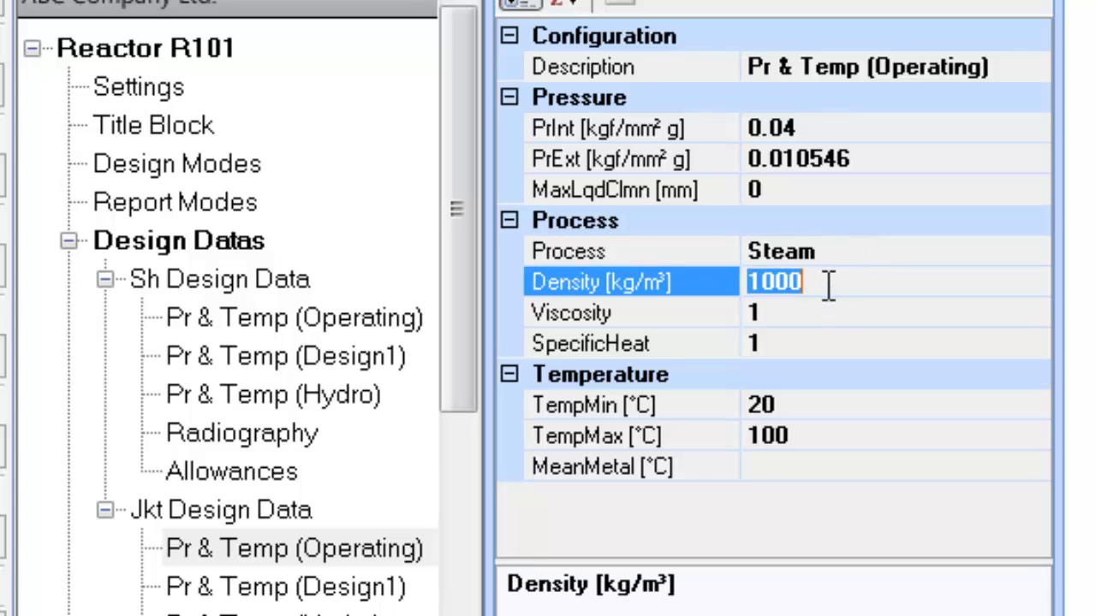
text(1.5)
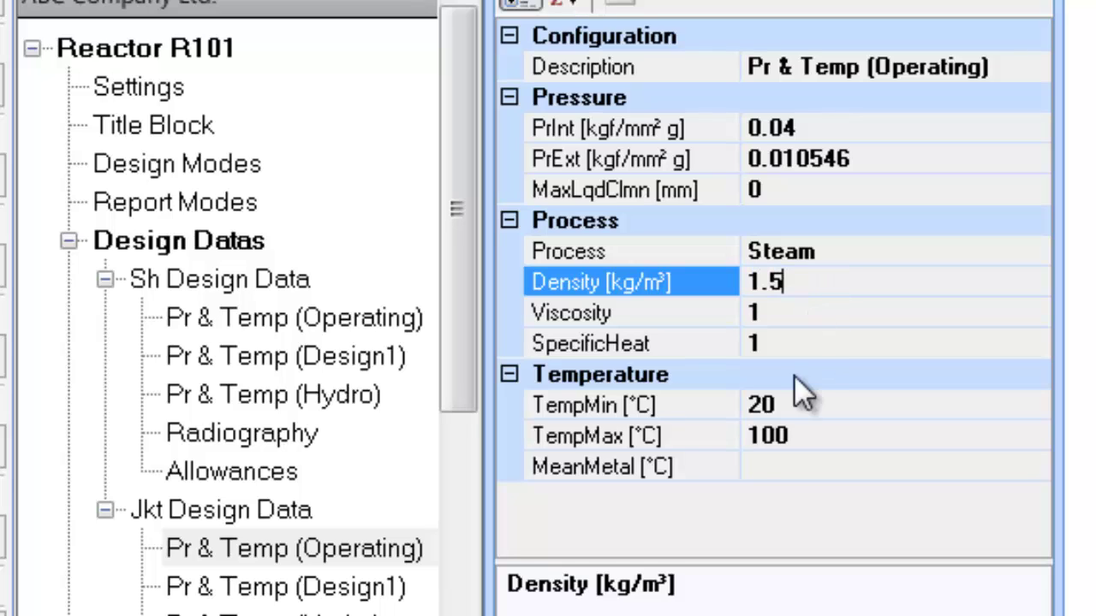
key(Return)
click(790, 325)
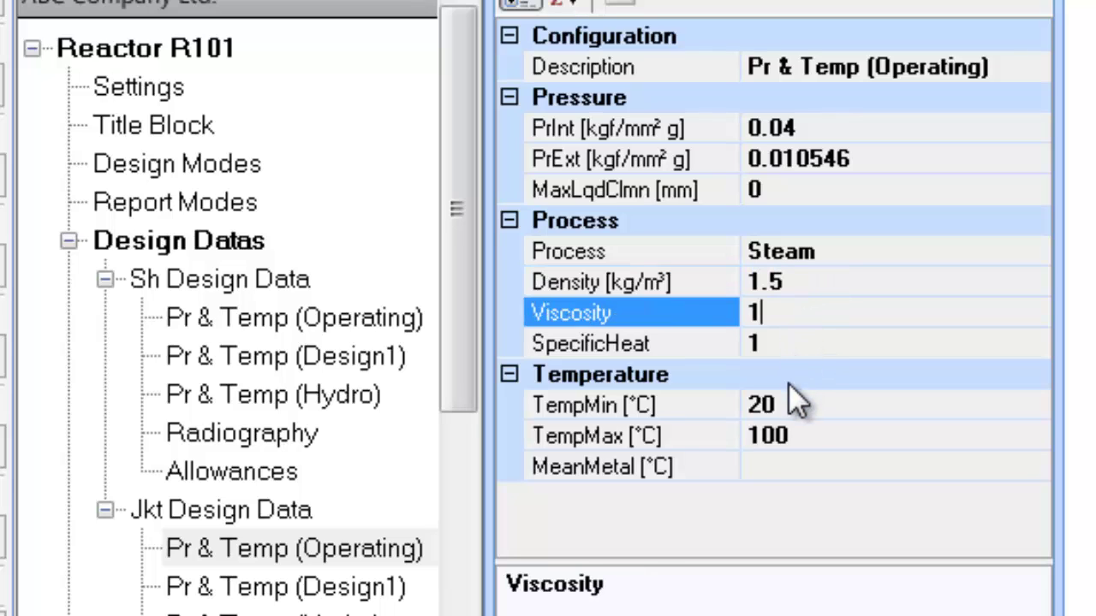
click(794, 404)
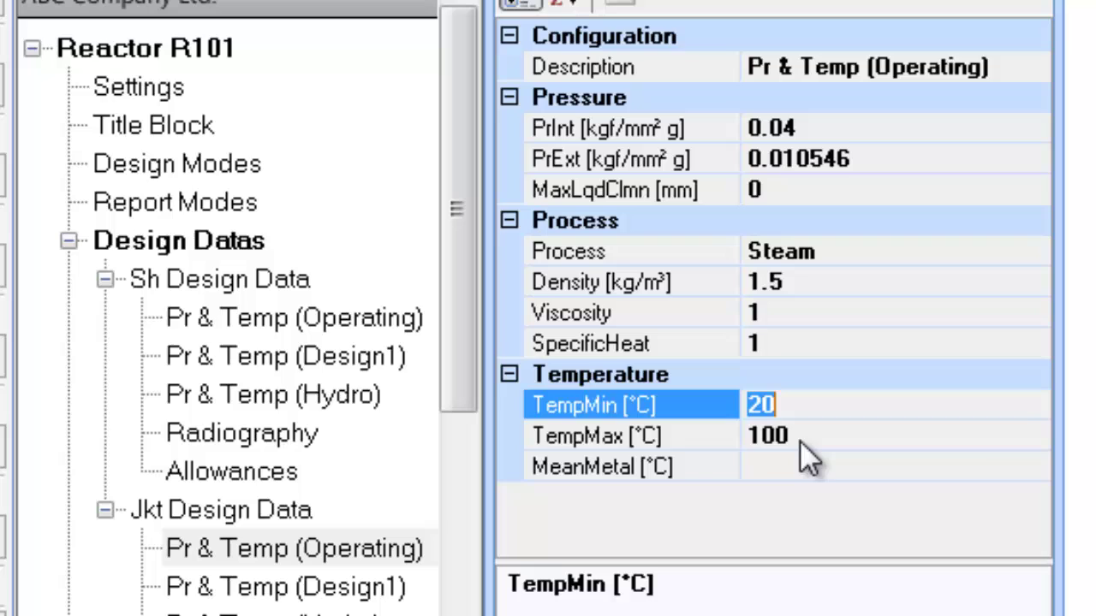
click(800, 436)
text(150)
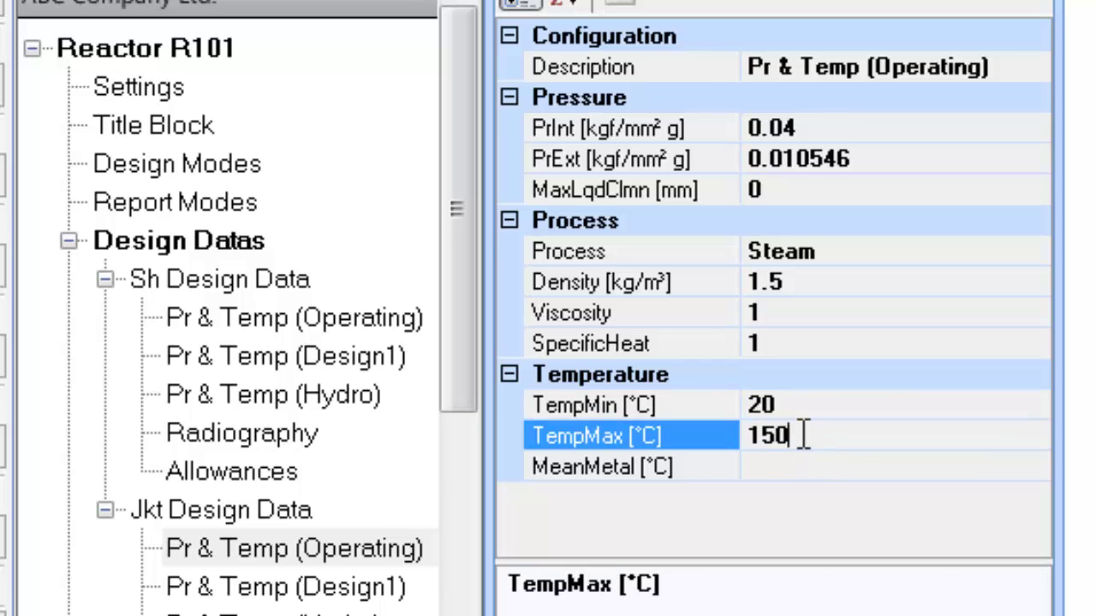
click(377, 592)
- Enter jacket Design1 pressures: 5/100 internal and full vacuum (fv) external
click(792, 159)
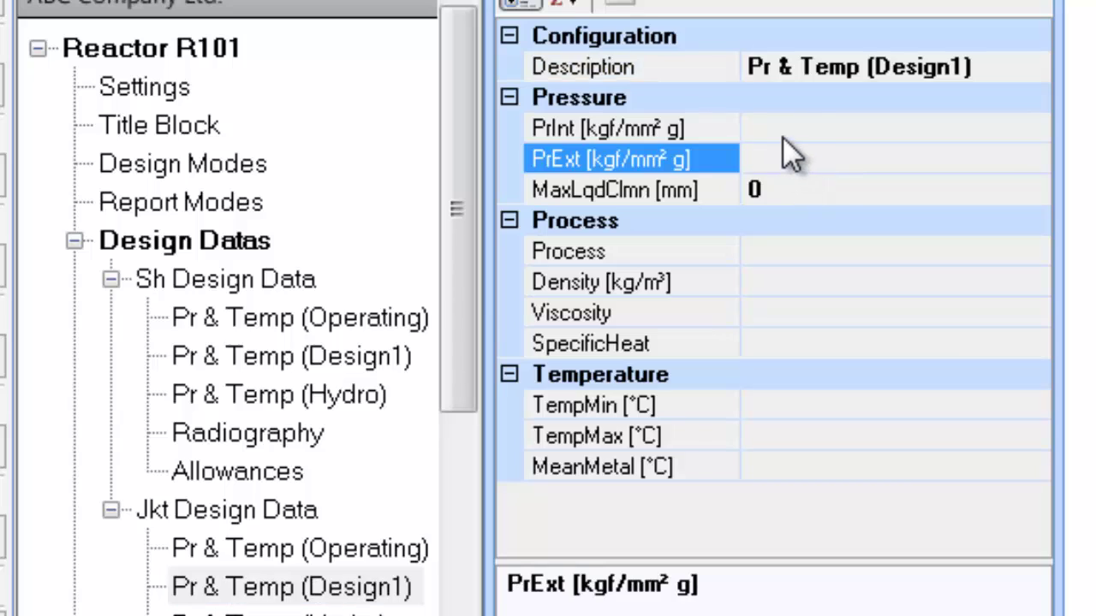
click(784, 137)
text(5/)
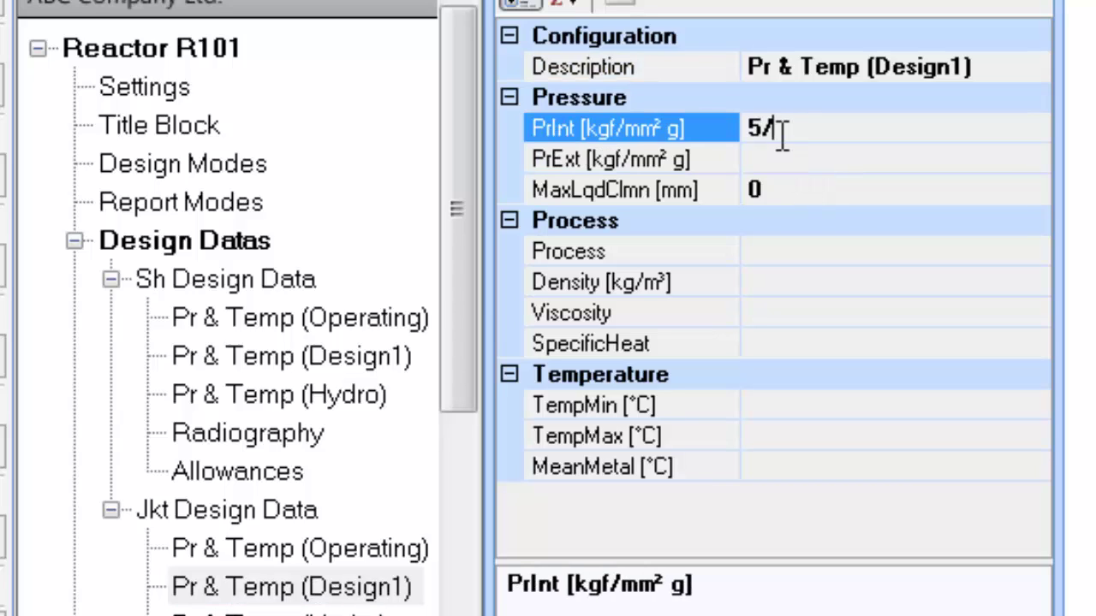
text(100)
click(795, 159)
text(fv)
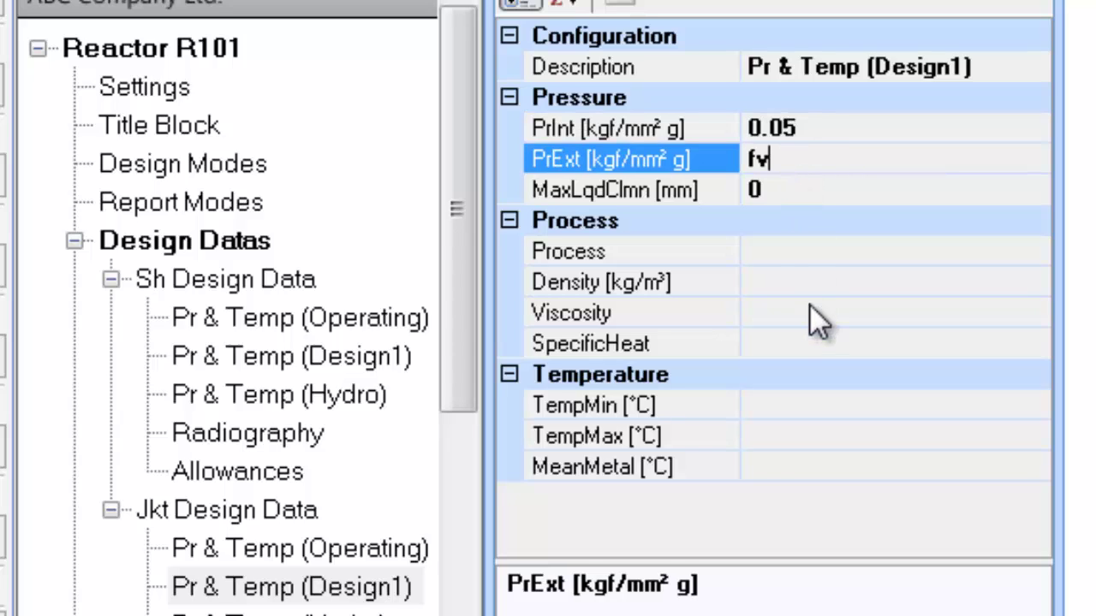
click(787, 250)
- Set Design1 fluid density 1000 and temperature range 10 to 200 °C
click(776, 284)
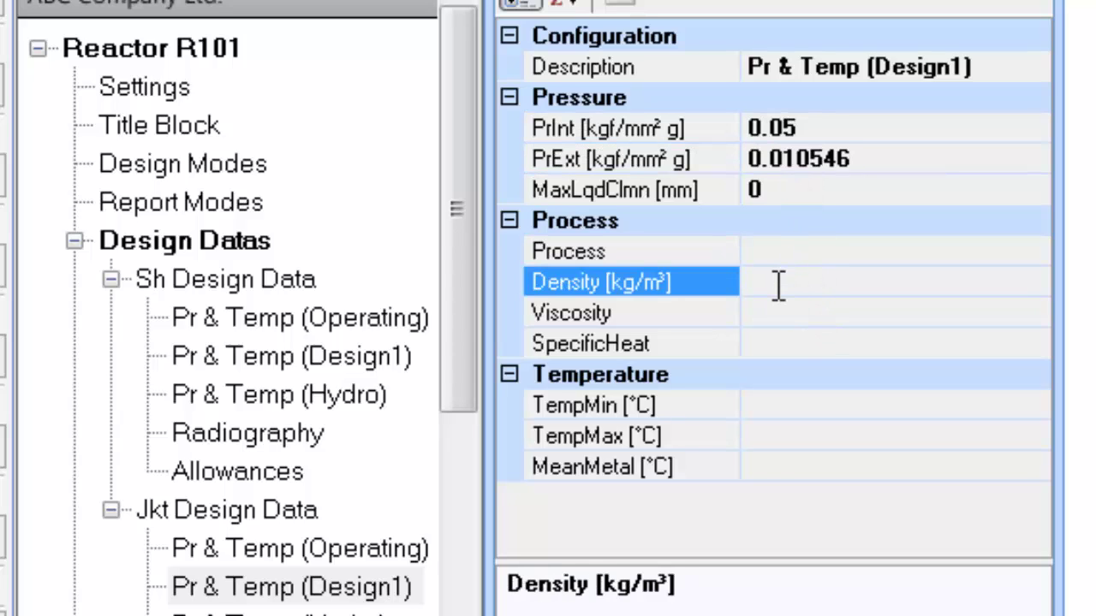
text(1000)
click(764, 404)
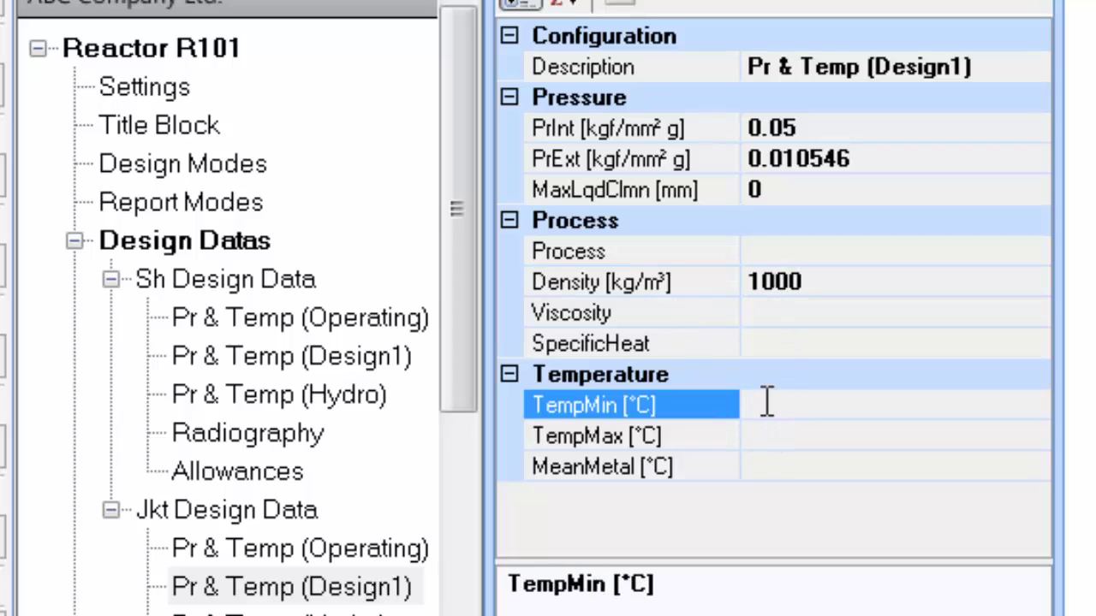
text(10)
click(761, 435)
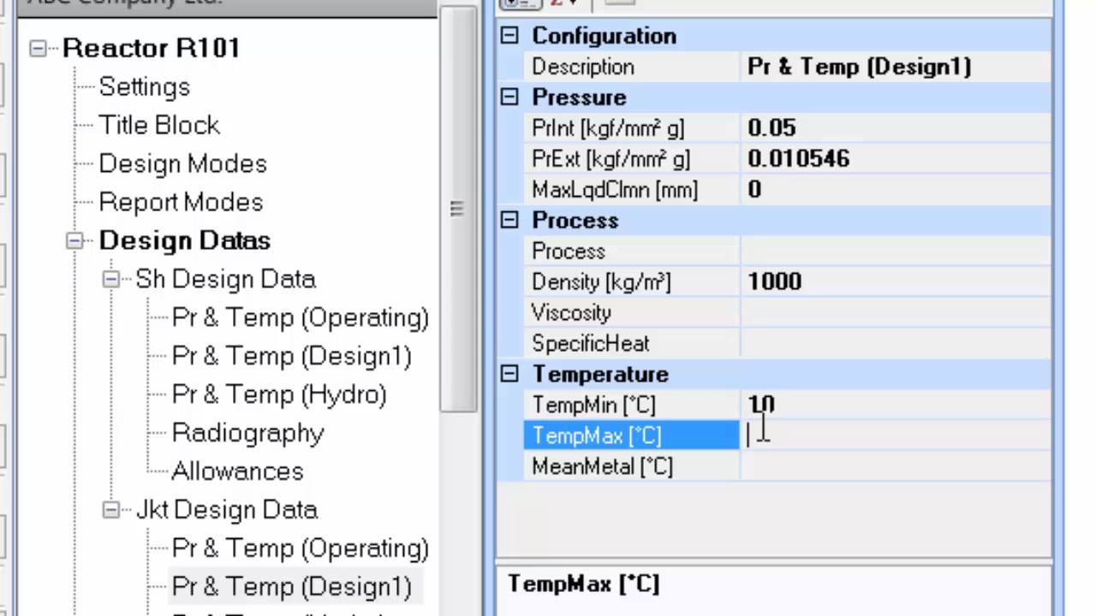
text(200)
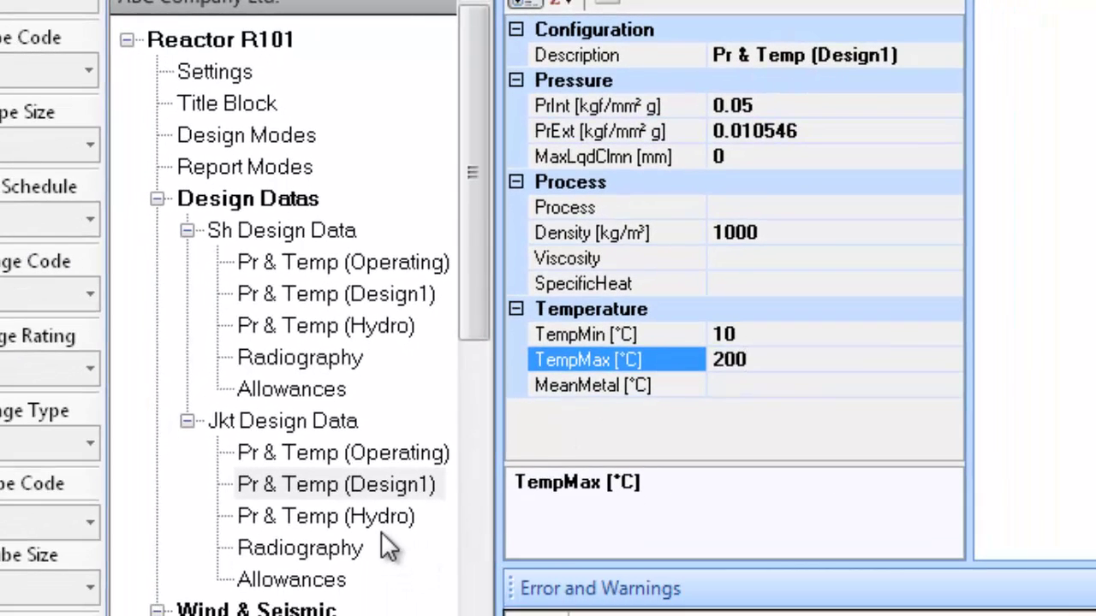
- Review the jacket's hydrotest, Design1, radiography and allowance settings
click(384, 522)
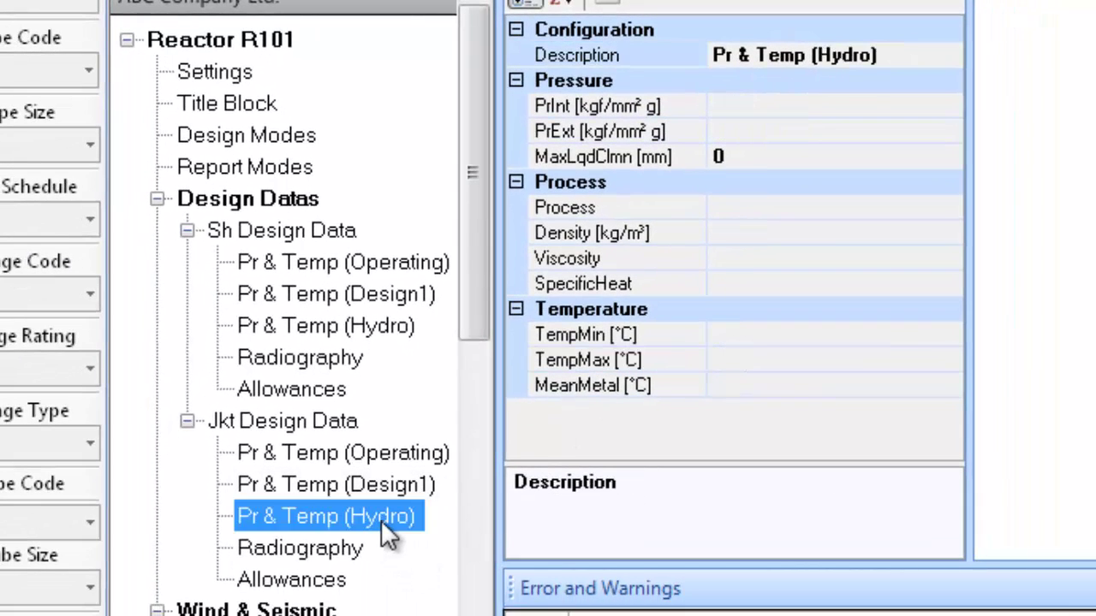
click(379, 491)
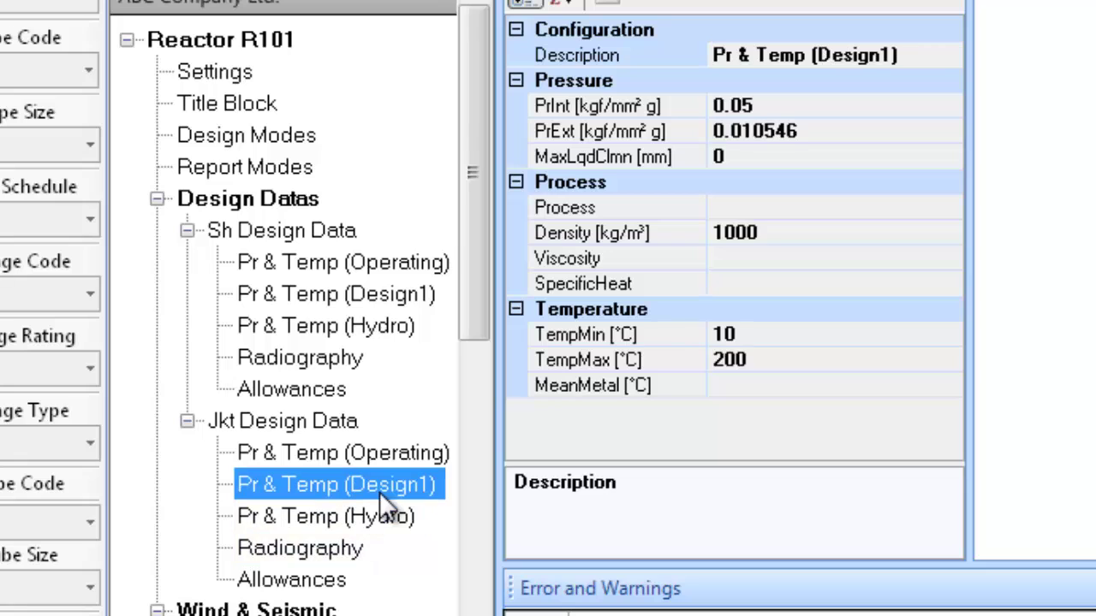
click(355, 548)
scroll(941, 436, down, 1)
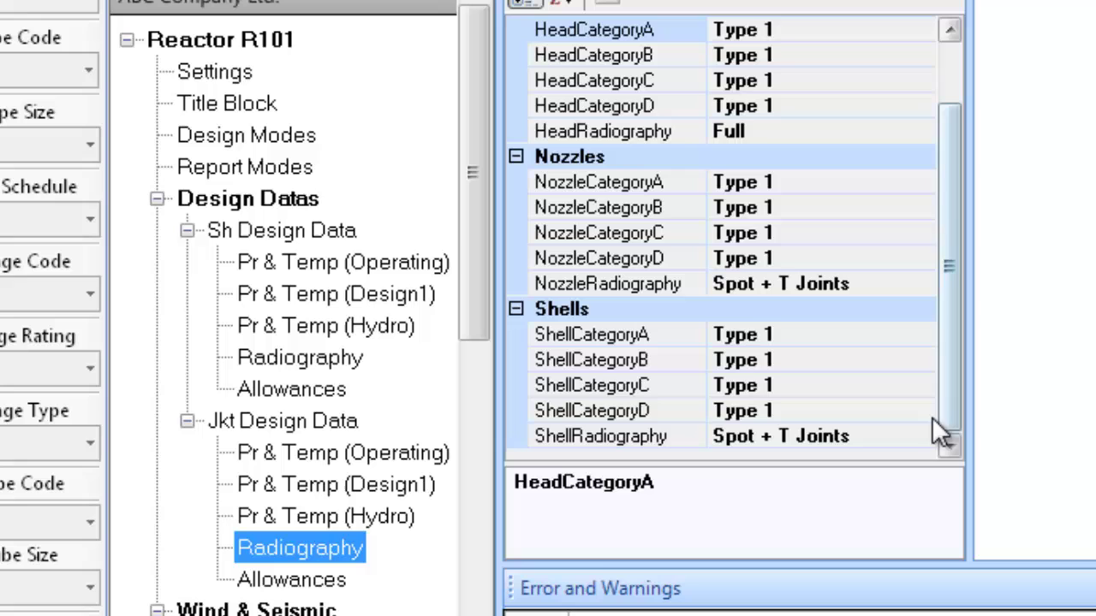
click(293, 582)
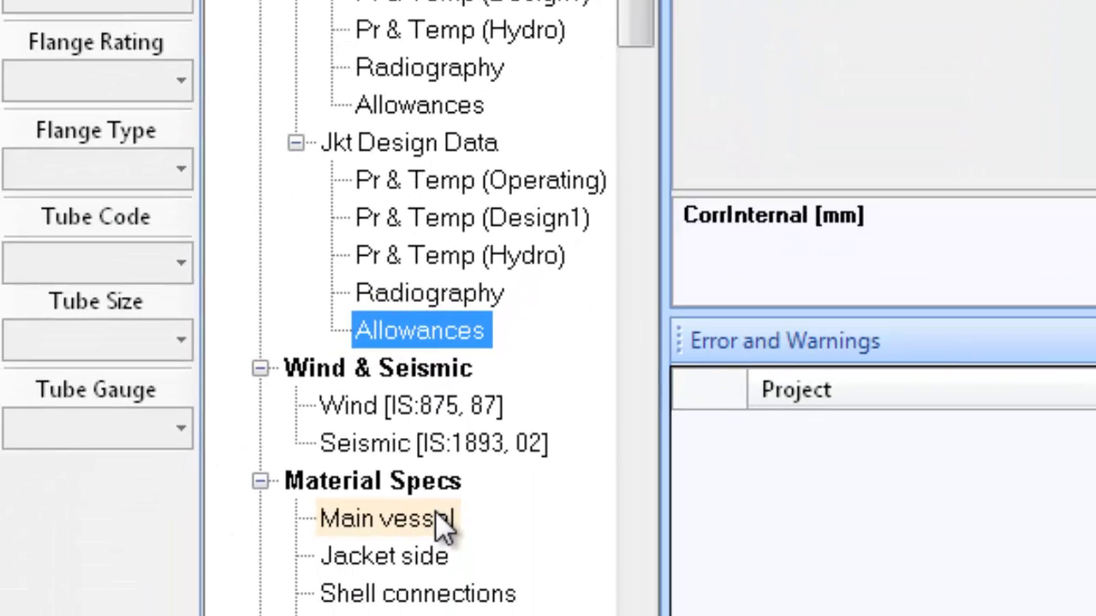
- Assign the SS316 material specification to the Main vessel
click(441, 519)
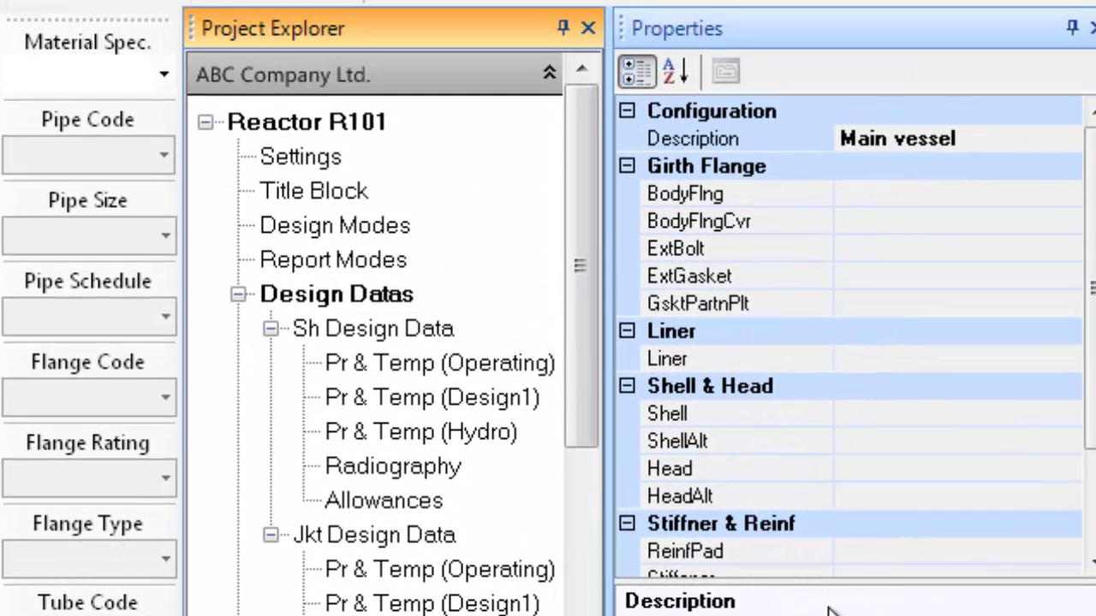
drag(835, 553, 867, 553)
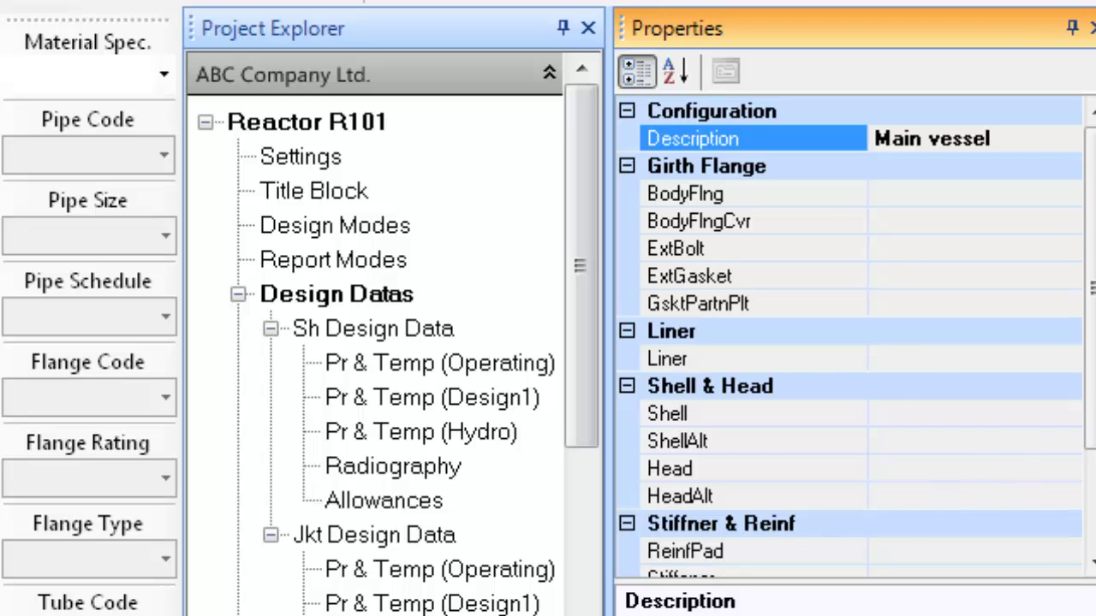
scroll(1083, 313, down, 2)
scroll(1082, 313, up, 2)
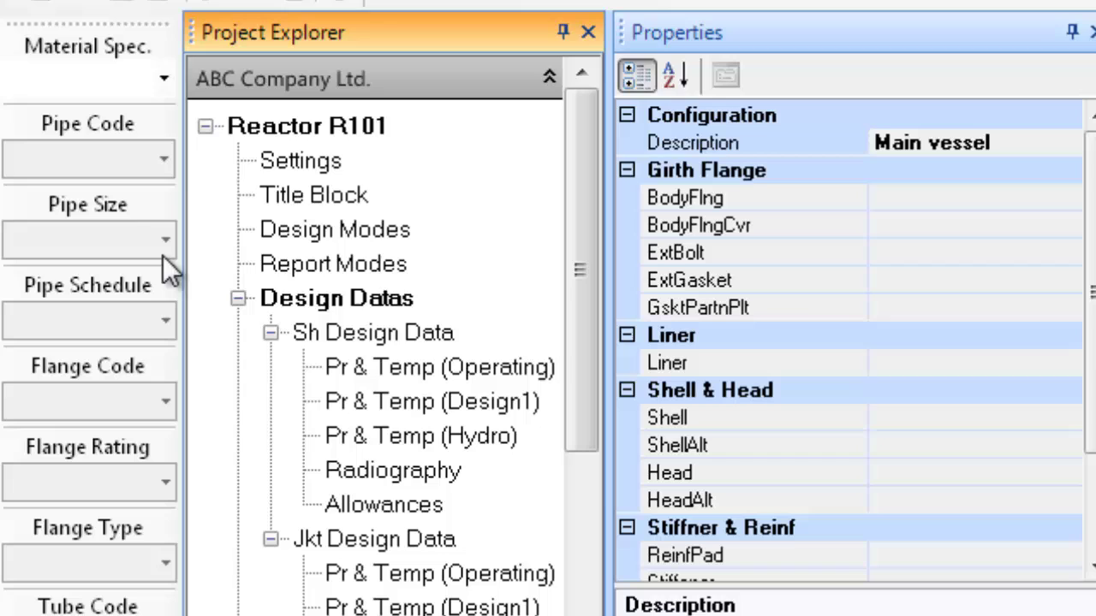
click(165, 88)
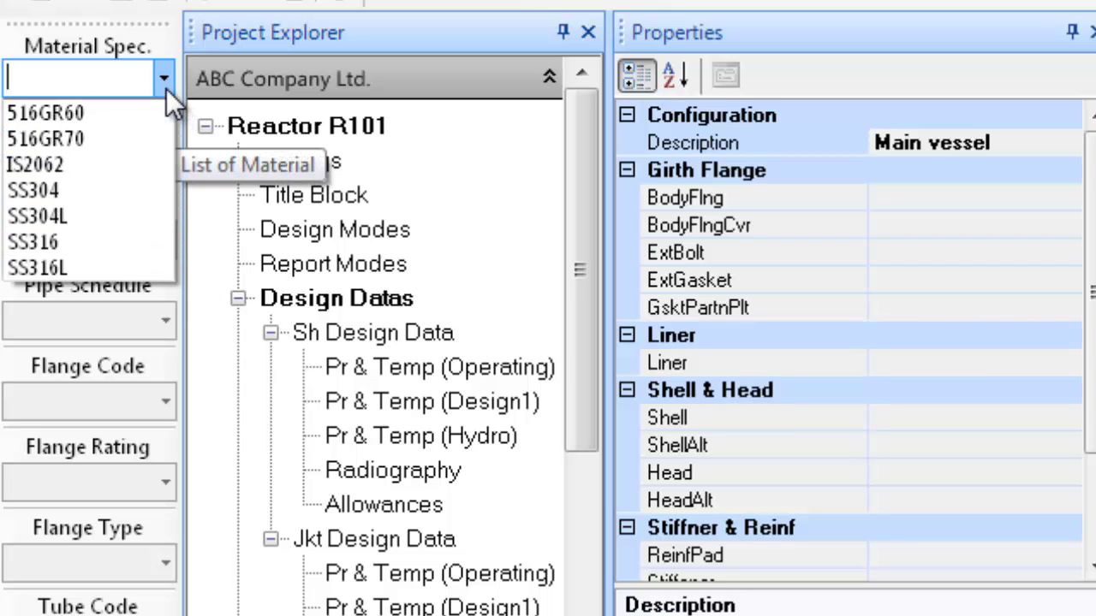
click(105, 241)
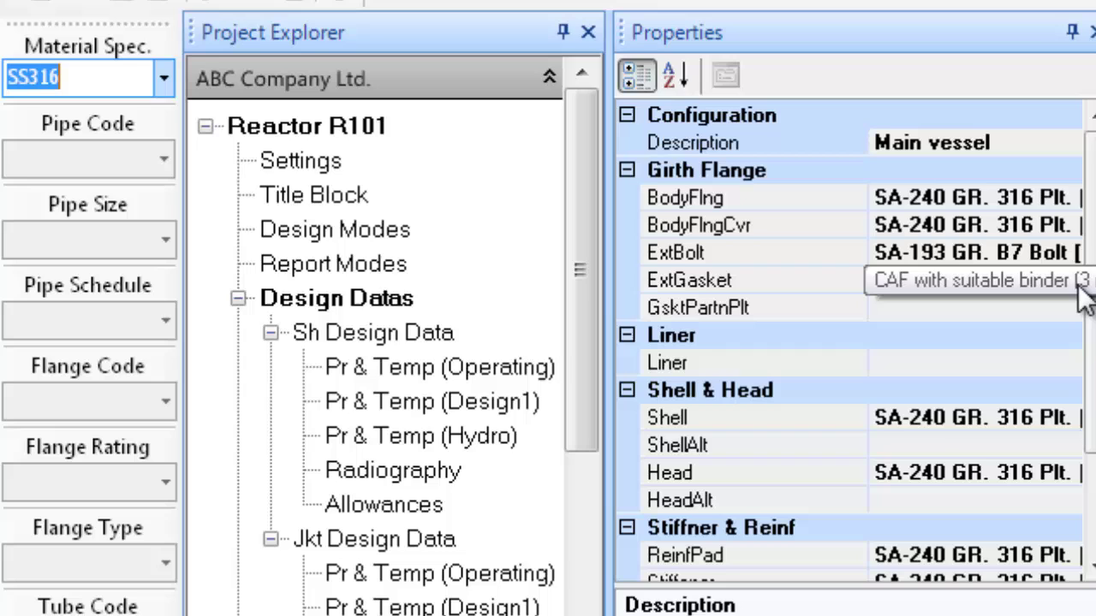
- Change the external gasket to Spiral metal wound CAF filled (S.S.)
click(1074, 290)
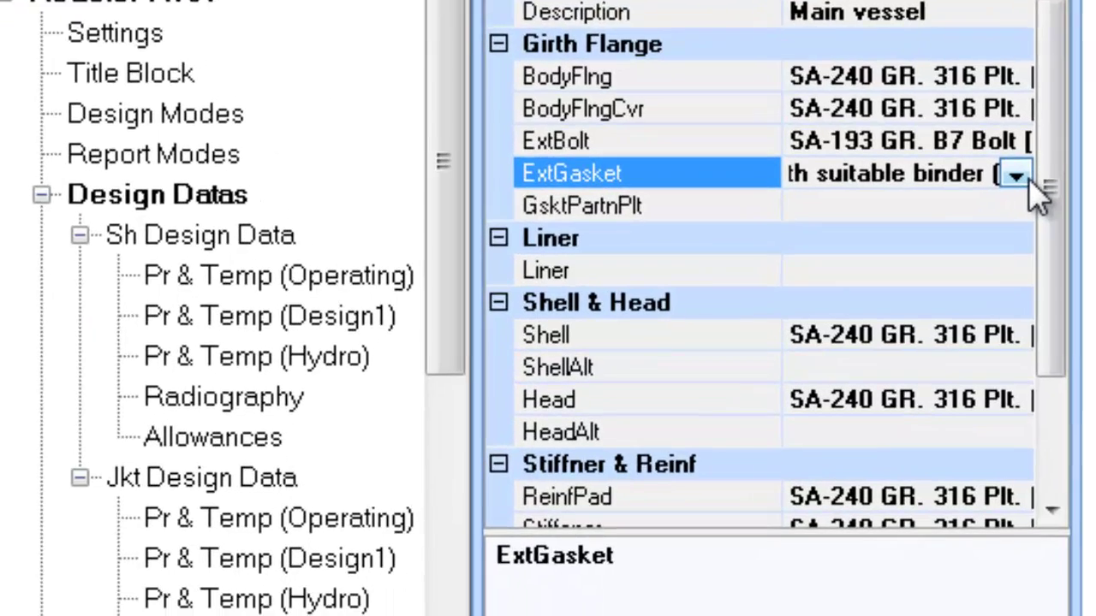
click(1068, 284)
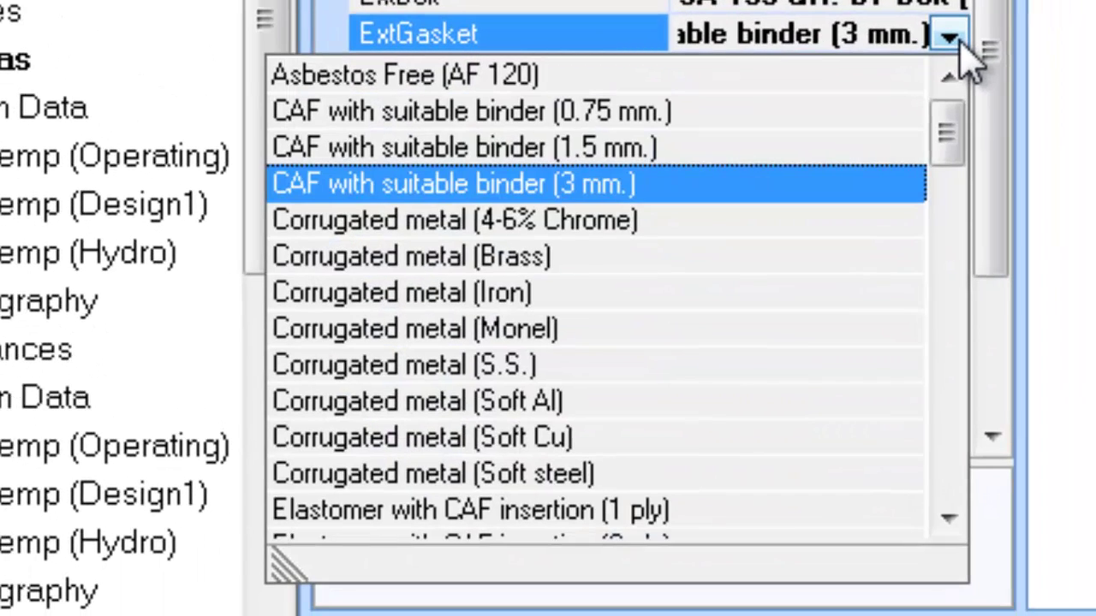
key(s)
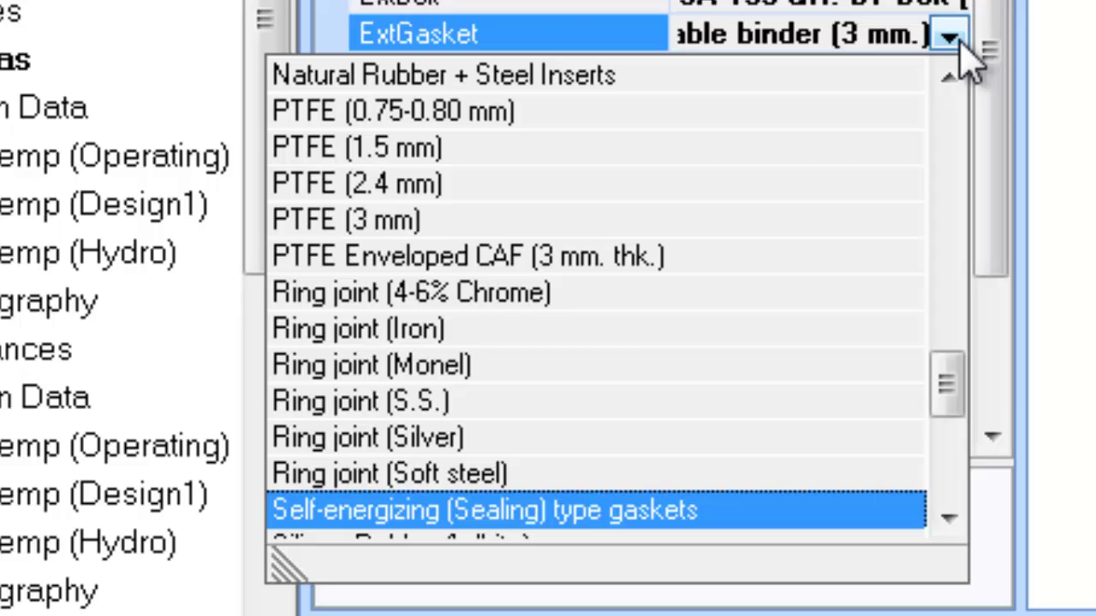
click(952, 508)
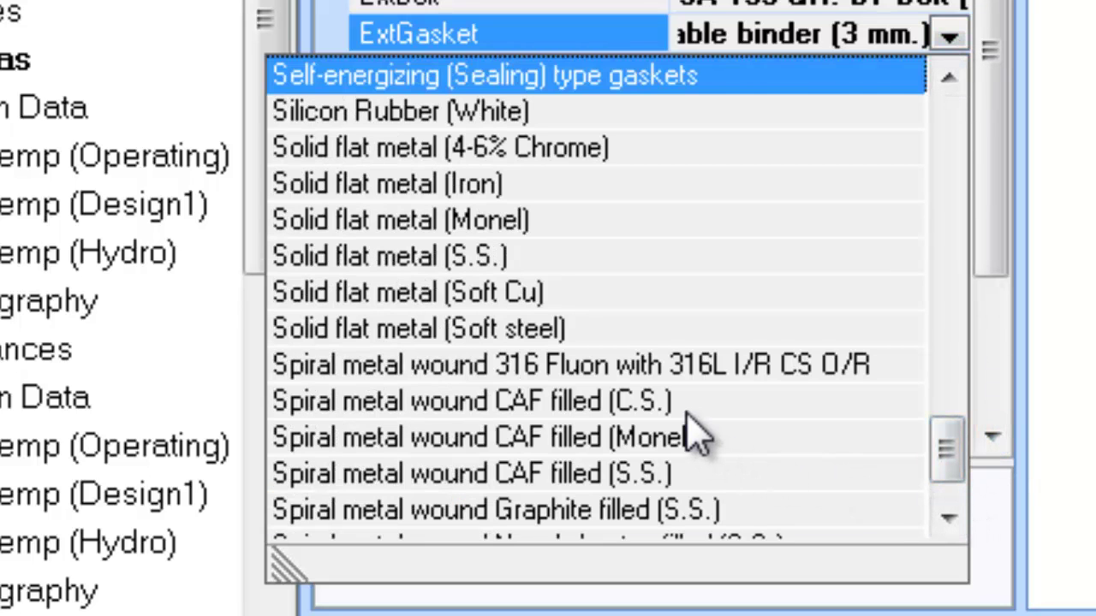
click(682, 473)
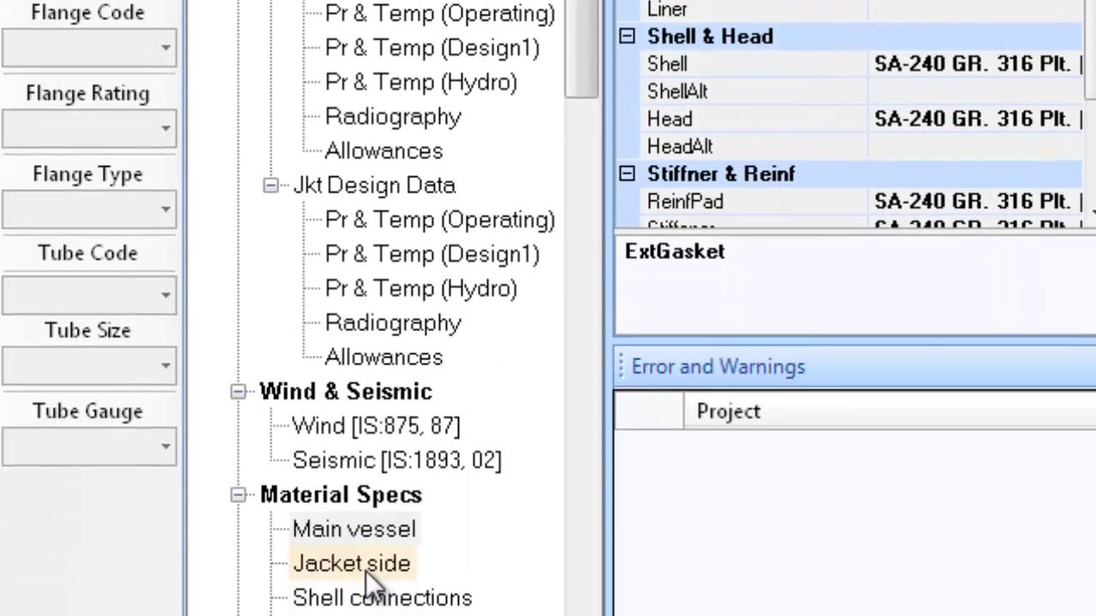
- Apply SS304 to the jacket side and SS316 to the shell connections
click(367, 565)
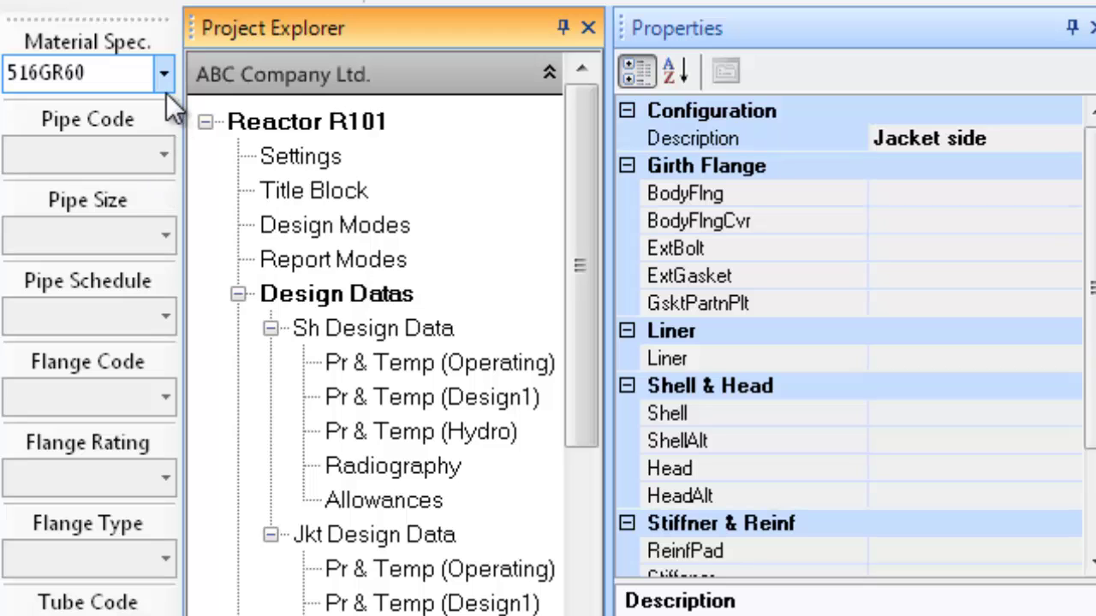
click(162, 73)
click(102, 175)
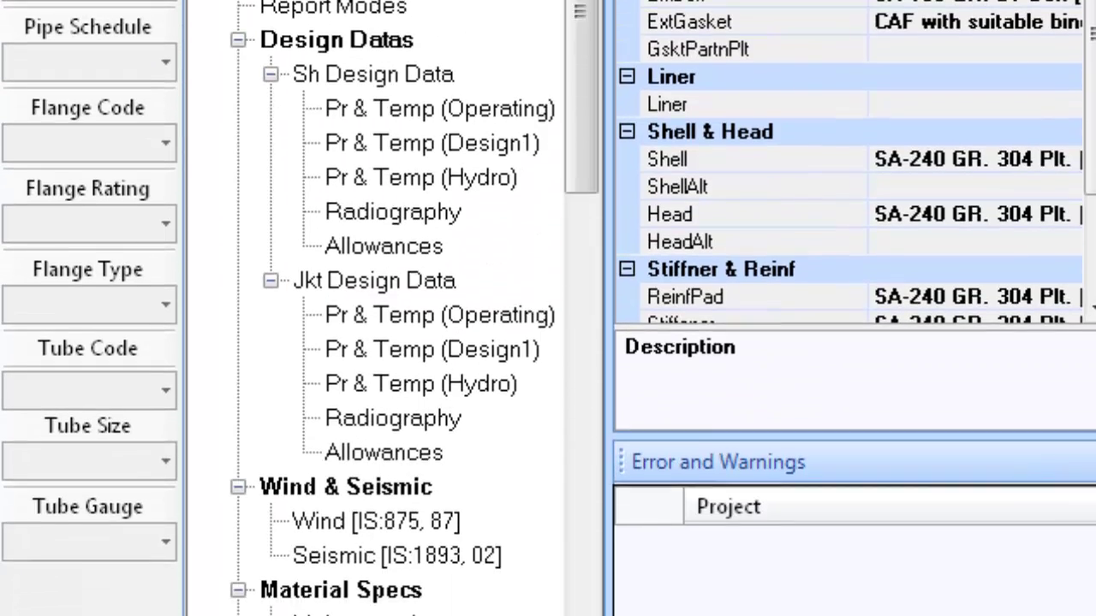
click(312, 498)
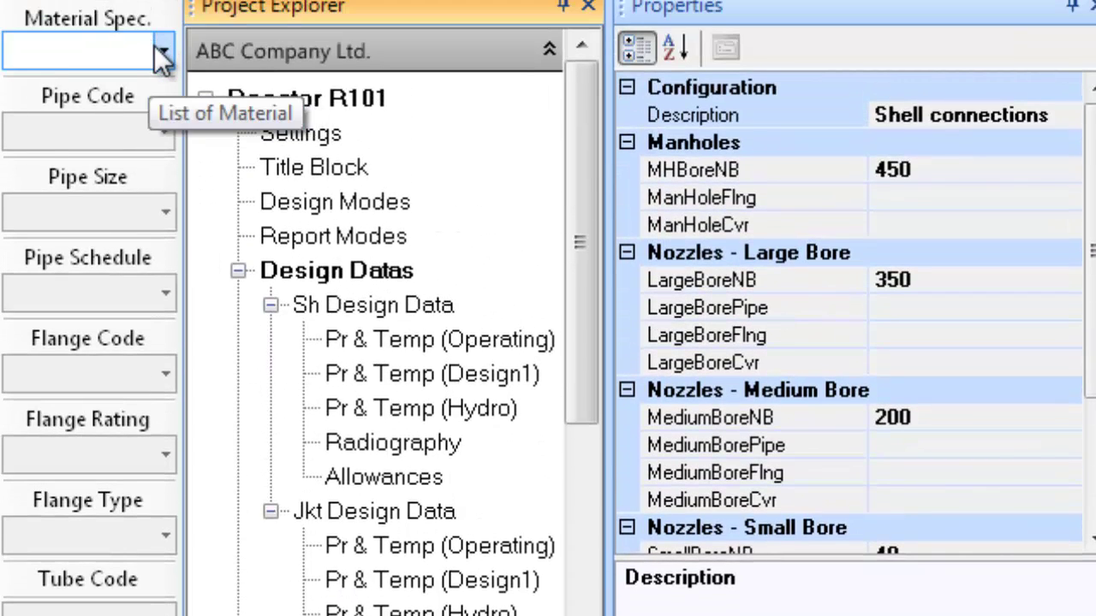
click(159, 53)
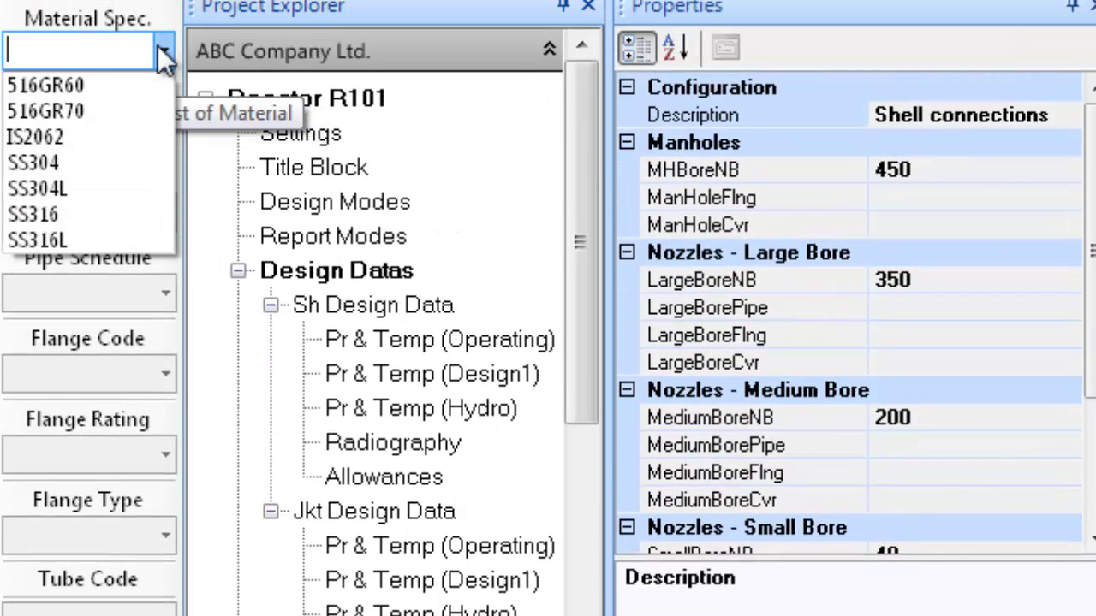
click(132, 204)
- Apply SS304 to the jacket connections and SS316 to the agitation system
click(446, 558)
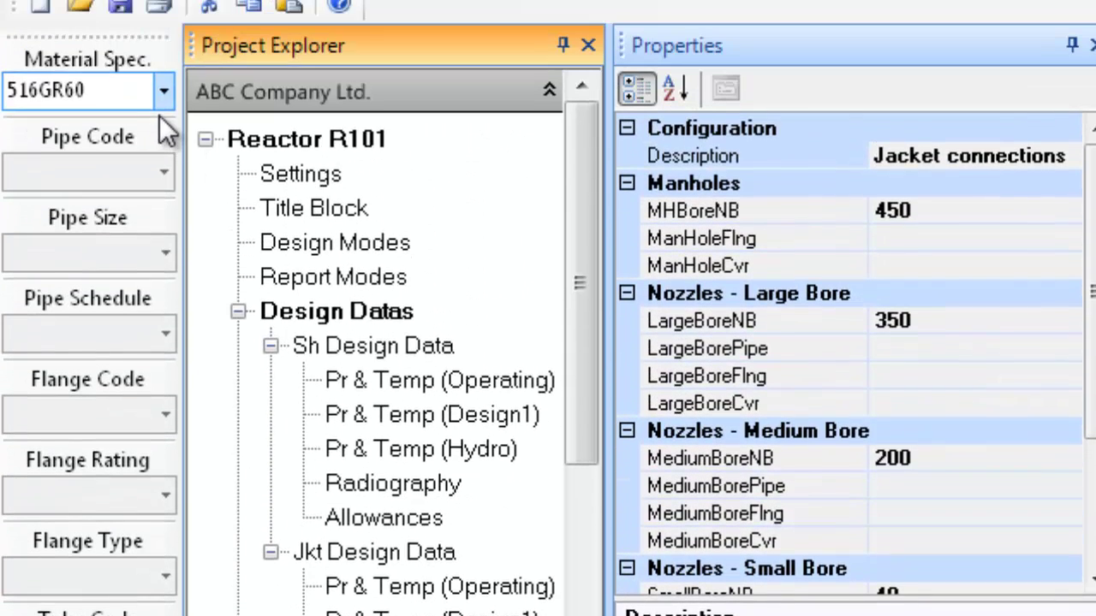
click(162, 91)
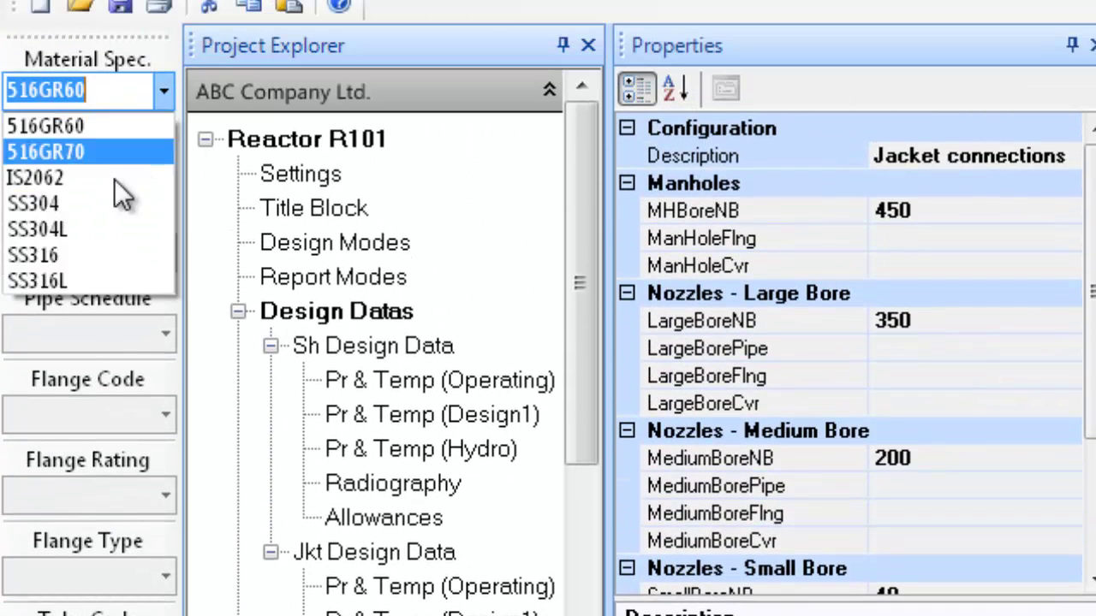
click(85, 203)
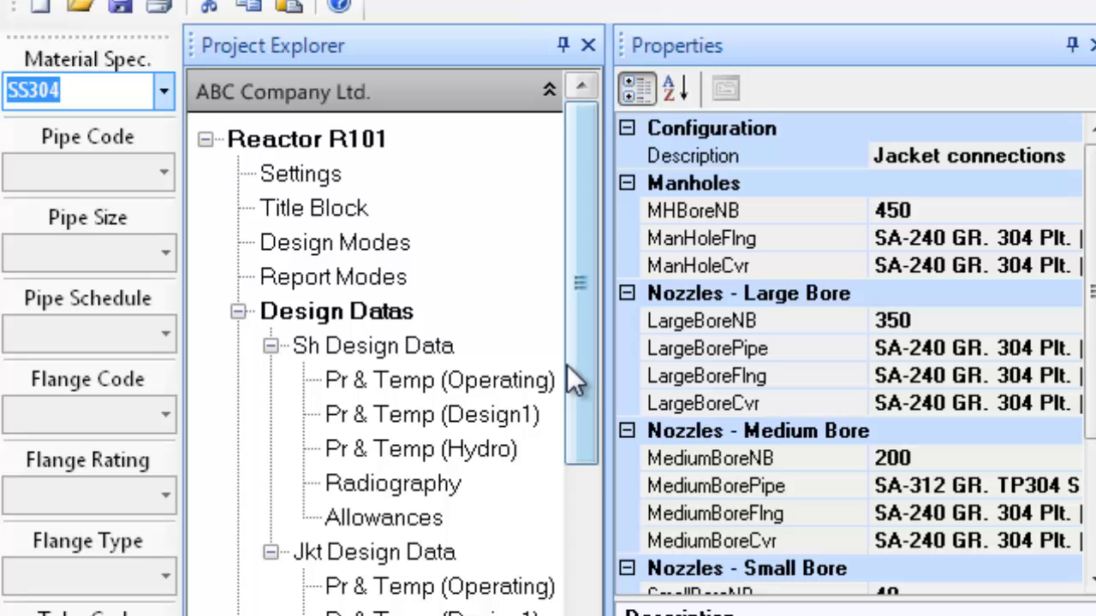
drag(567, 365, 604, 582)
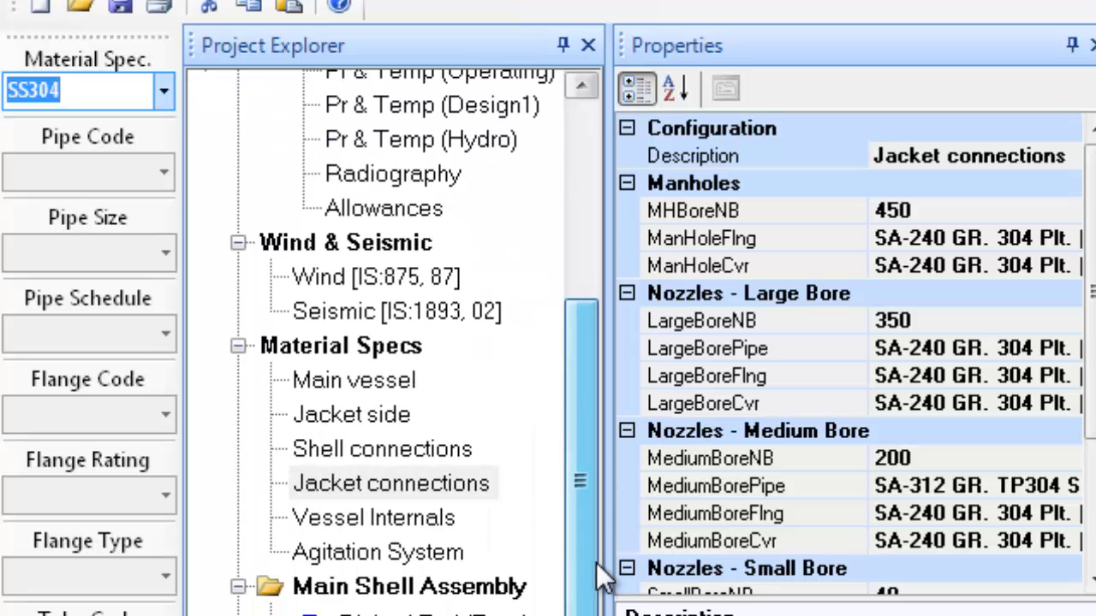
click(425, 548)
click(163, 91)
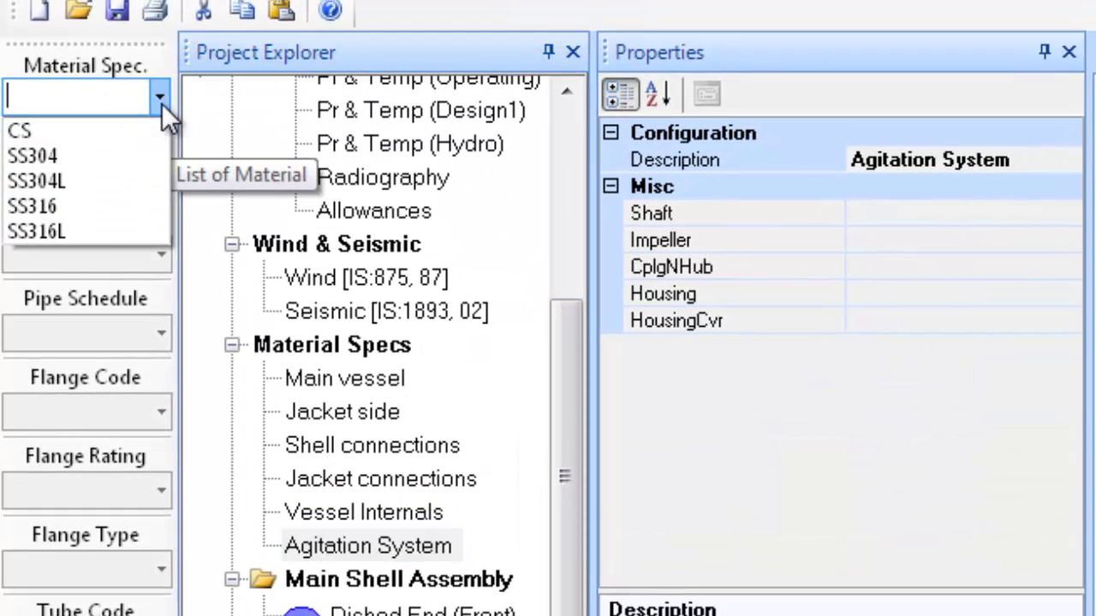
click(85, 206)
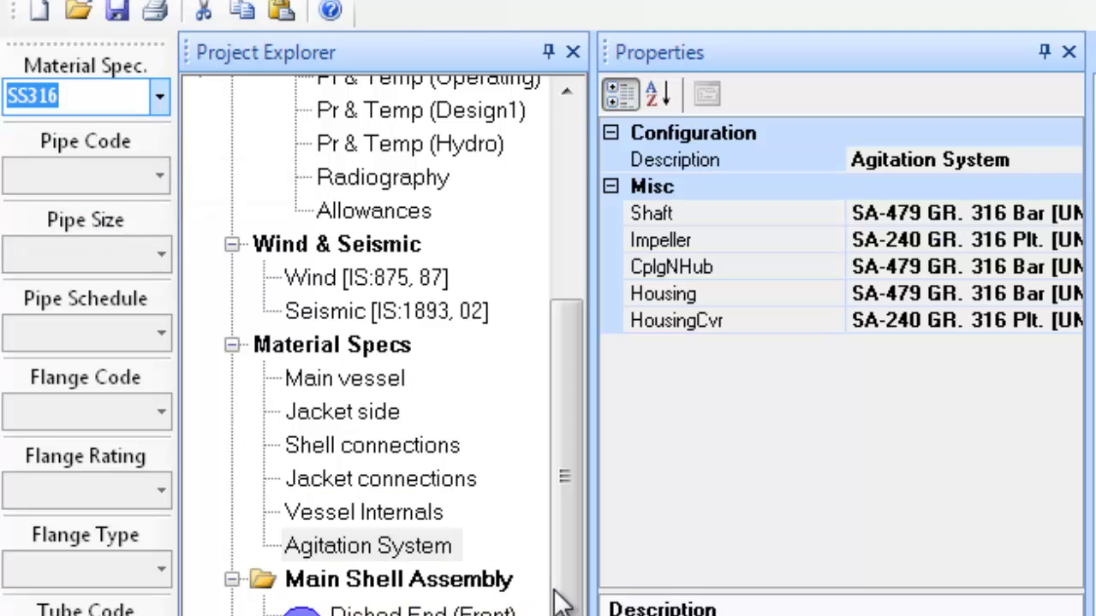
drag(572, 589, 567, 613)
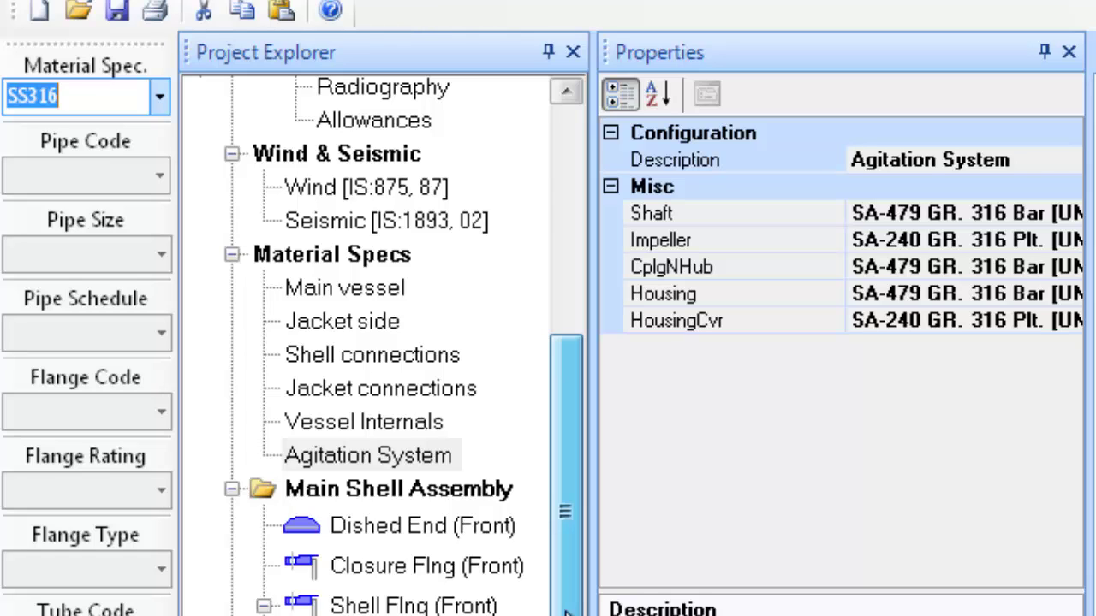
drag(567, 613, 567, 615)
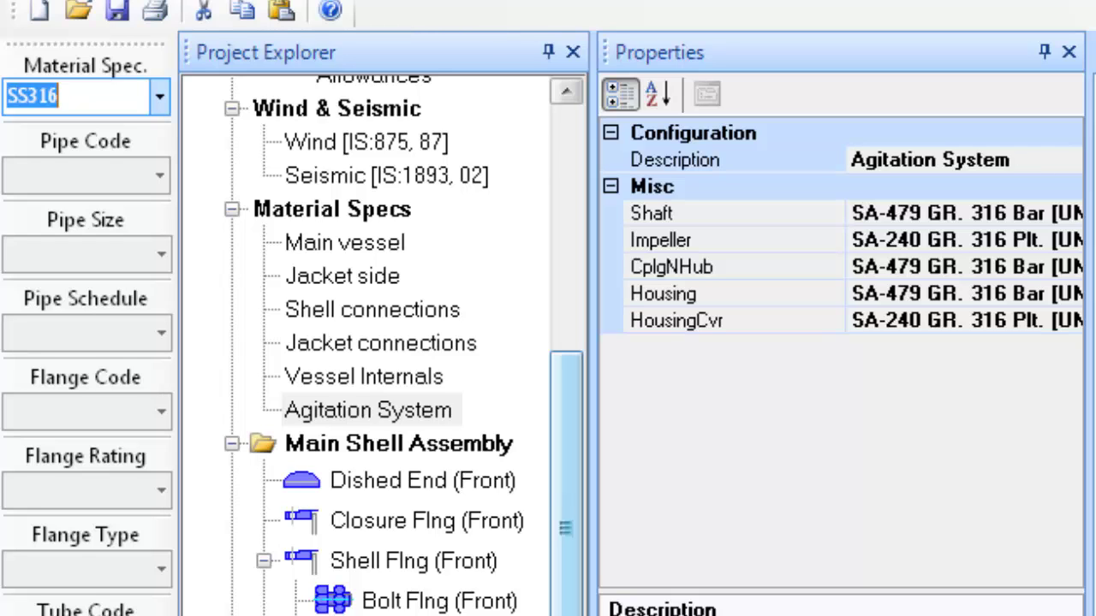
scroll(381, 342, down, 3)
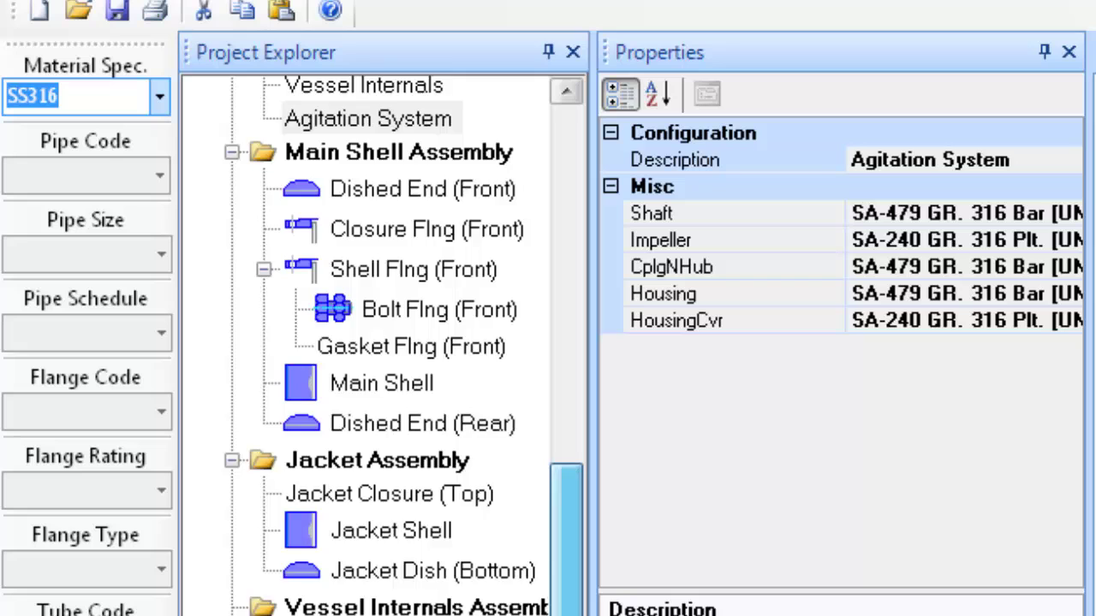
scroll(381, 342, down, 4)
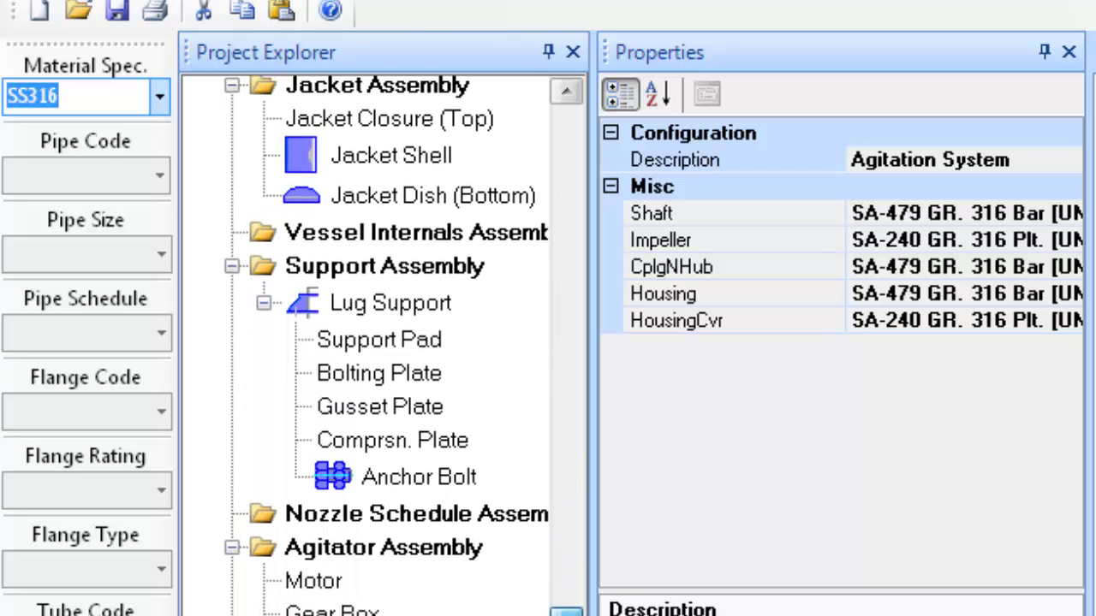
scroll(381, 342, down, 1)
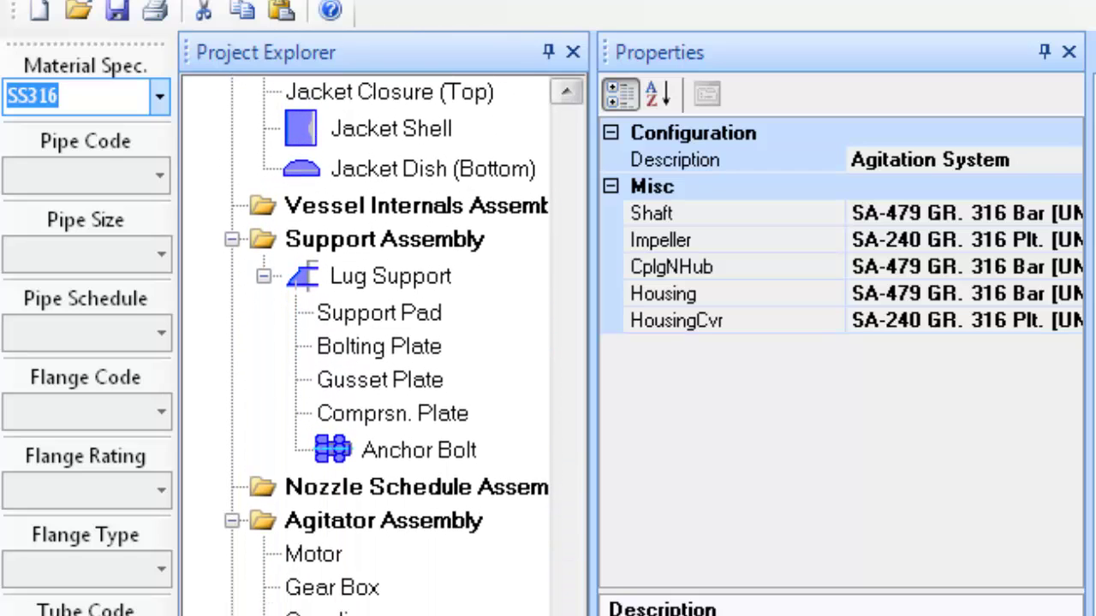
scroll(381, 343, up, 8)
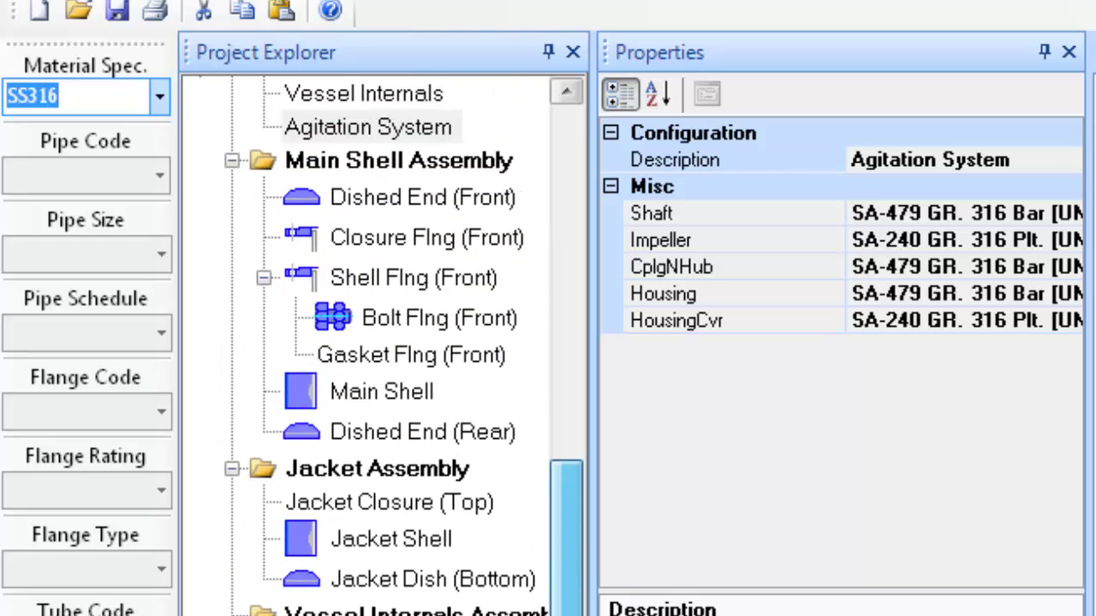
scroll(535, 447, up, 6)
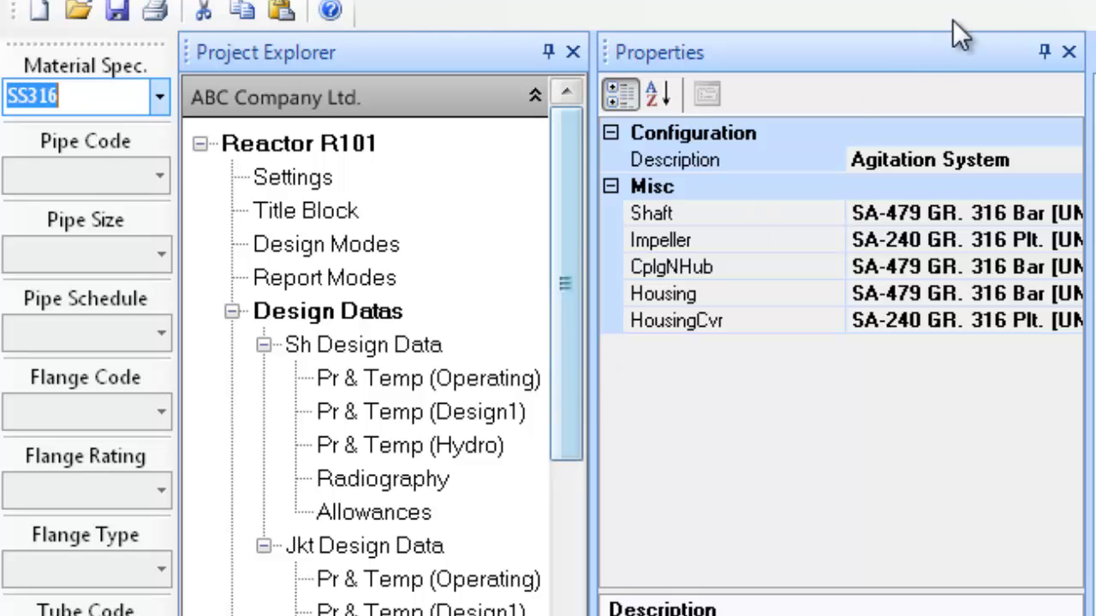
- Select Reactor R101 and bring up the Design Model commands
click(357, 147)
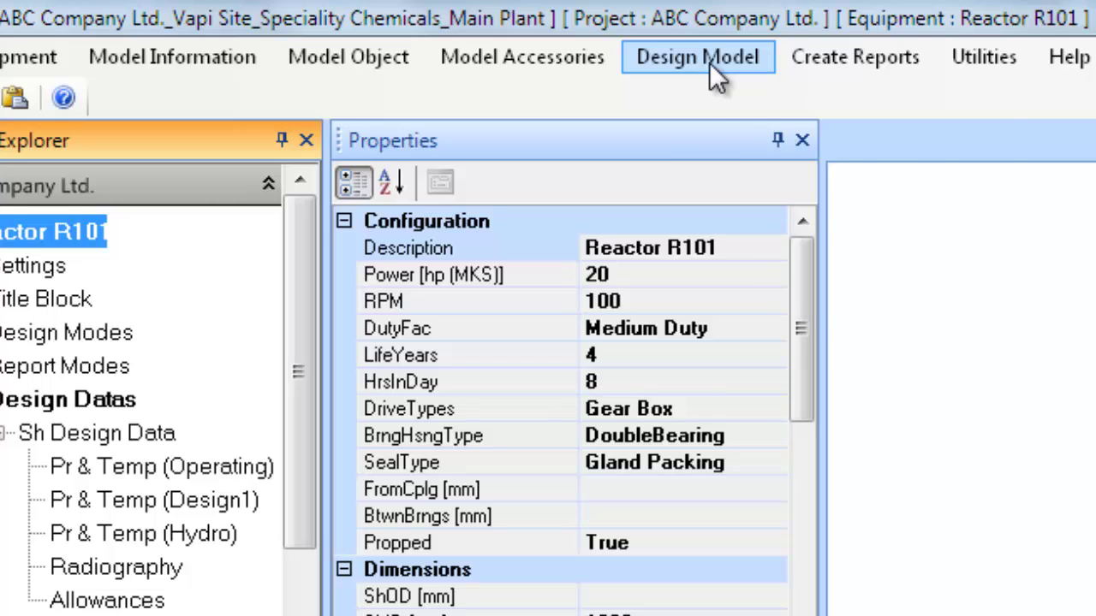
click(709, 61)
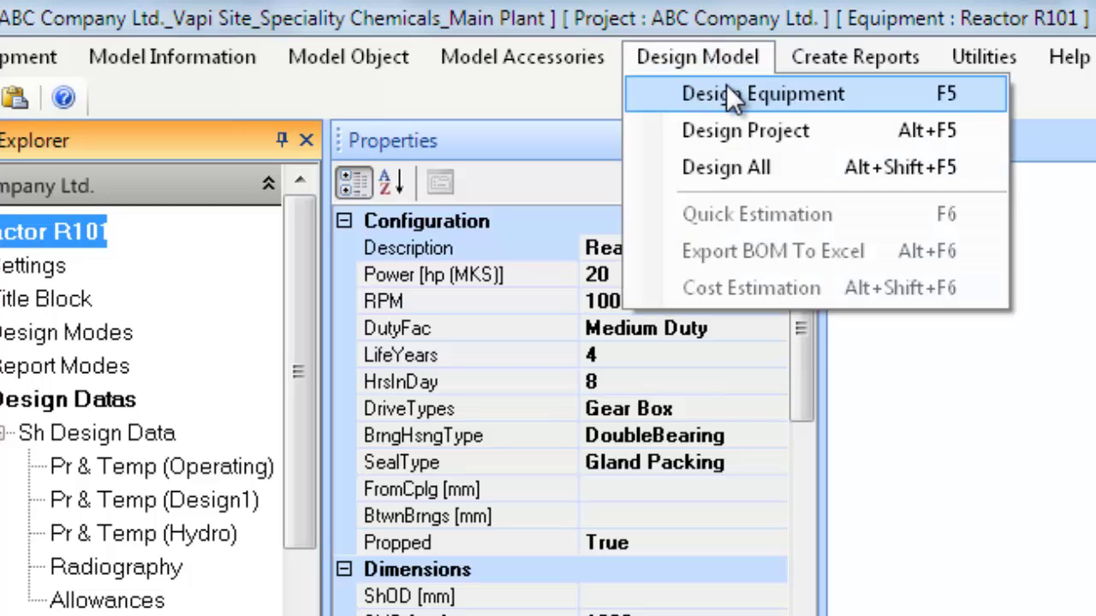
- Run Design Equipment on Reactor R101 and get its warnings list
click(730, 93)
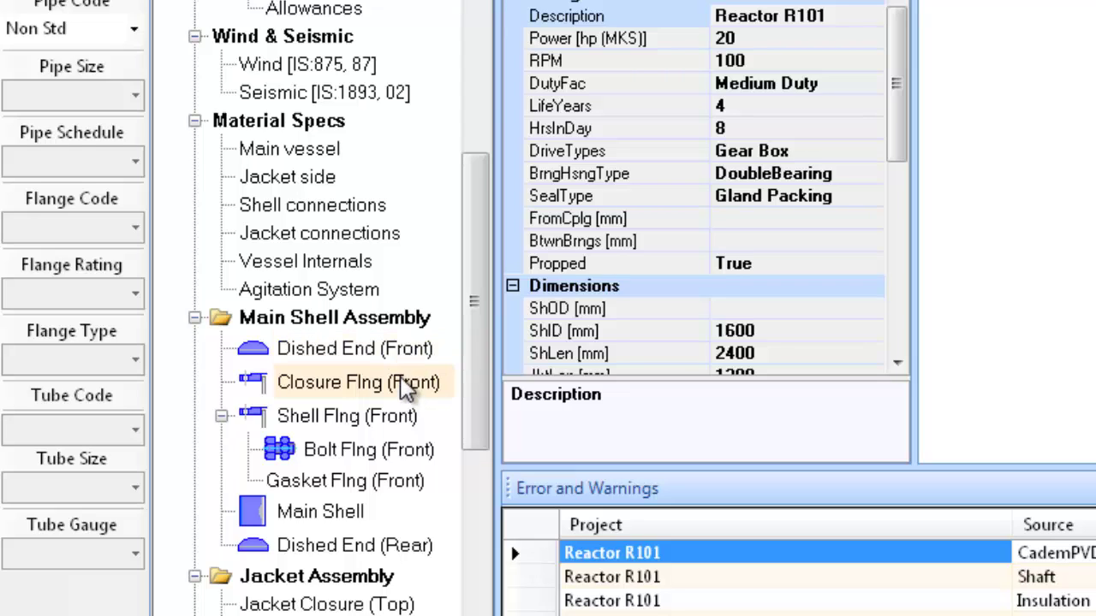
- Generate the code report for Dished End (Front)
click(414, 359)
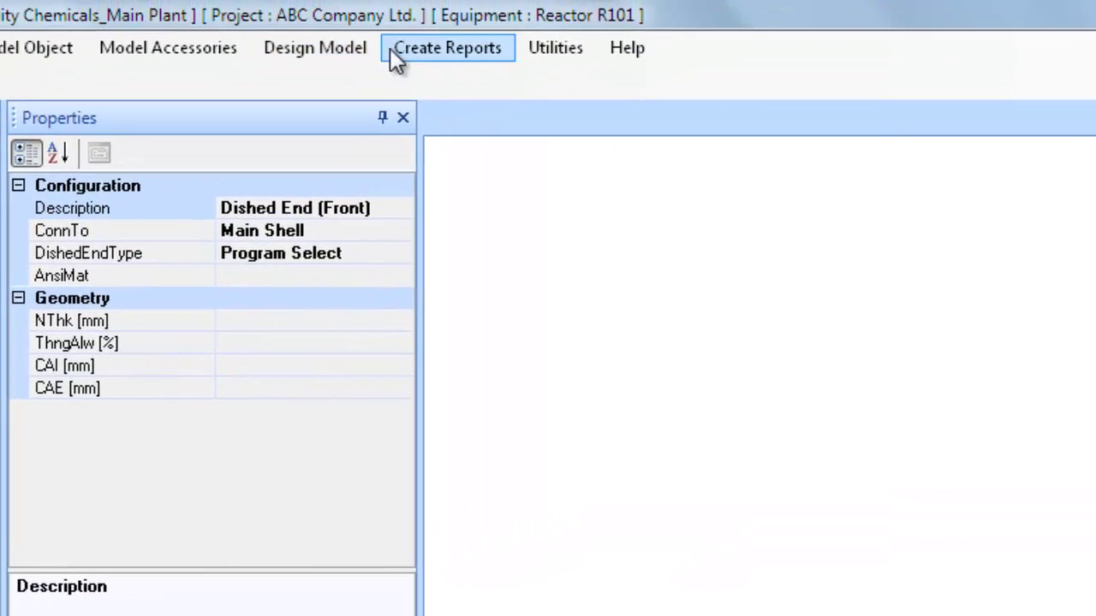
click(409, 47)
click(448, 78)
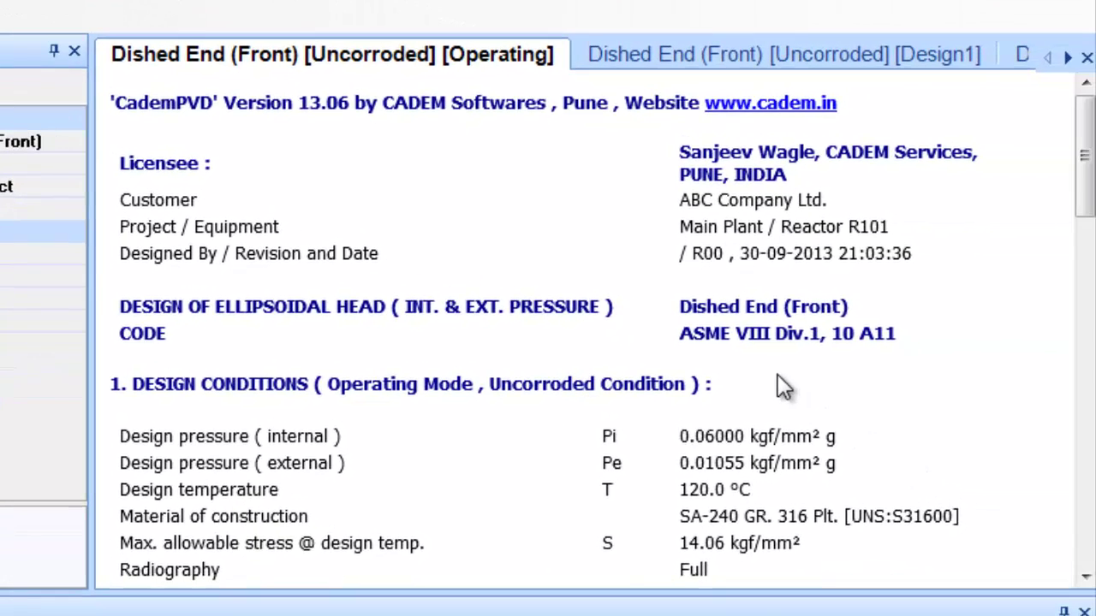
scroll(777, 375, down, 2)
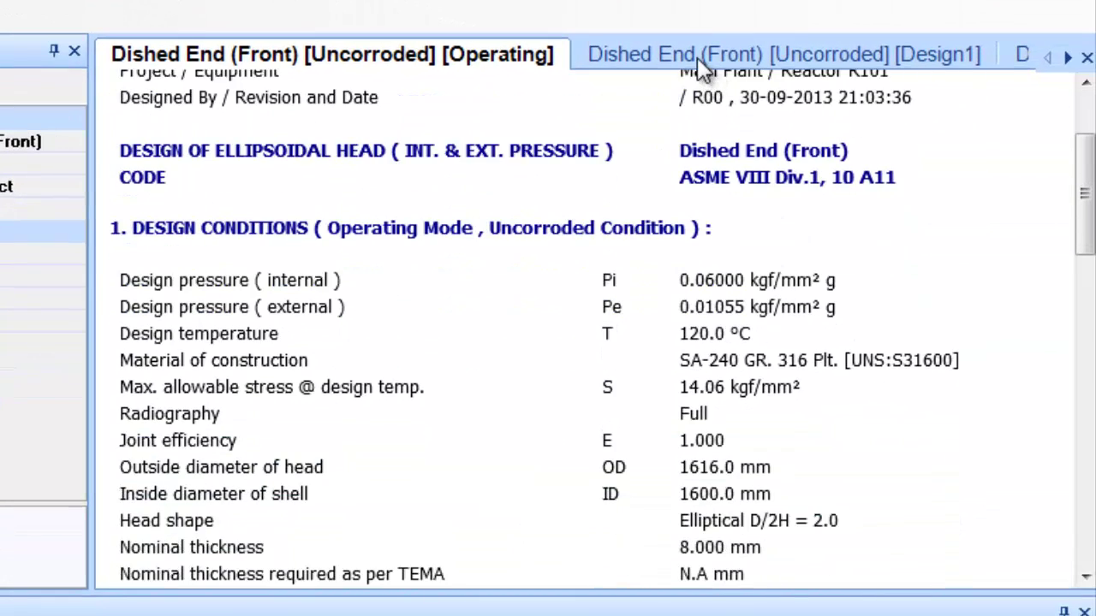
- Read the Design1 report at 180 °C down to the 'design is safe' conclusion and back
click(697, 57)
scroll(747, 304, down, 2)
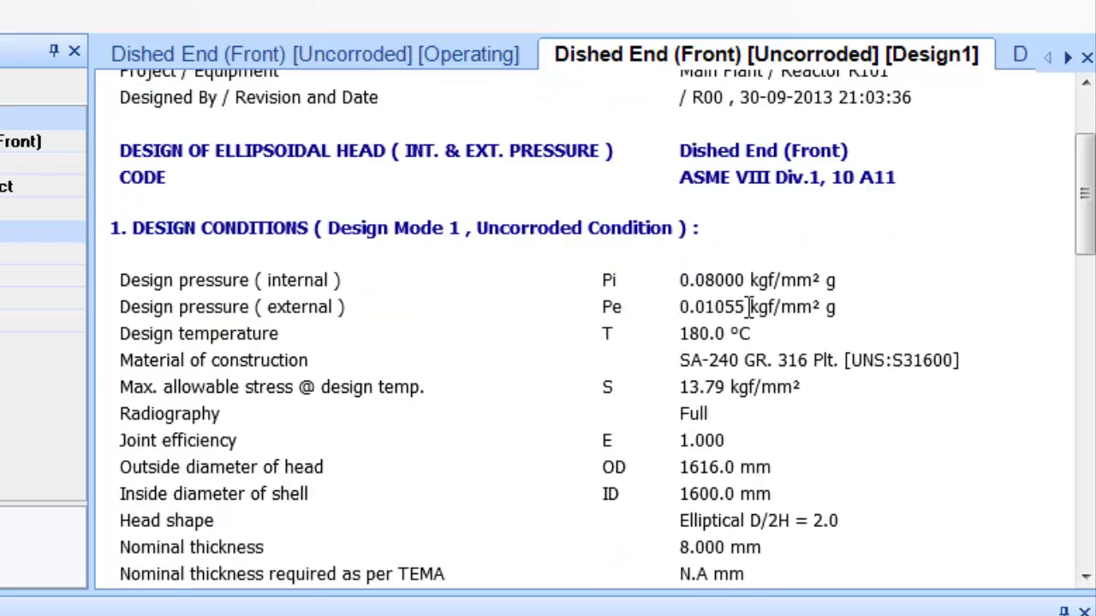
scroll(747, 306, down, 5)
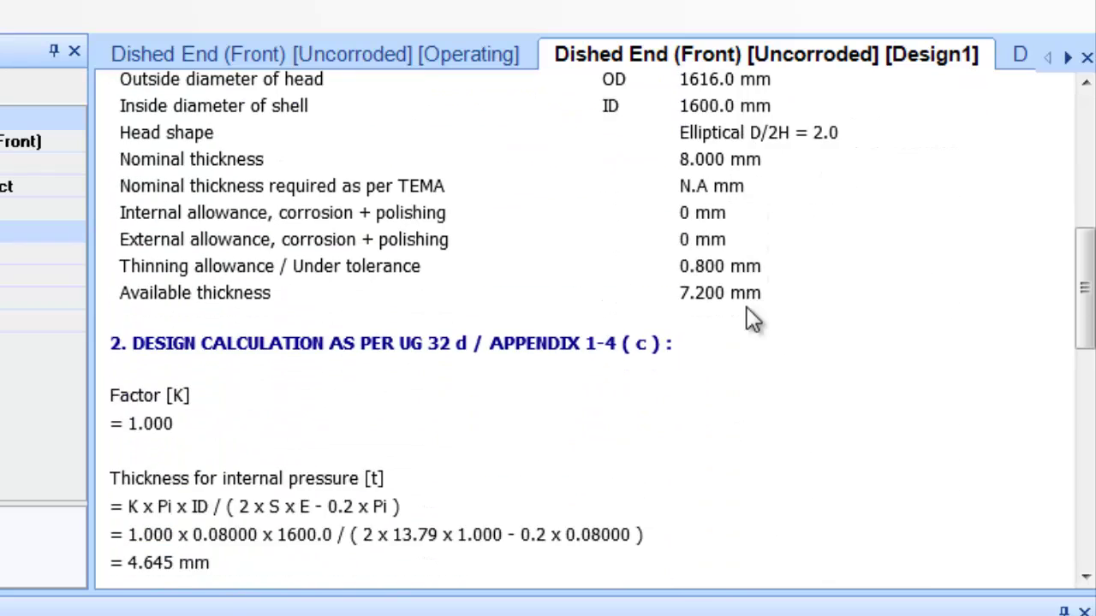
scroll(746, 317, down, 7)
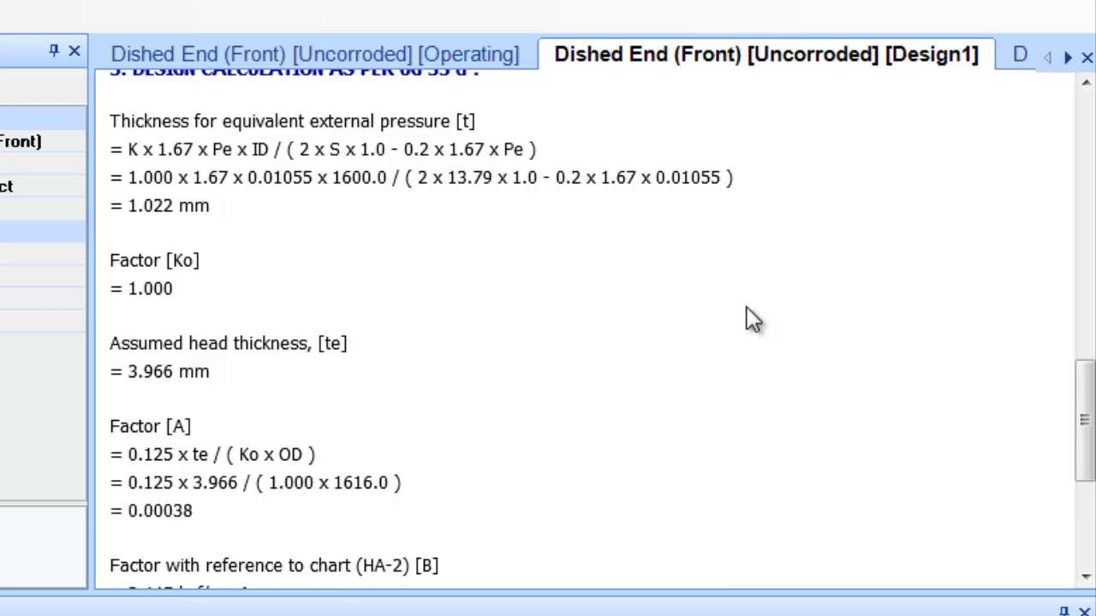
scroll(746, 316, down, 4)
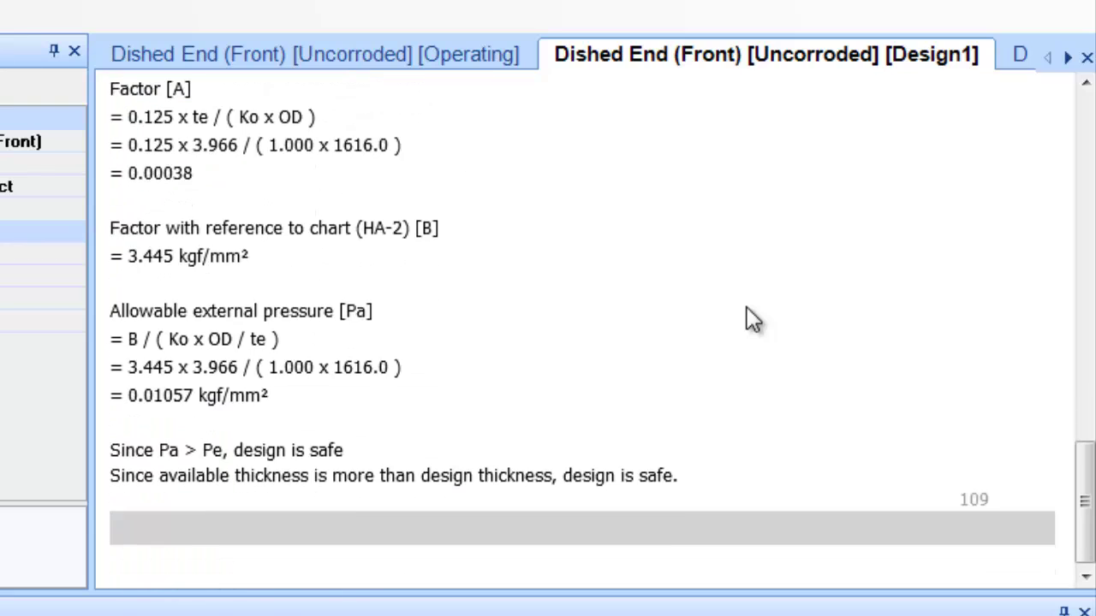
scroll(746, 317, up, 10)
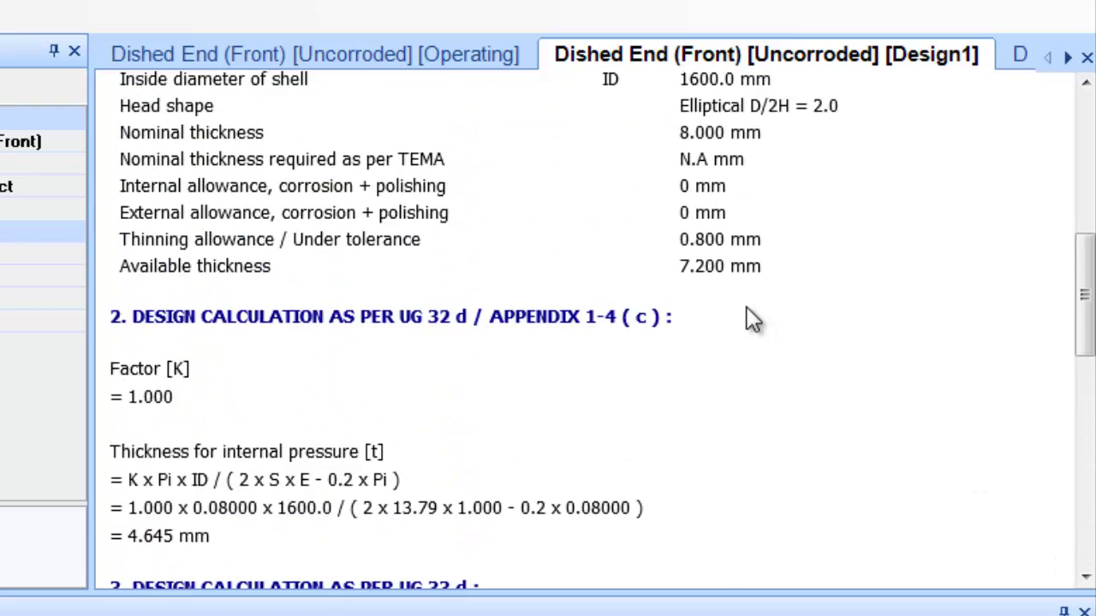
scroll(752, 318, up, 3)
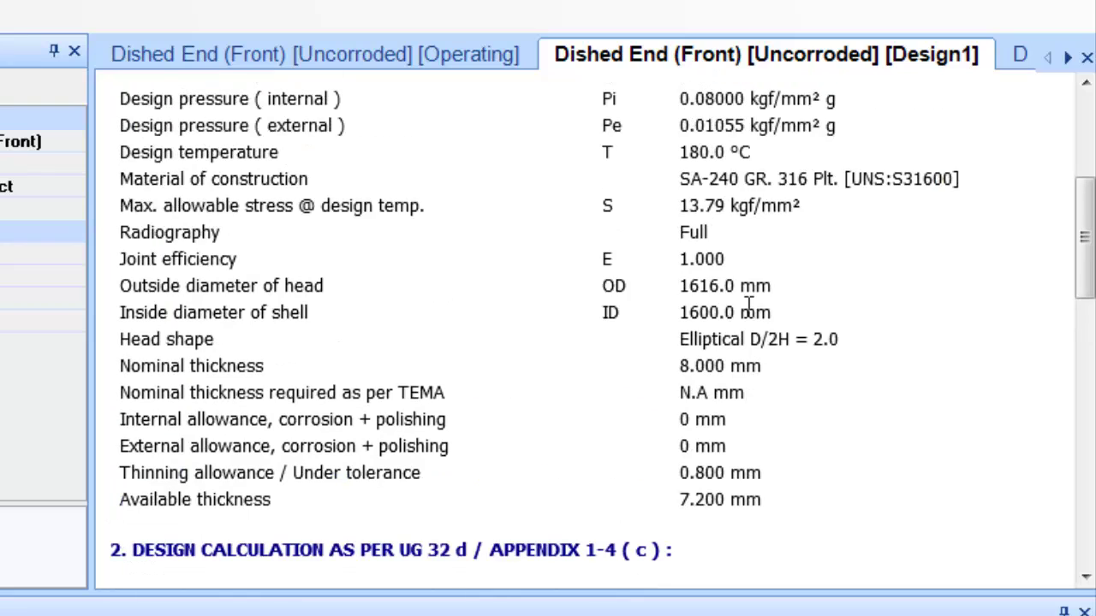
scroll(749, 313, up, 1)
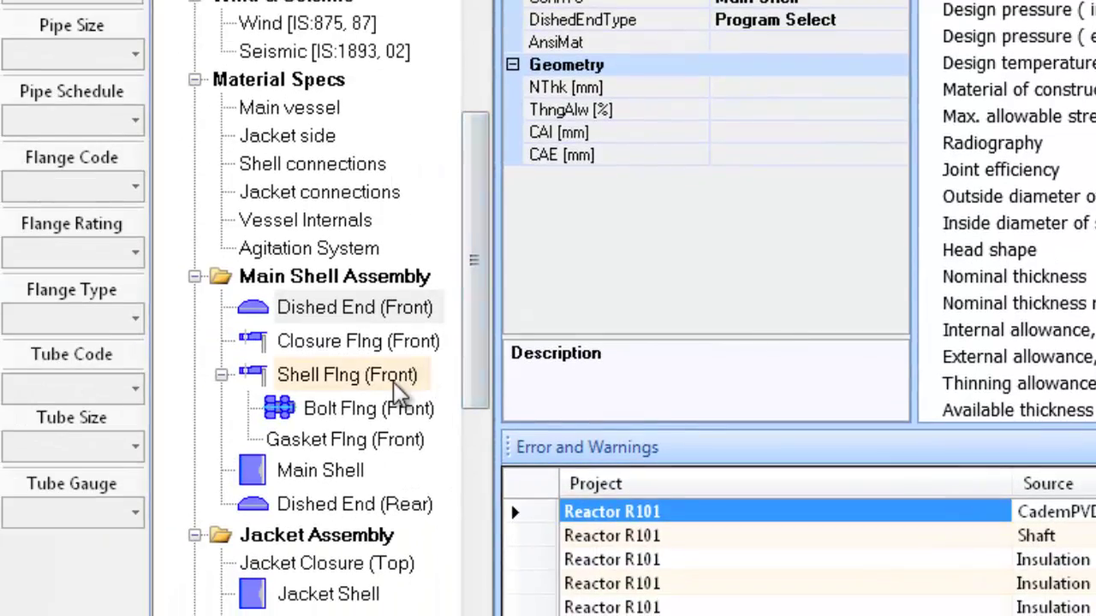
- Generate the Shell Flng (Front) code report and read its Design1 flange, bolting and gasket data
click(292, 386)
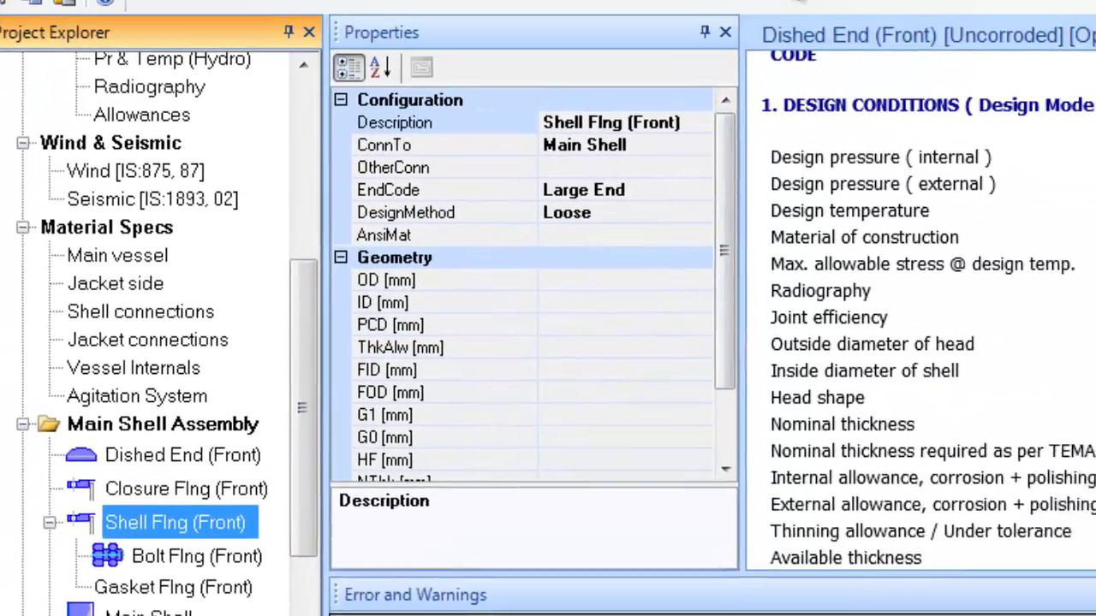
click(670, 46)
click(702, 79)
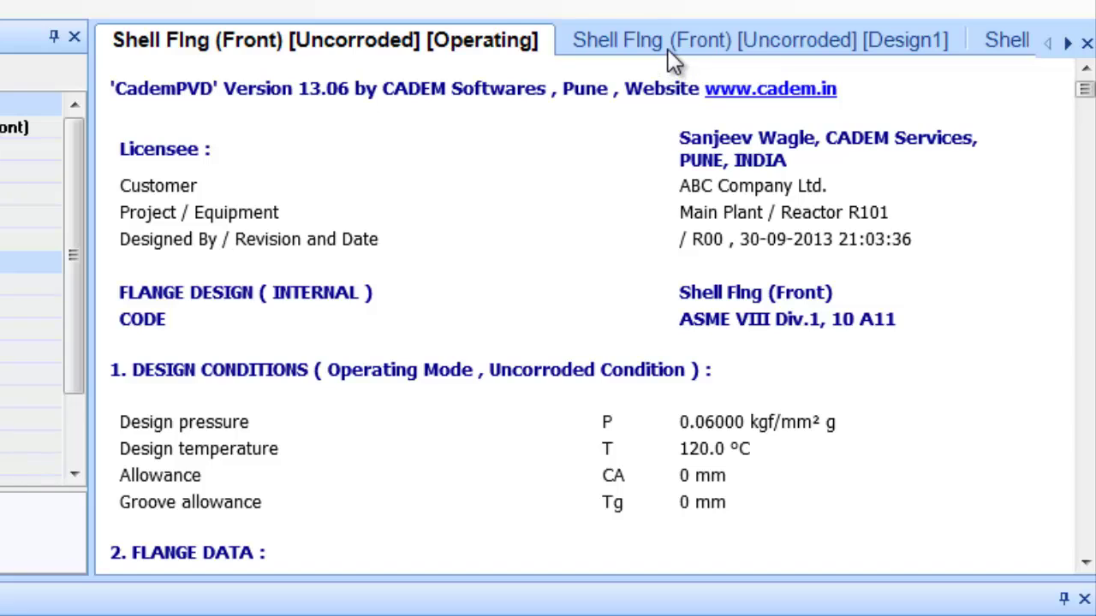
click(668, 48)
scroll(784, 411, down, 3)
scroll(795, 433, down, 8)
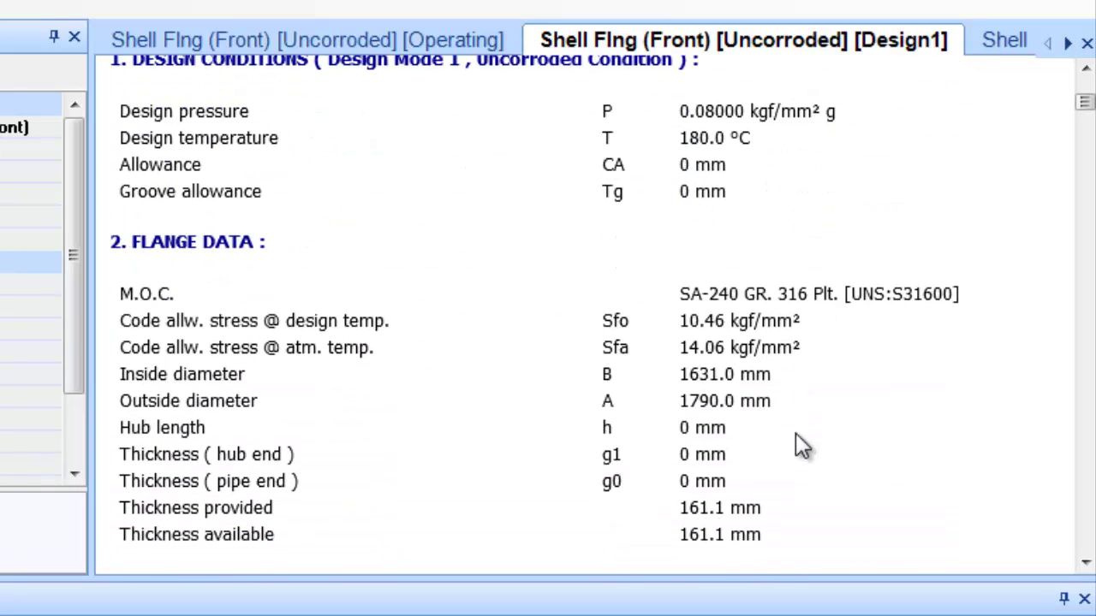
scroll(795, 437, down, 8)
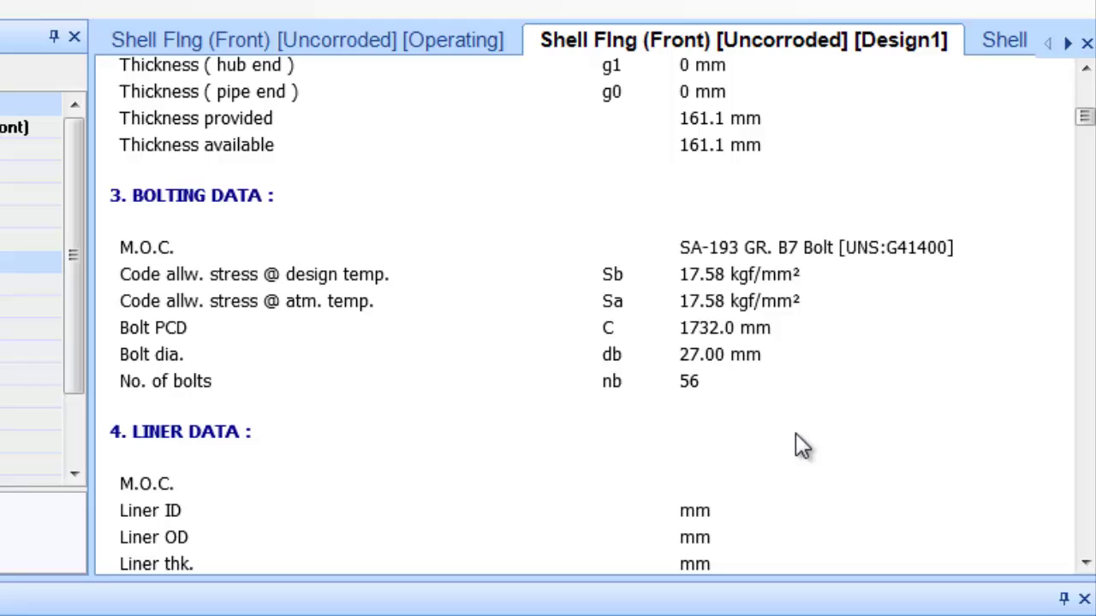
scroll(801, 443, down, 10)
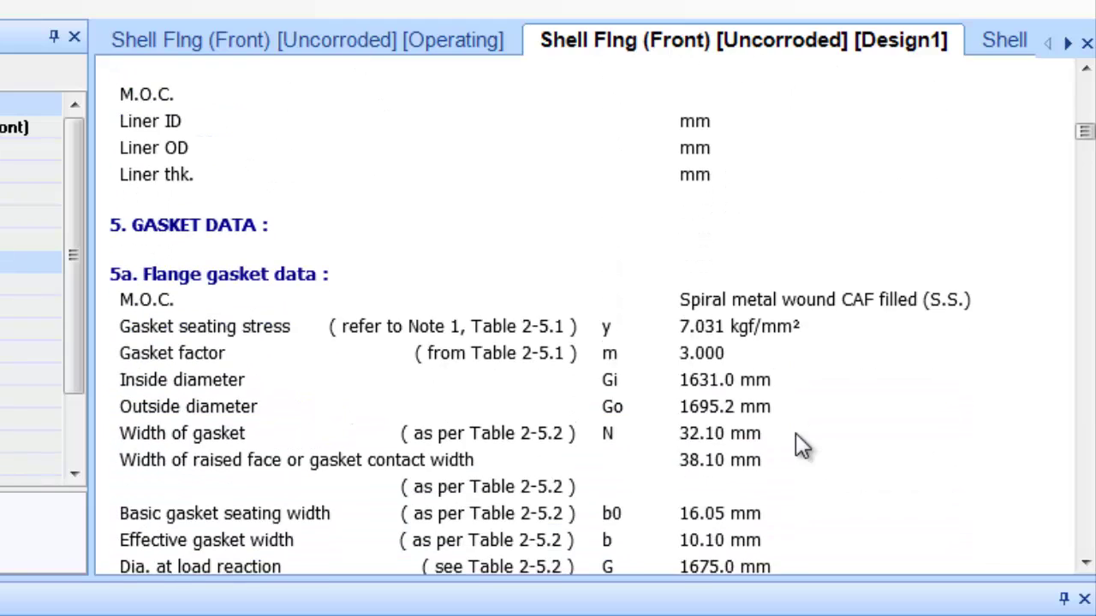
scroll(795, 434, down, 3)
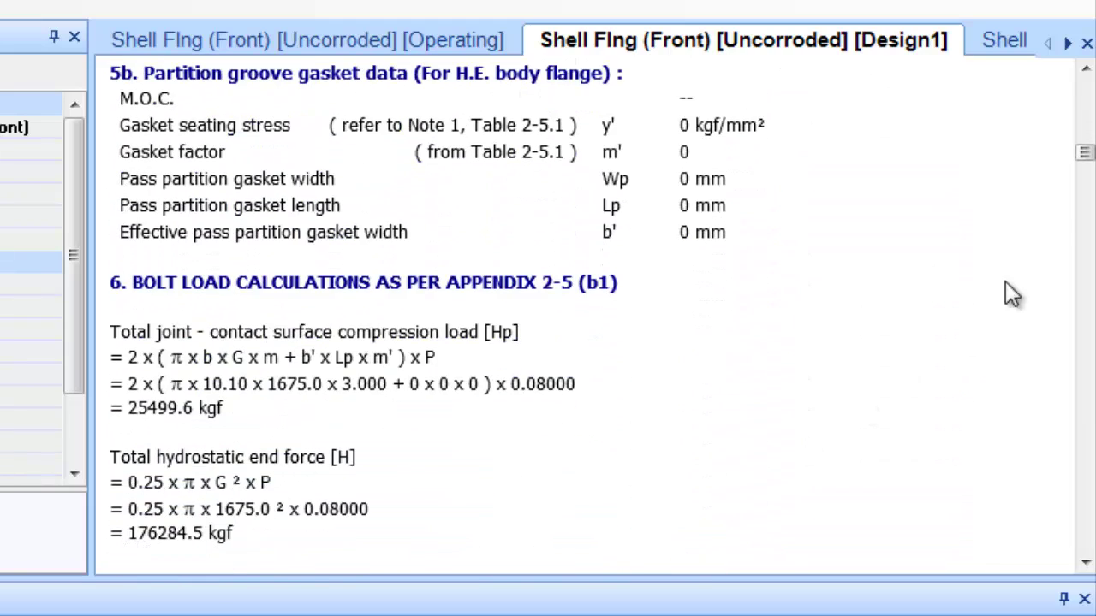
drag(1084, 151, 1074, 92)
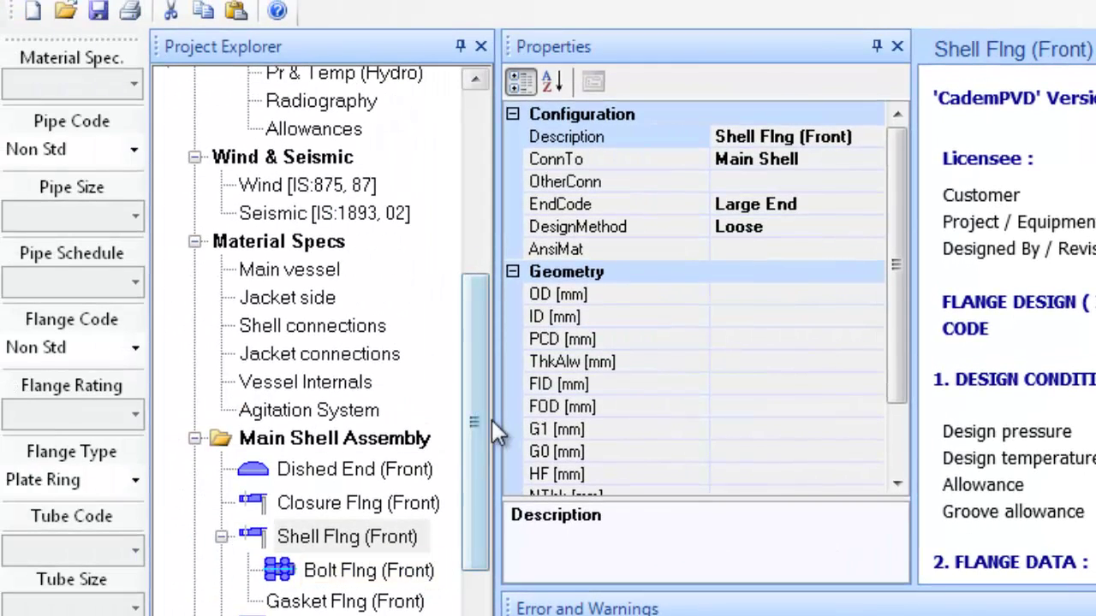
- Change the Main vessel BodyFlng material to SA-182 GR. F316 Frg. [UNS:S31600]
drag(487, 419, 476, 311)
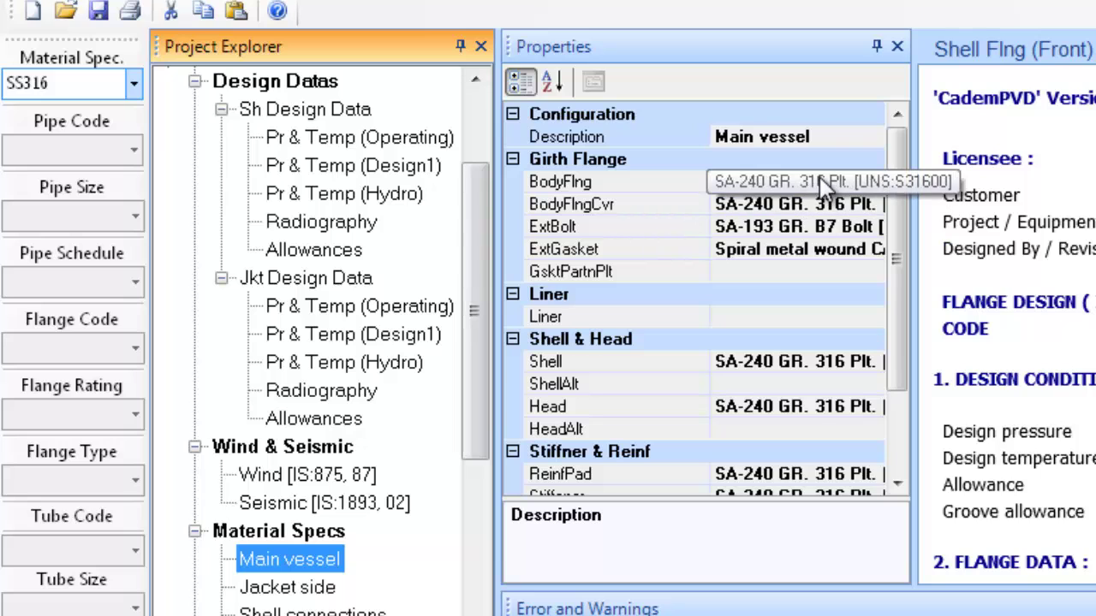
click(821, 182)
click(874, 184)
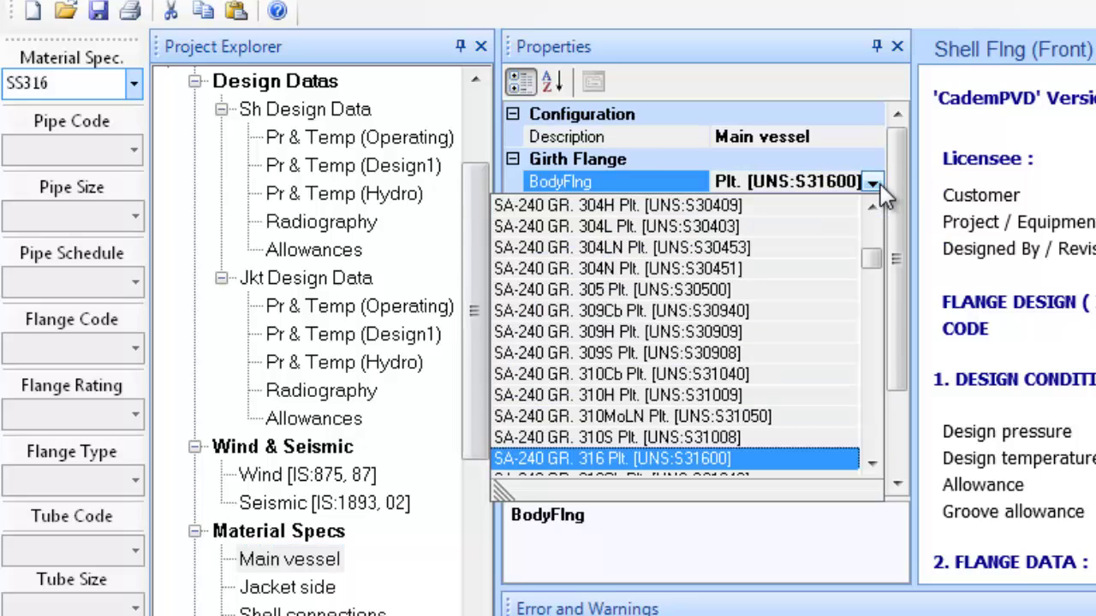
click(865, 236)
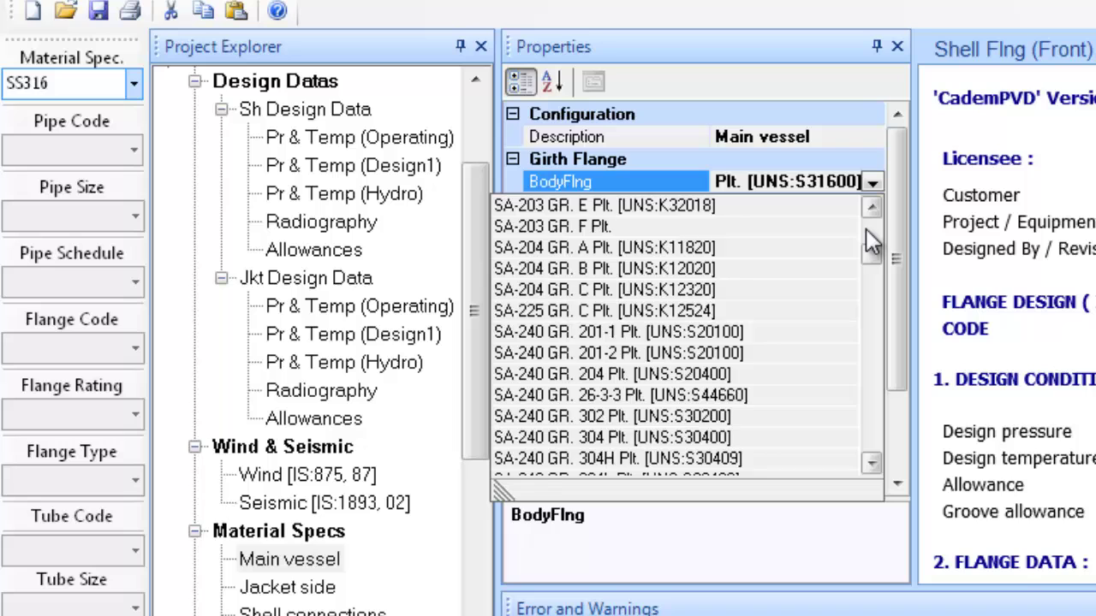
scroll(871, 224, up, 8)
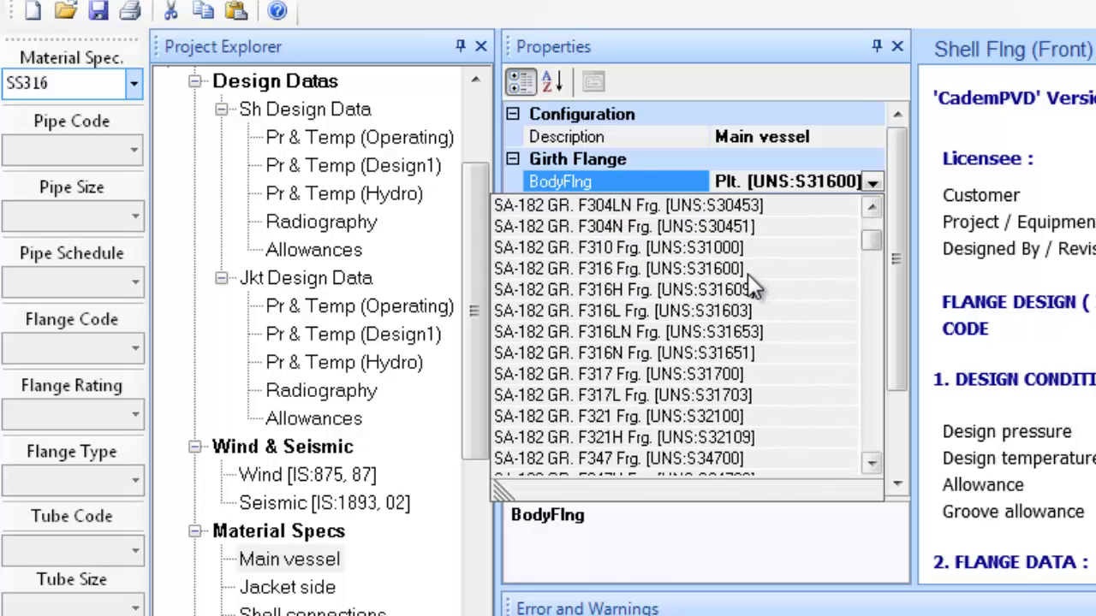
click(744, 269)
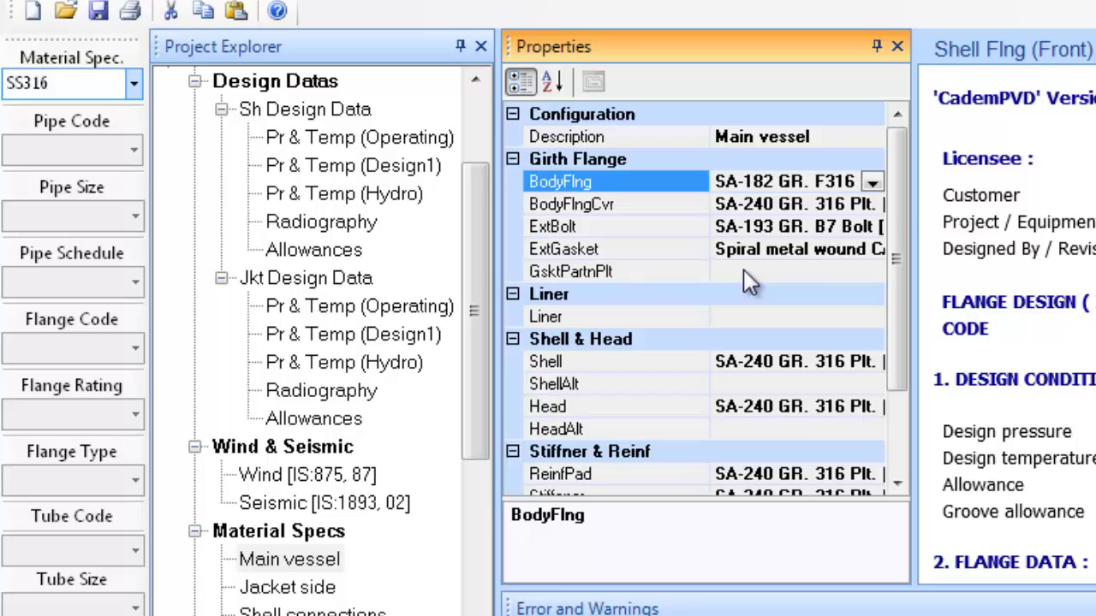
click(764, 182)
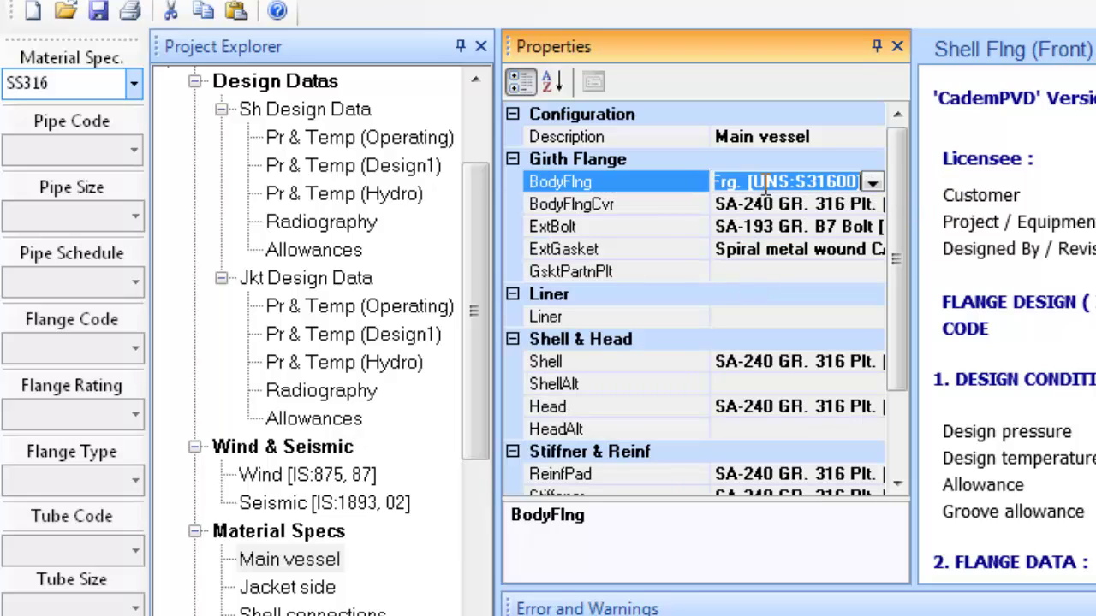
click(764, 205)
click(766, 206)
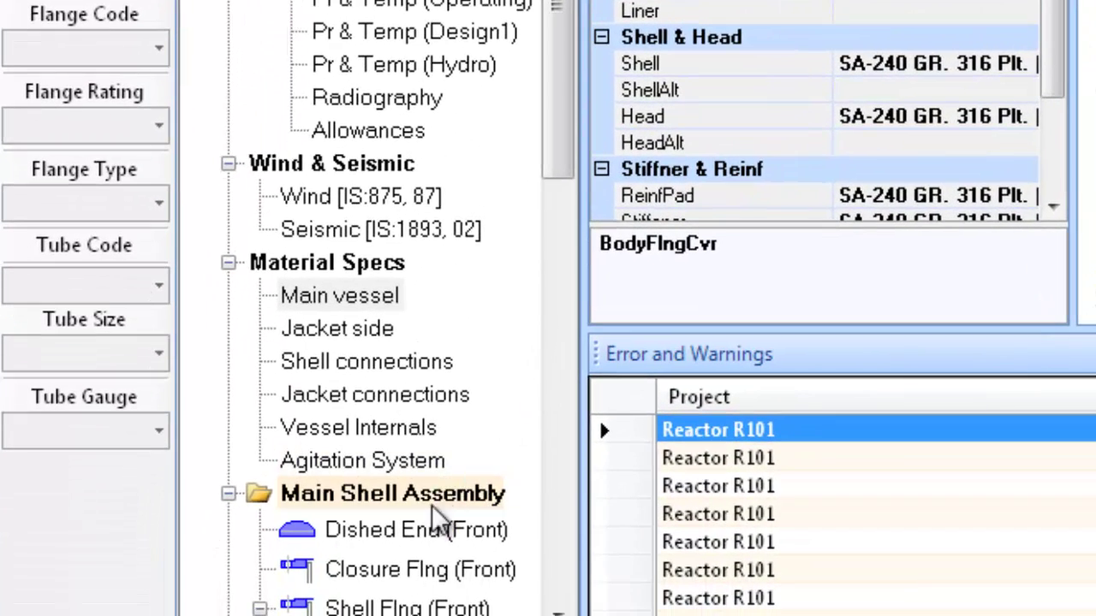
- Change the Closure Flng (Front) and Shell Flng (Front) flange types from Plate Ring to Fabricated WN
click(428, 572)
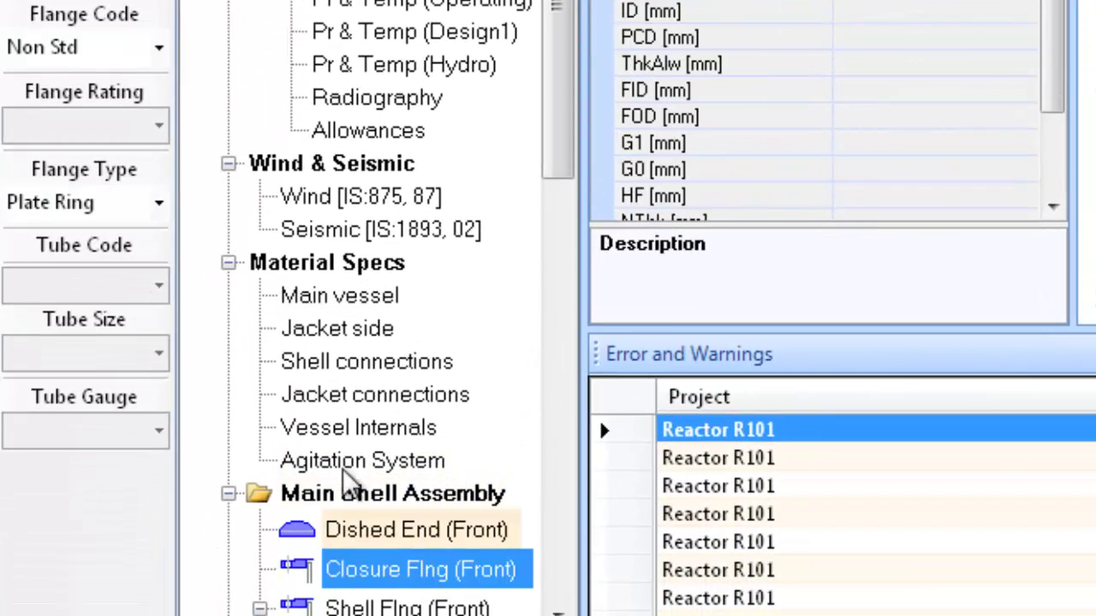
click(159, 205)
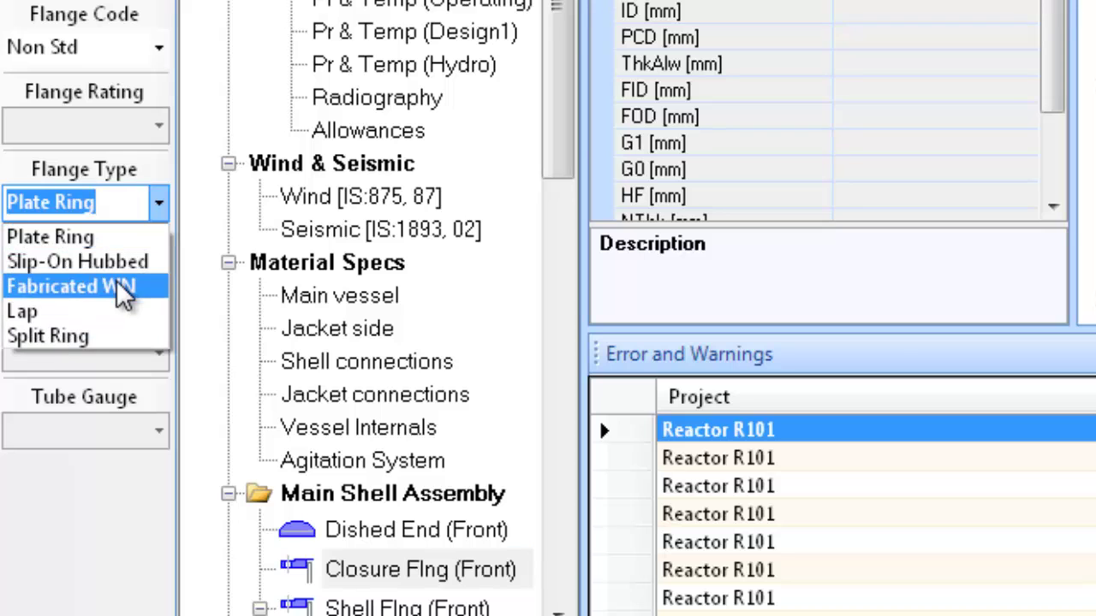
click(150, 283)
click(399, 571)
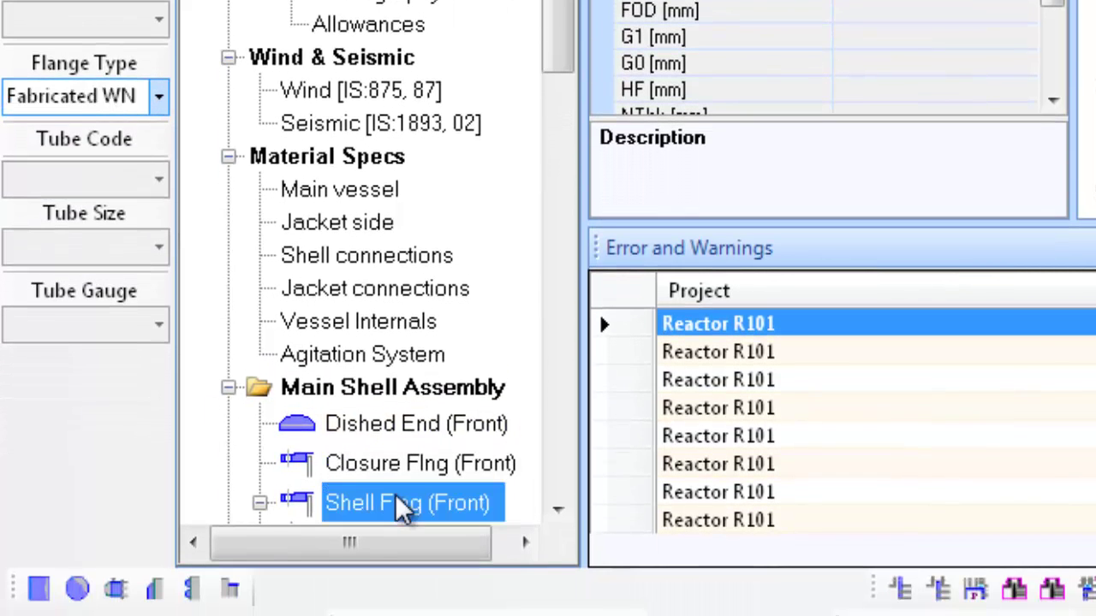
click(159, 97)
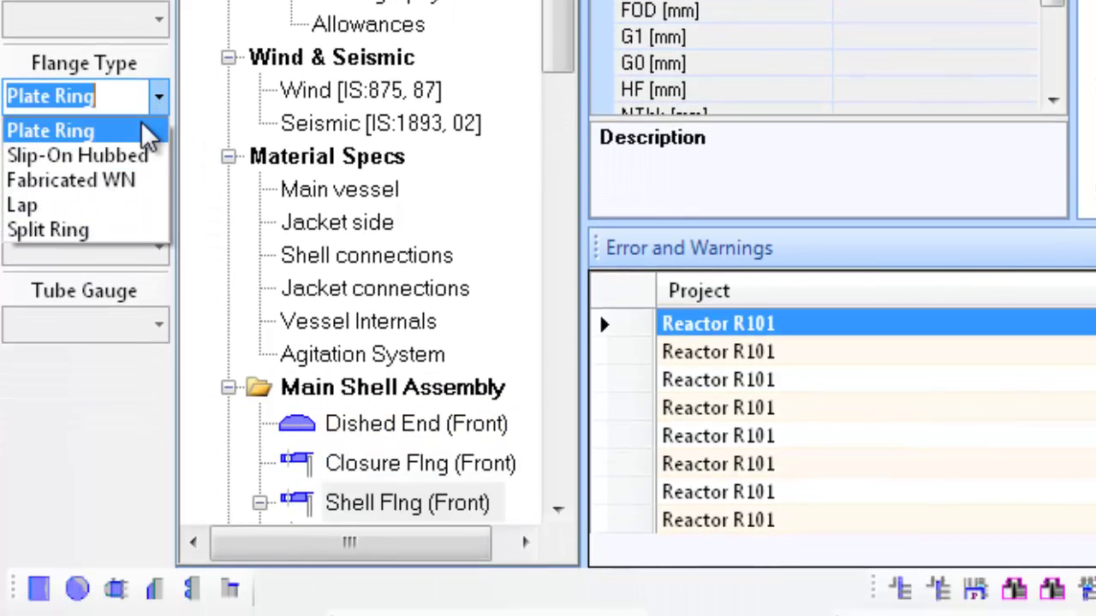
click(111, 180)
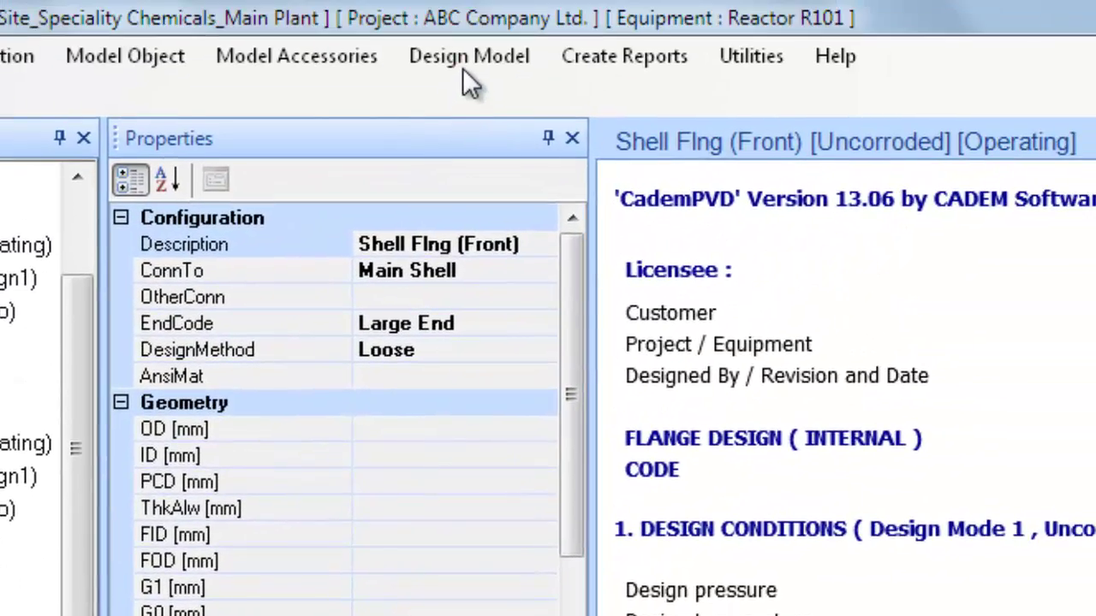
- Run the design for the whole equipment and generate code reports for Shell Flng (Front)
click(464, 63)
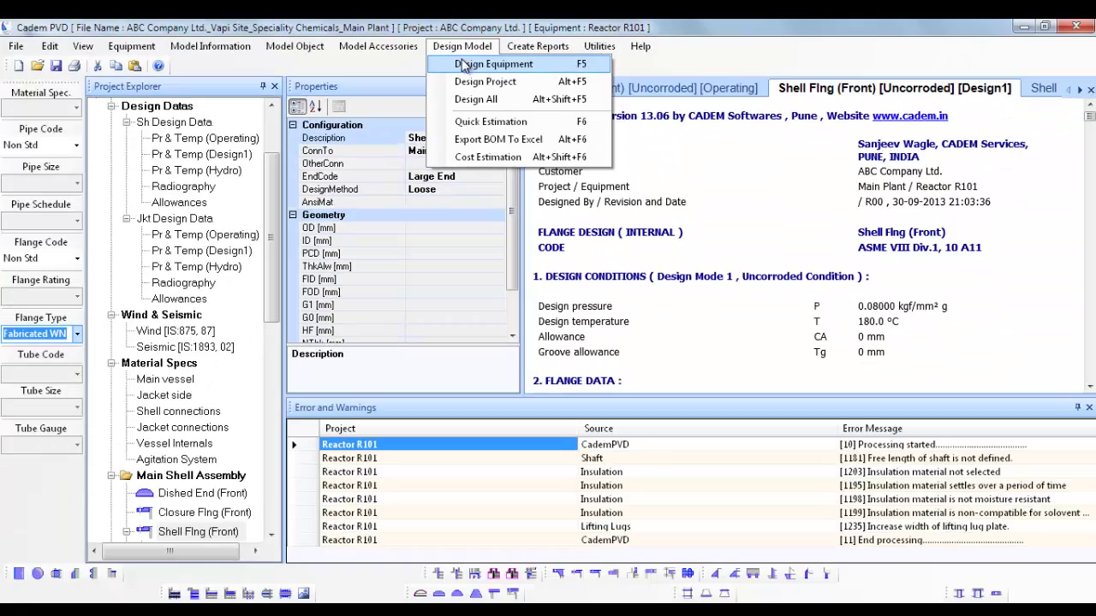
click(503, 91)
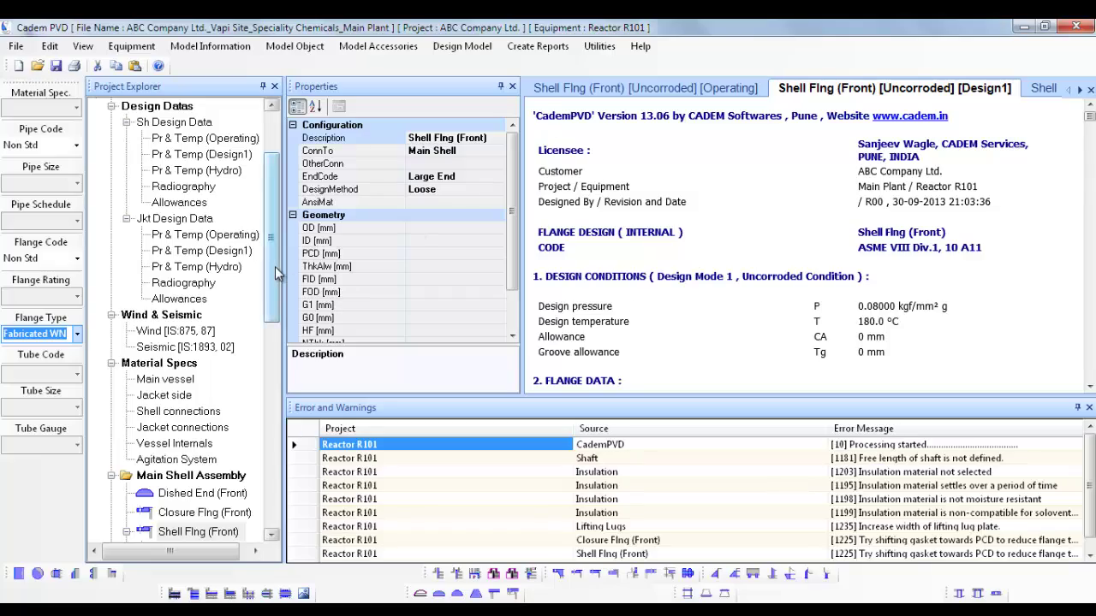
drag(275, 266, 274, 321)
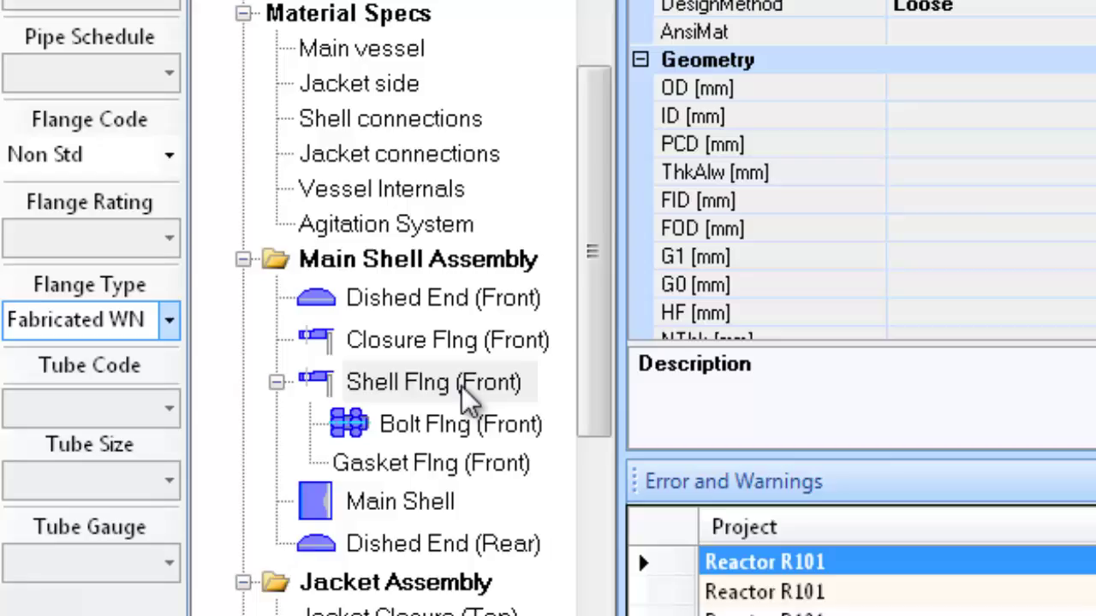
click(282, 368)
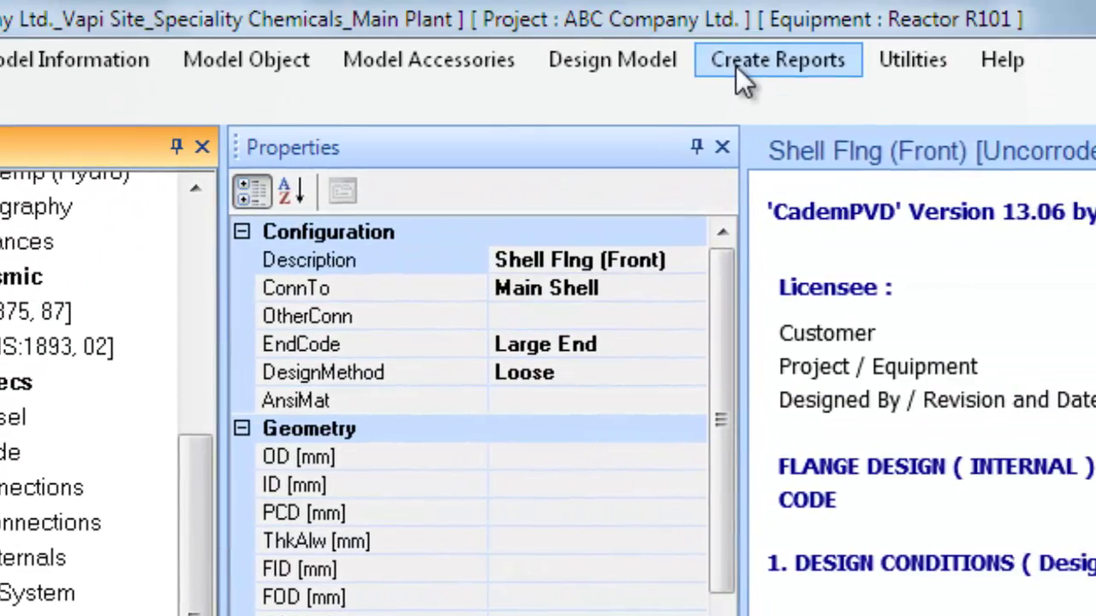
click(738, 62)
click(782, 97)
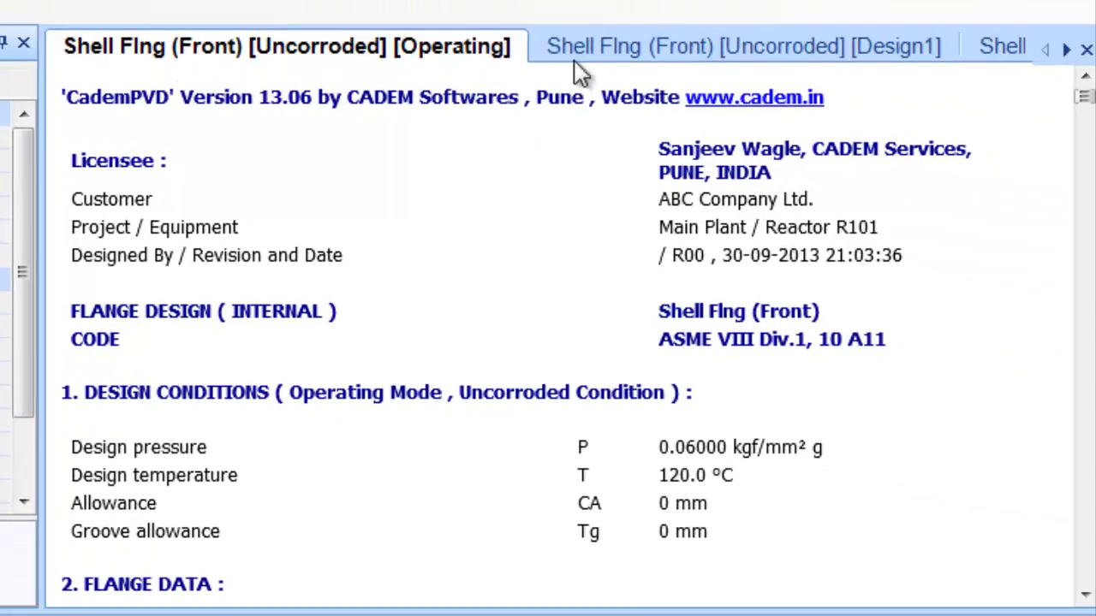
- Review the uncorroded Design1 report: 1600 mm ID hubbed SA-182 F316 forging, 118.8 mm thick
click(582, 64)
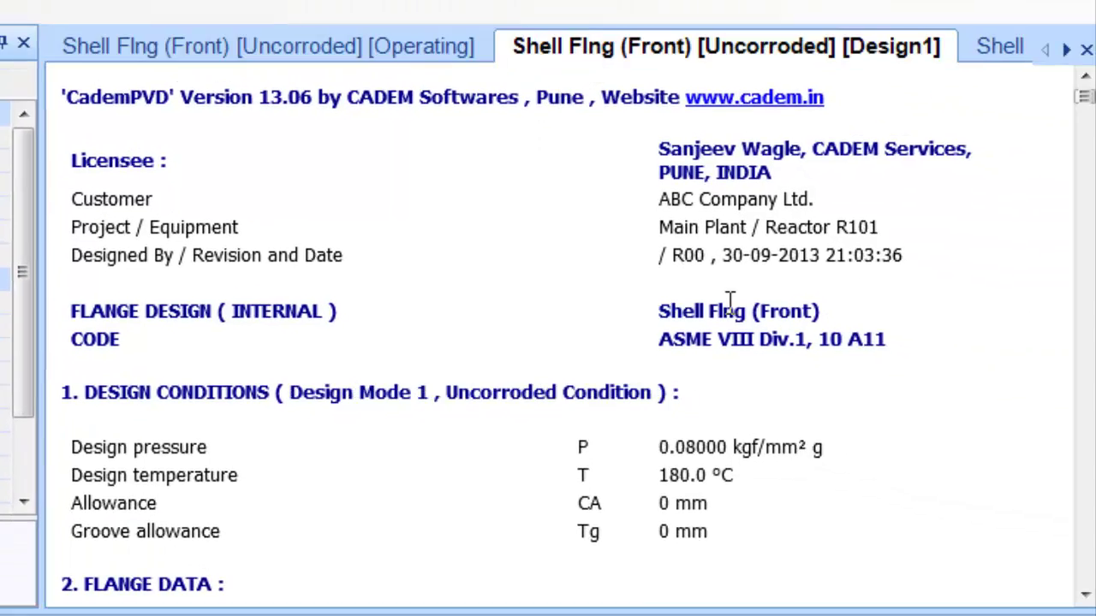
scroll(771, 420, down, 5)
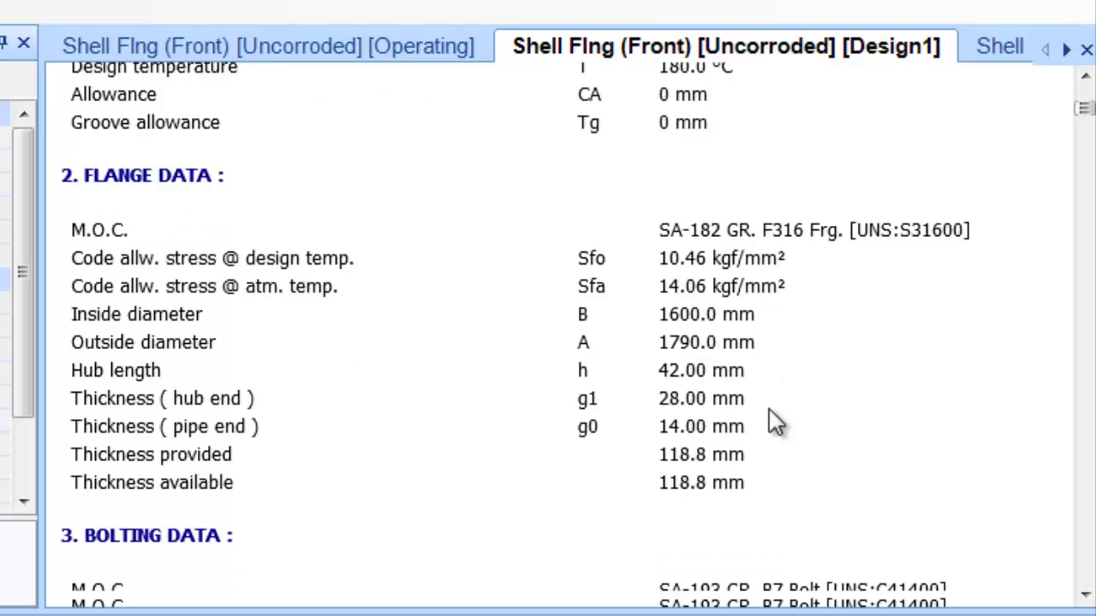
scroll(774, 421, down, 1)
scroll(775, 422, down, 2)
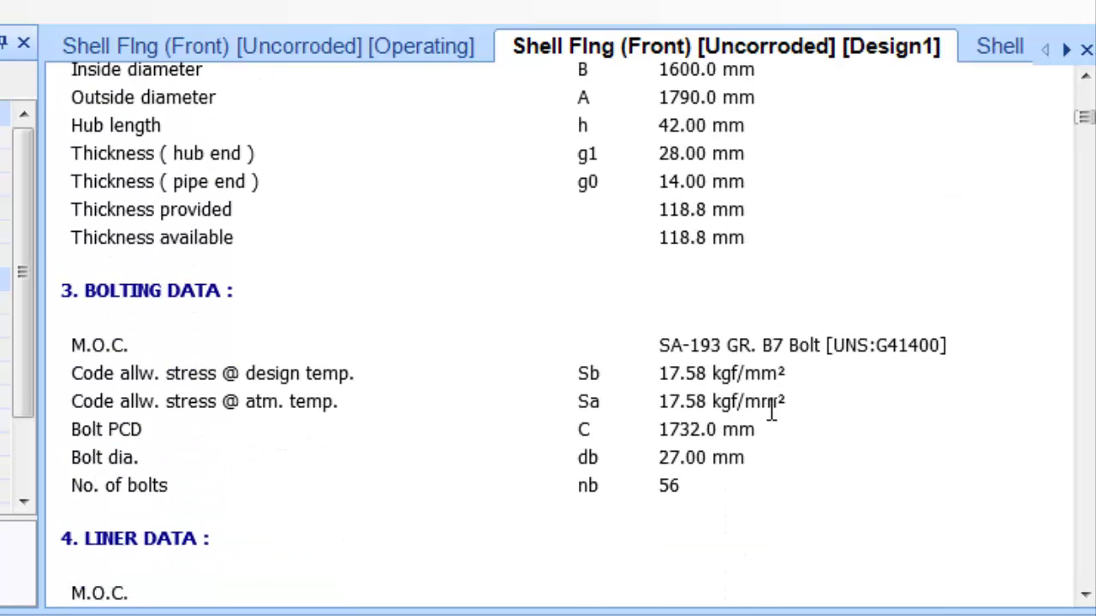
scroll(771, 413, down, 7)
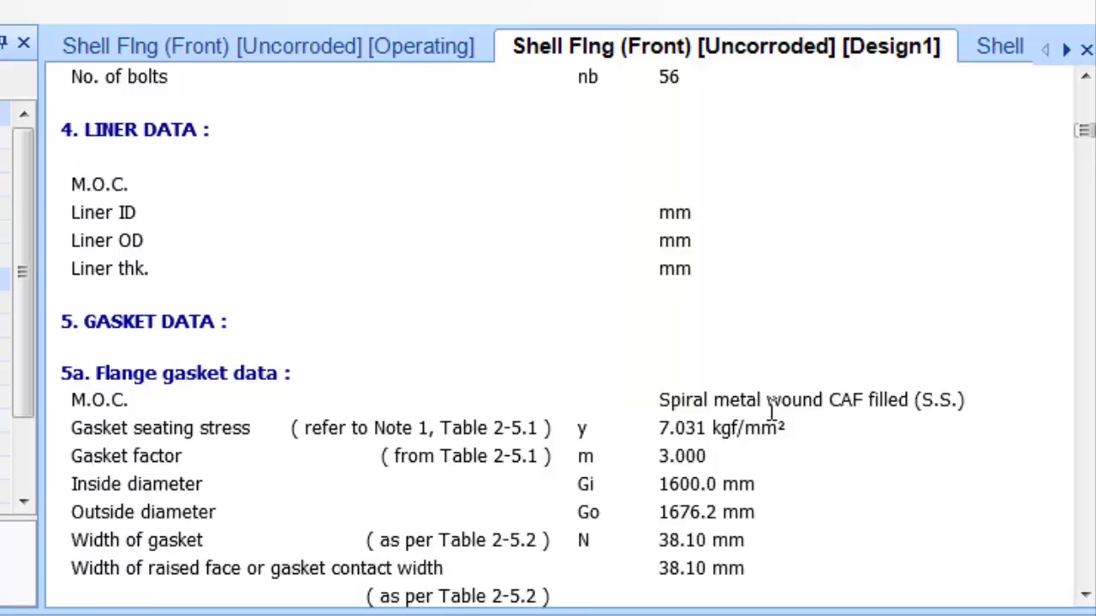
scroll(769, 419, down, 11)
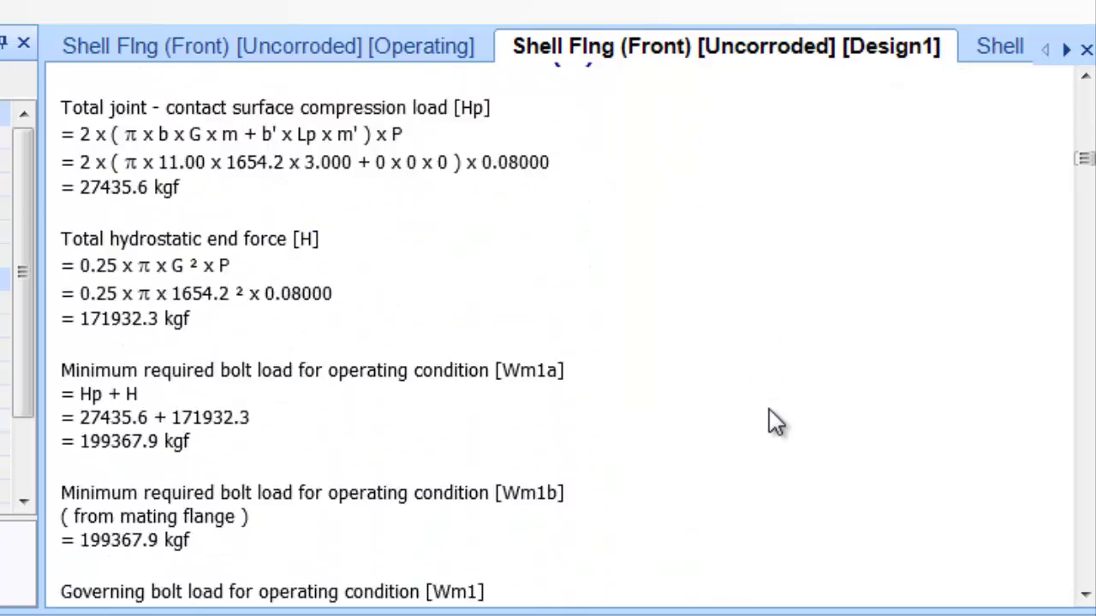
scroll(769, 419, down, 10)
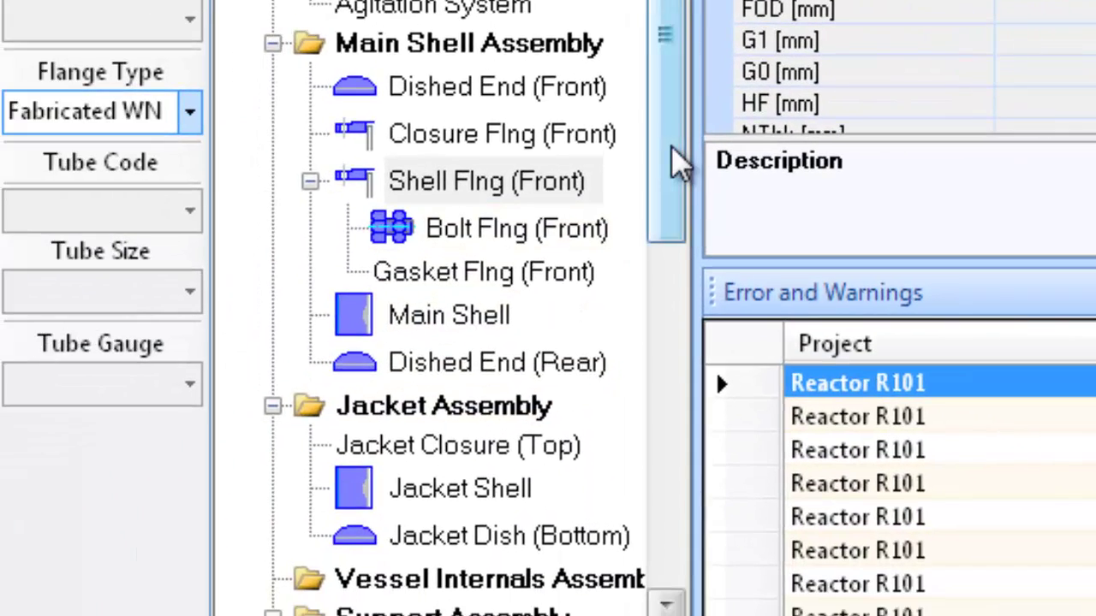
- Generate the code report for the agitator Shaft
drag(671, 144, 644, 447)
click(385, 530)
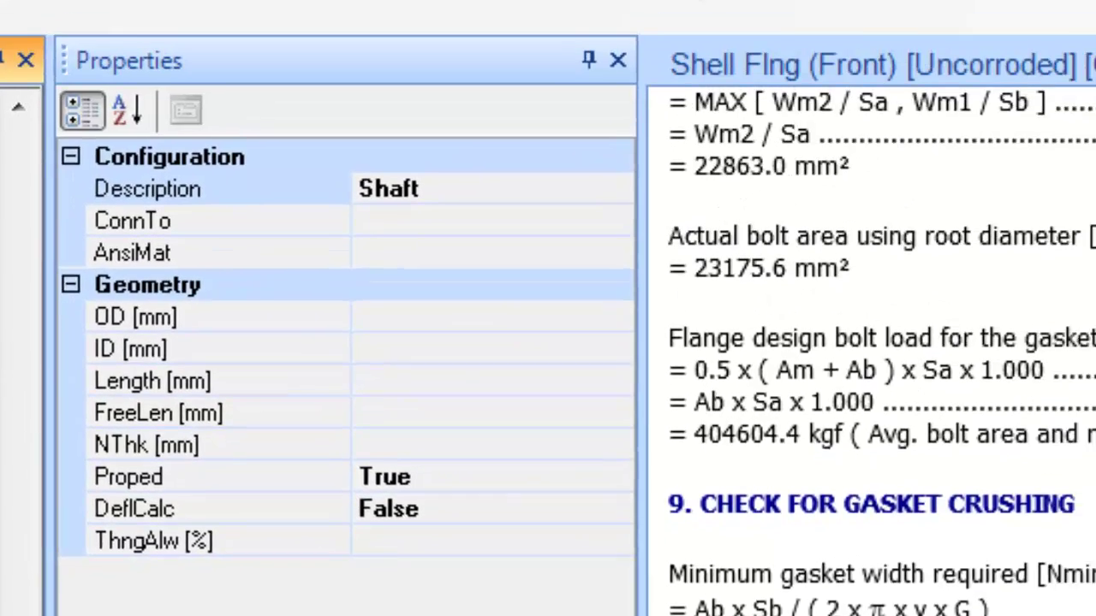
click(560, 71)
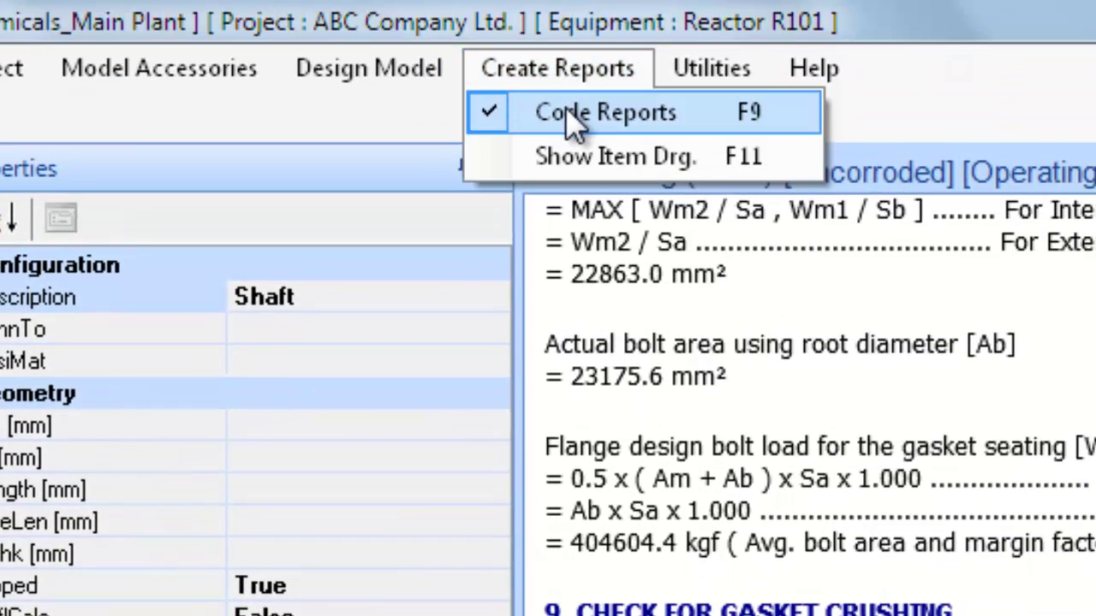
click(575, 122)
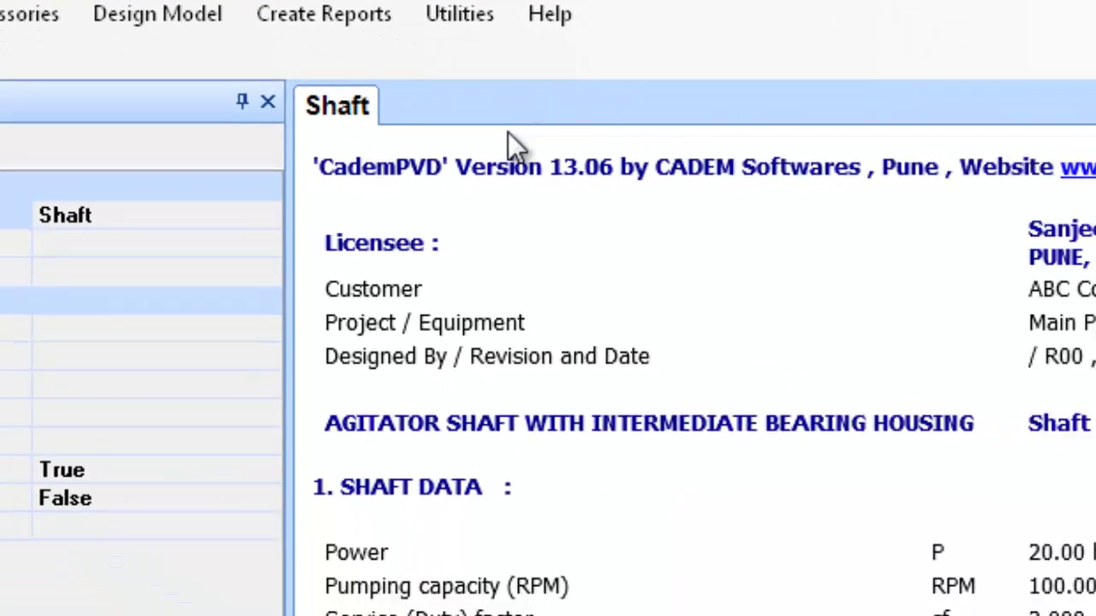
- Highlight the shaft's 101.0 mm OD, 20.00 hp power and 100.00 RPM values
scroll(1020, 542, down, 3)
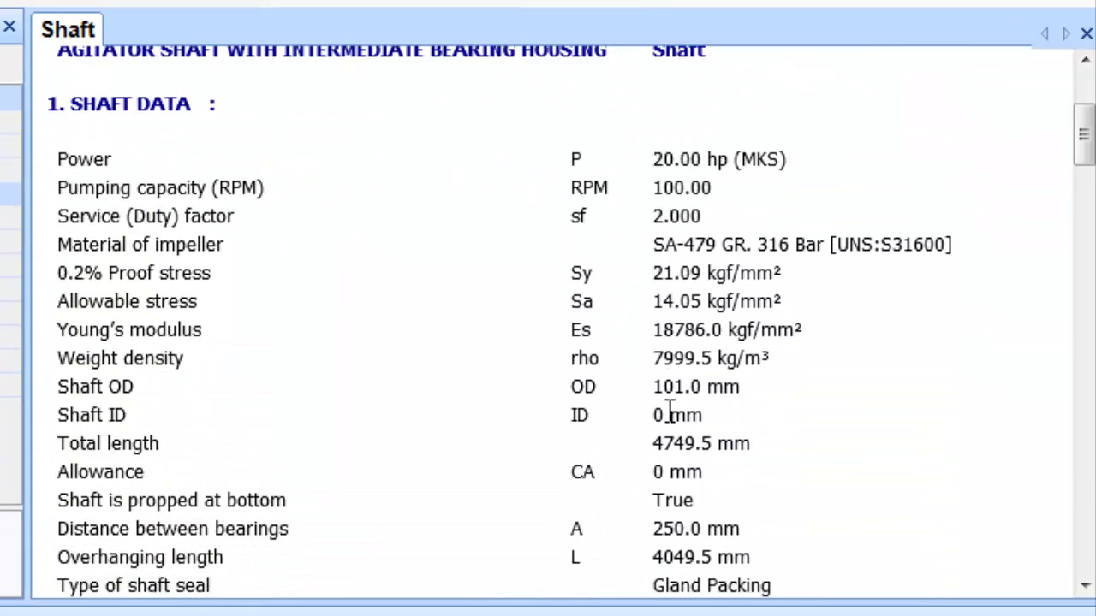
drag(647, 384, 723, 389)
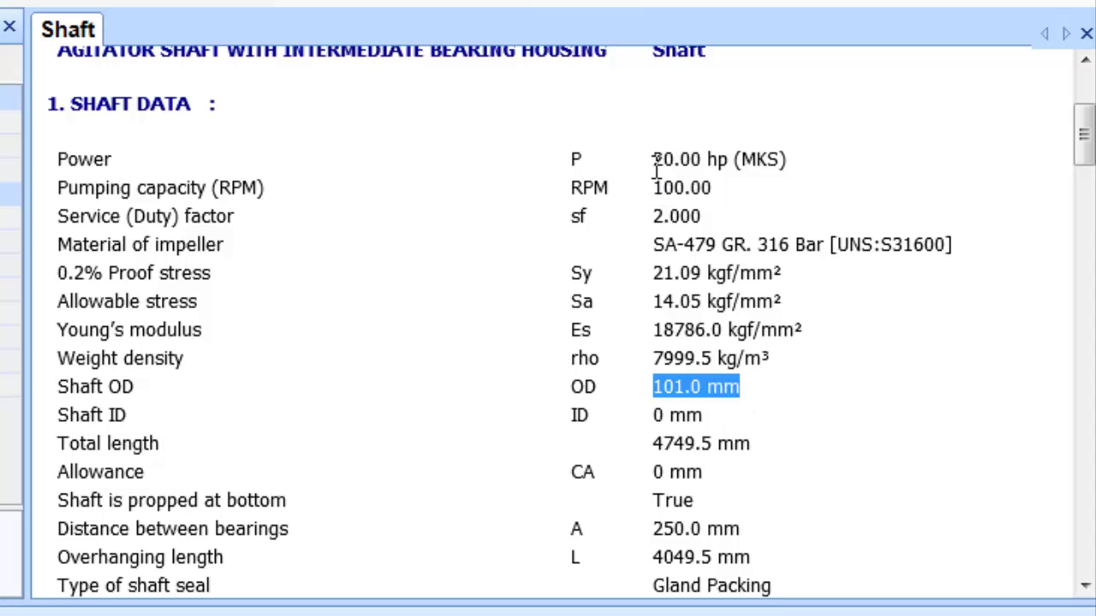
drag(655, 168, 775, 168)
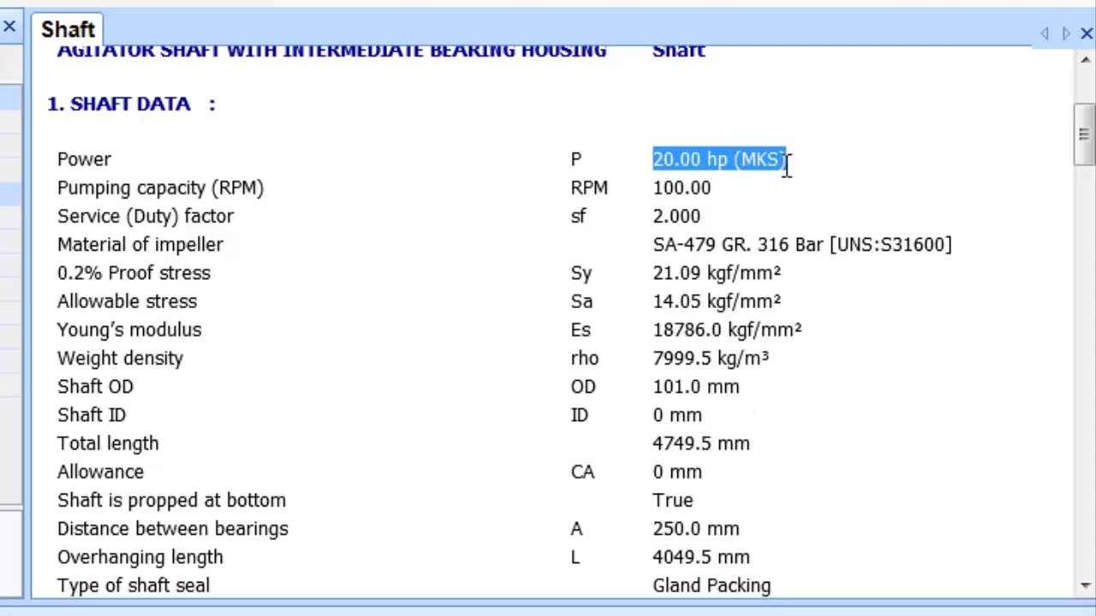
drag(657, 189, 710, 193)
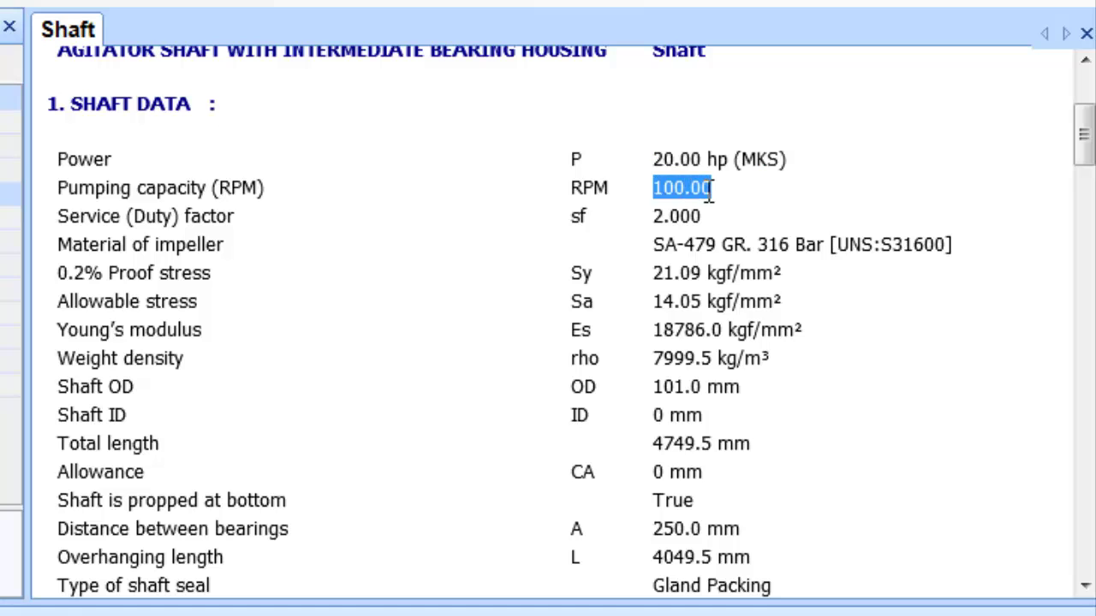
click(702, 295)
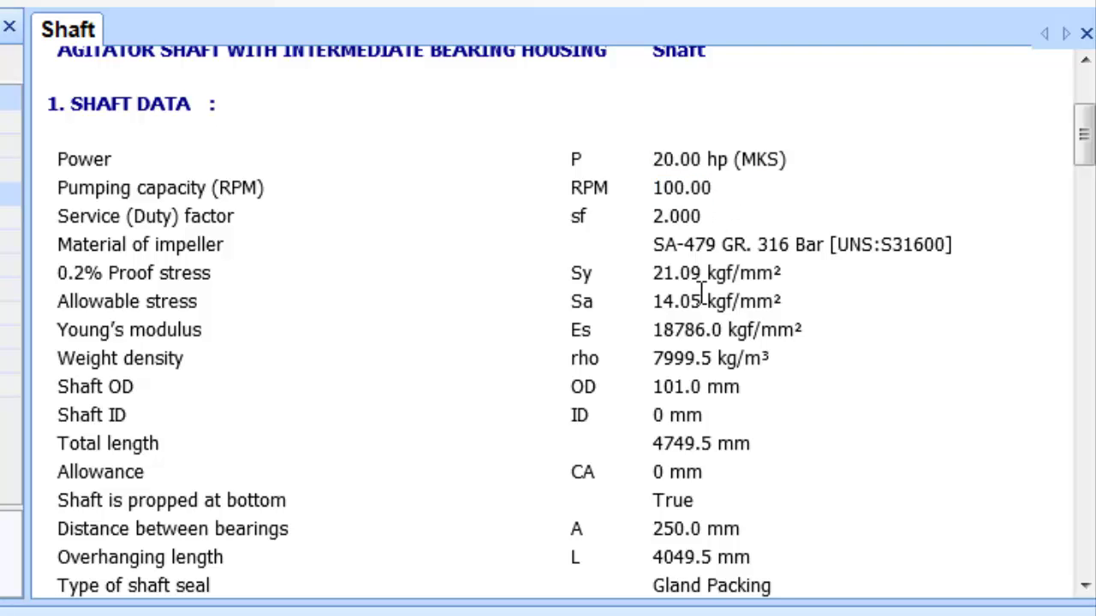
scroll(702, 295, down, 5)
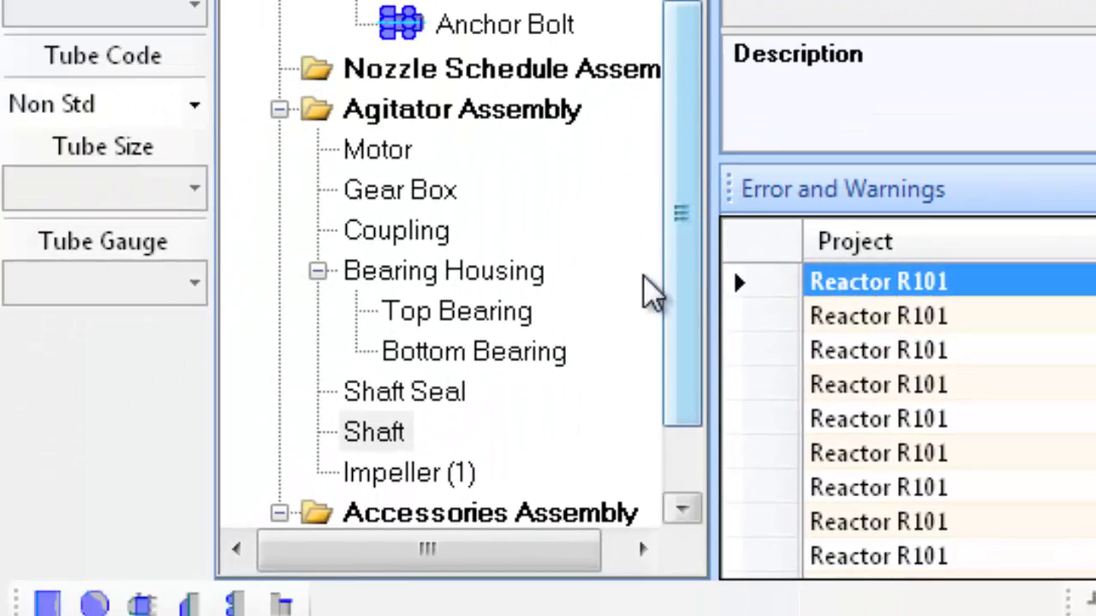
- Generate and review the Top Bearing code report for the SKF 30216 taper roller bearing
click(445, 312)
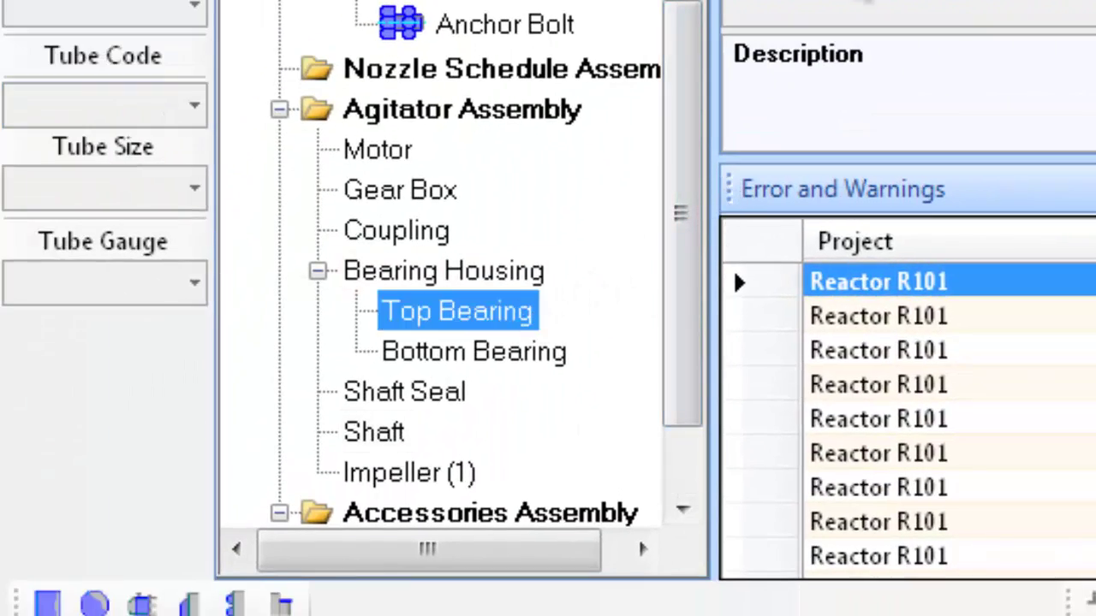
click(749, 93)
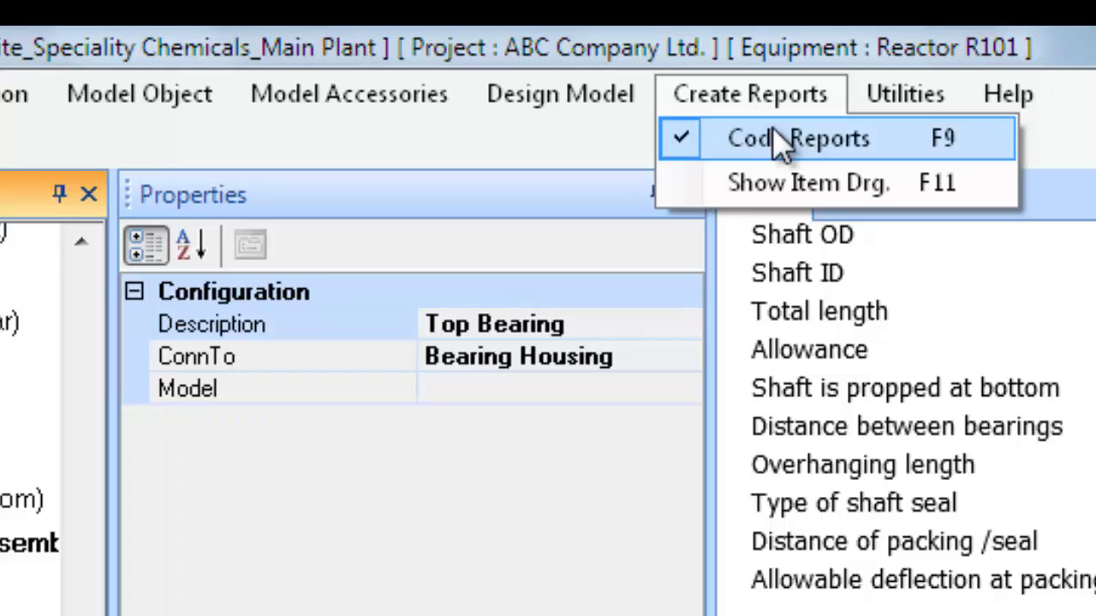
click(782, 139)
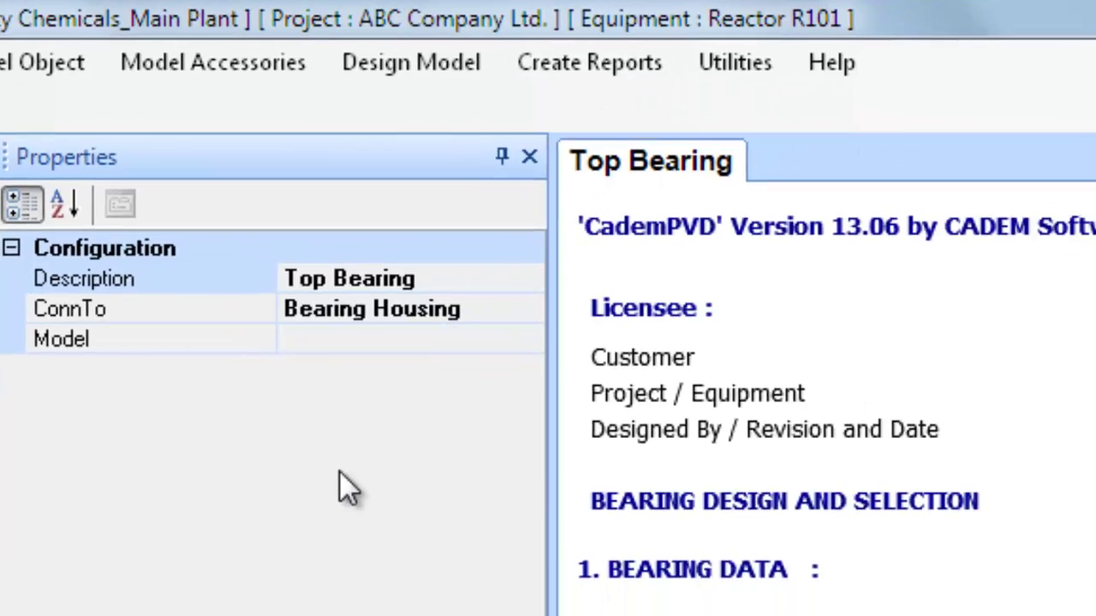
scroll(552, 376, down, 10)
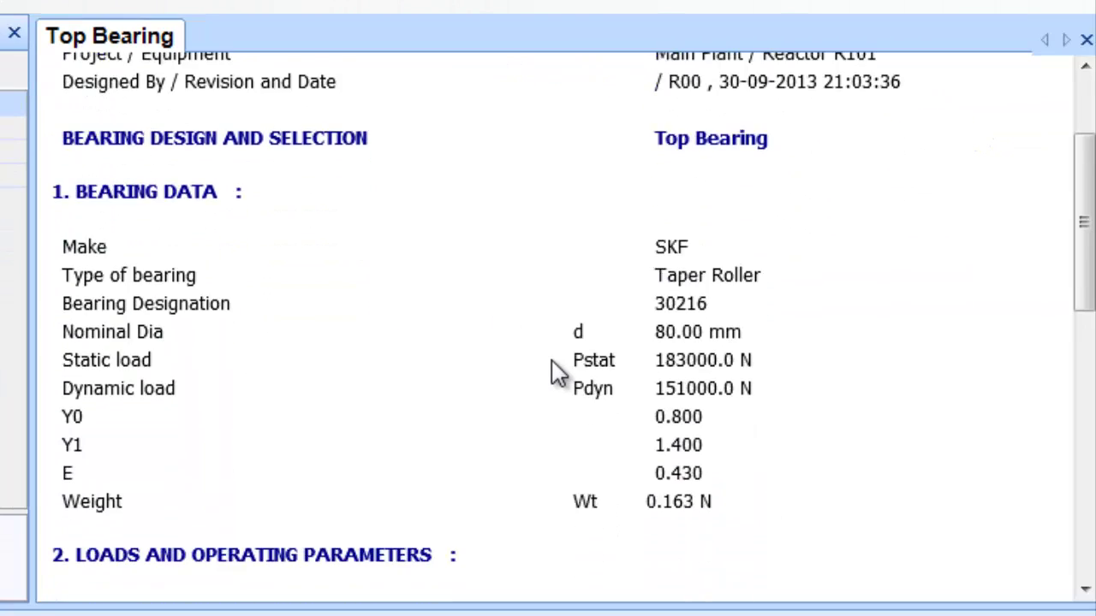
scroll(552, 375, down, 4)
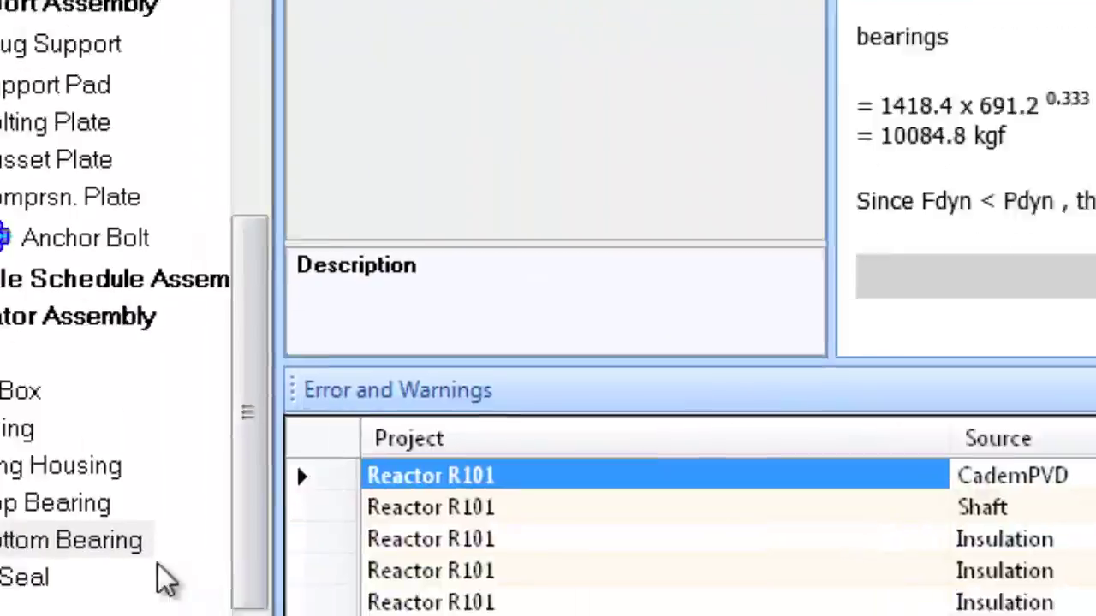
- Generate and review the Bottom Bearing code report, showing the SKF 30217 bearing is safe
click(129, 541)
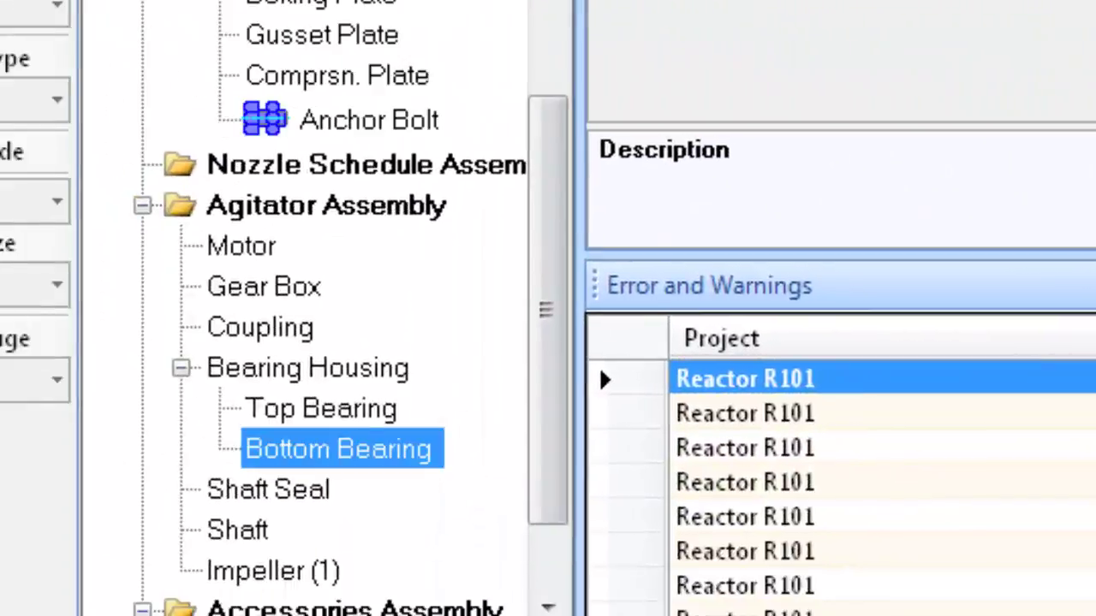
click(692, 32)
click(705, 78)
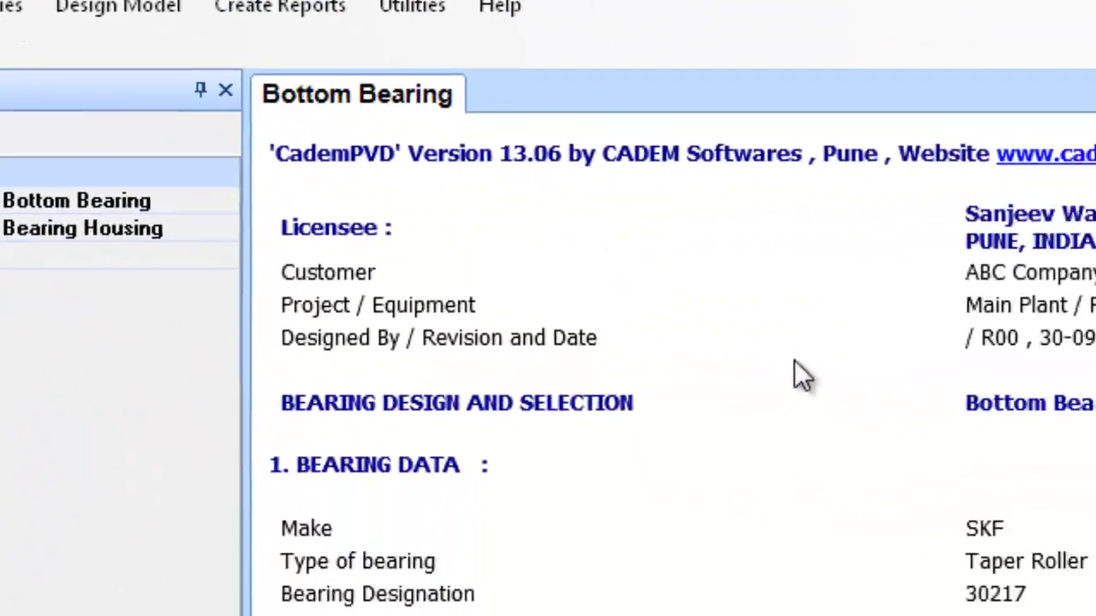
scroll(511, 282, down, 6)
scroll(511, 282, down, 6)
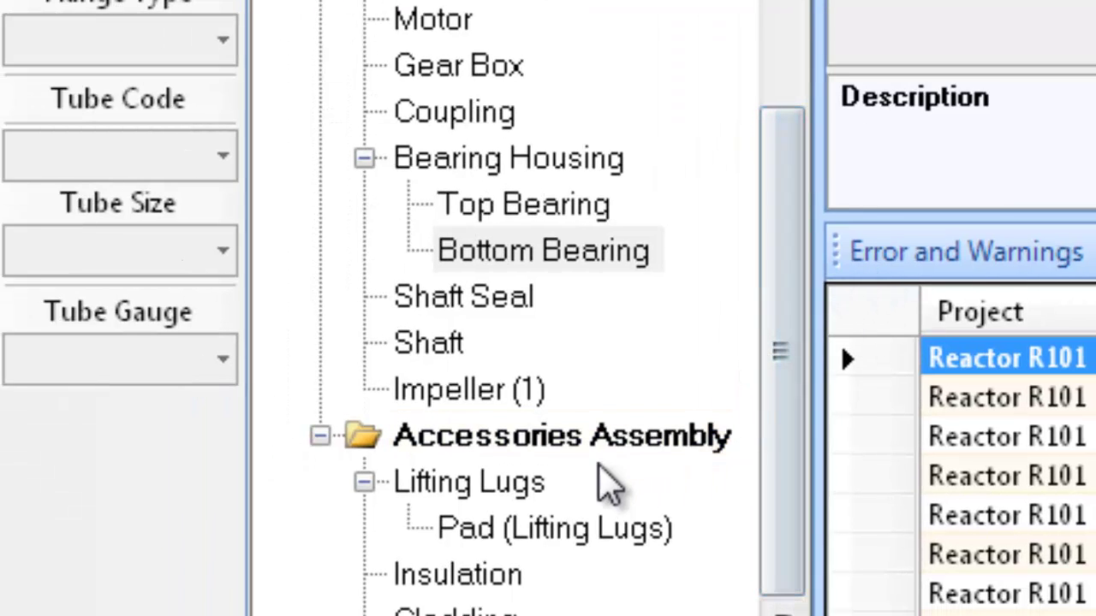
- Generate and scroll through the Lifting Lugs code report
click(535, 484)
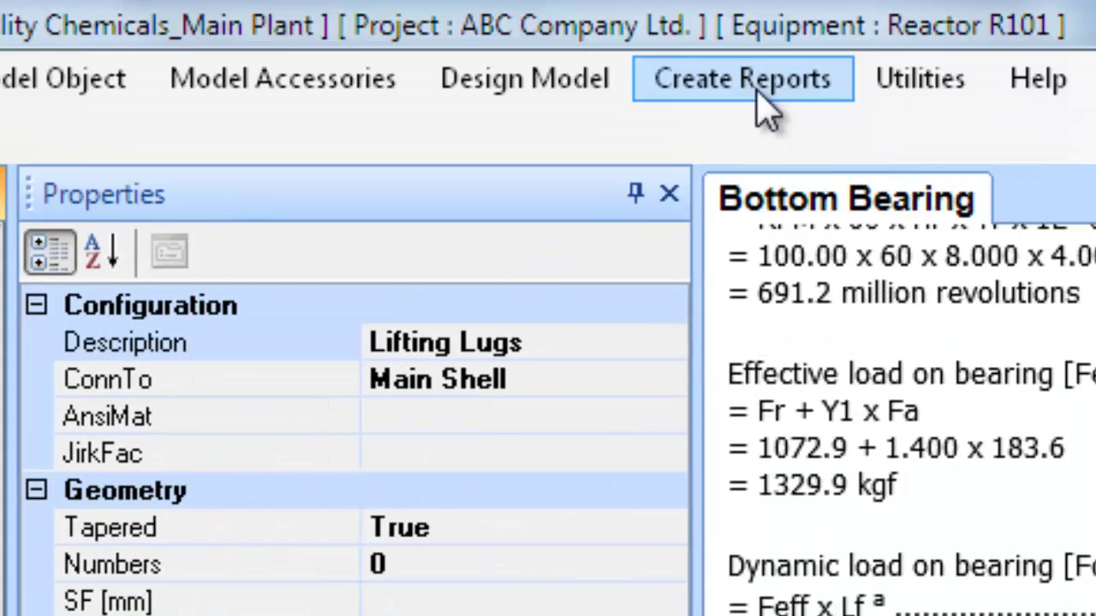
click(755, 92)
click(776, 130)
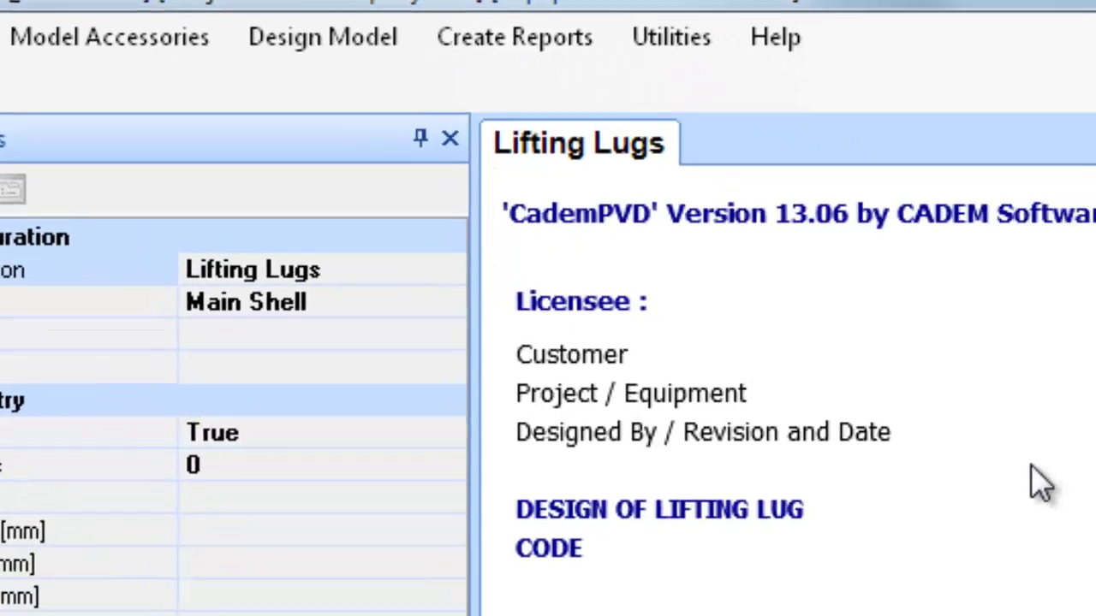
scroll(599, 330, down, 4)
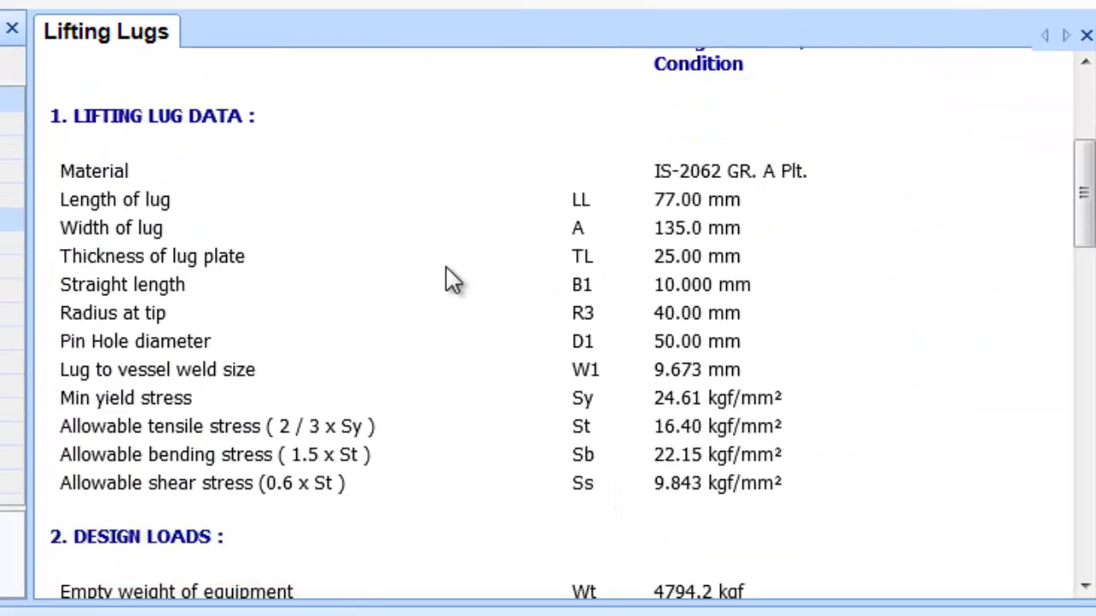
scroll(452, 280, down, 2)
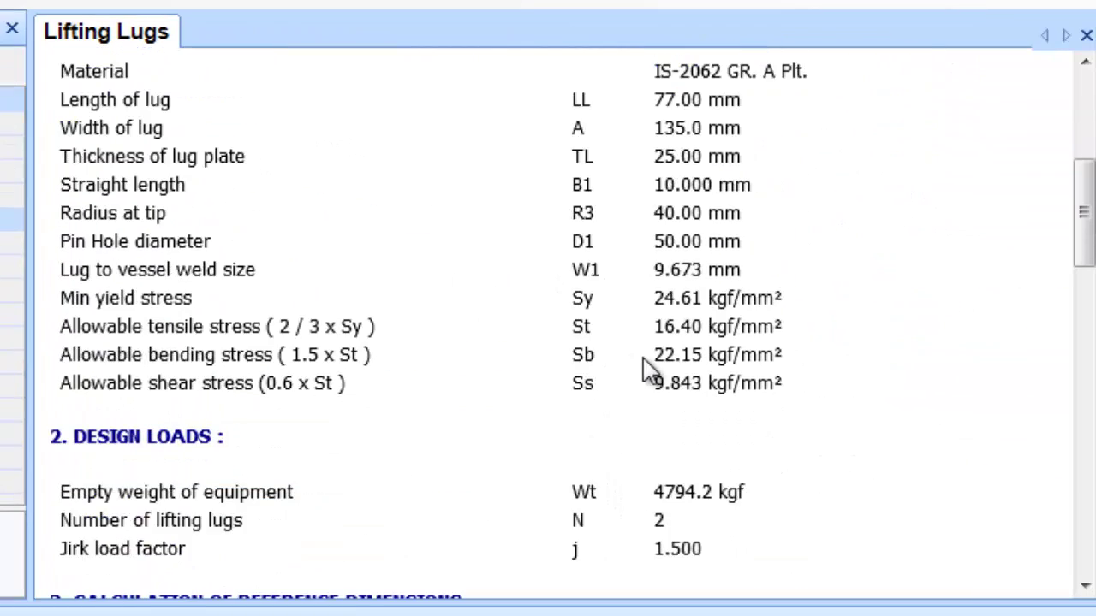
scroll(649, 368, down, 12)
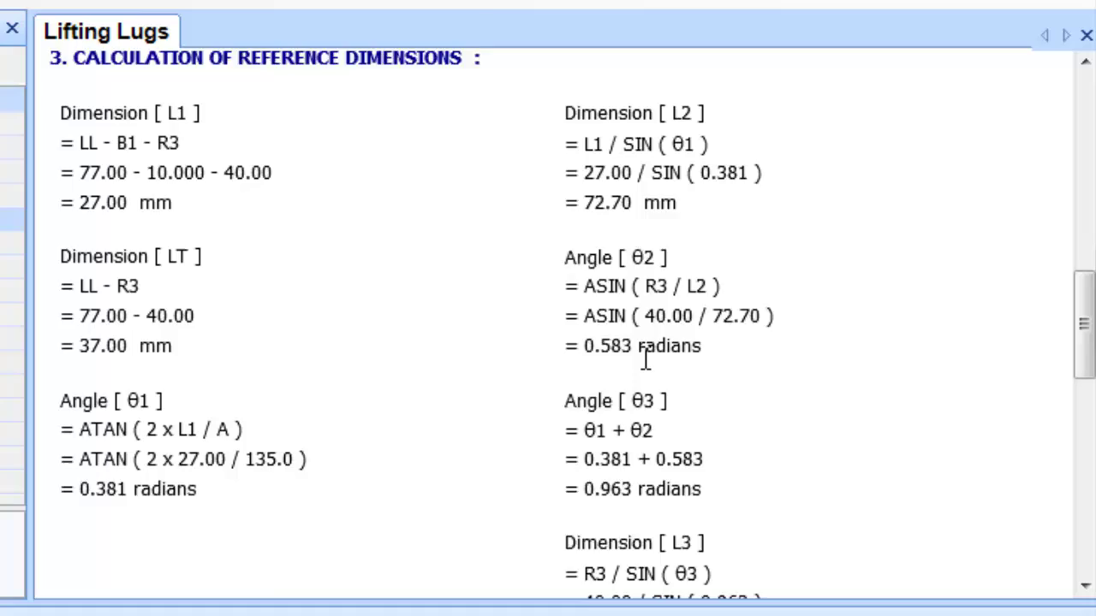
scroll(645, 356, down, 13)
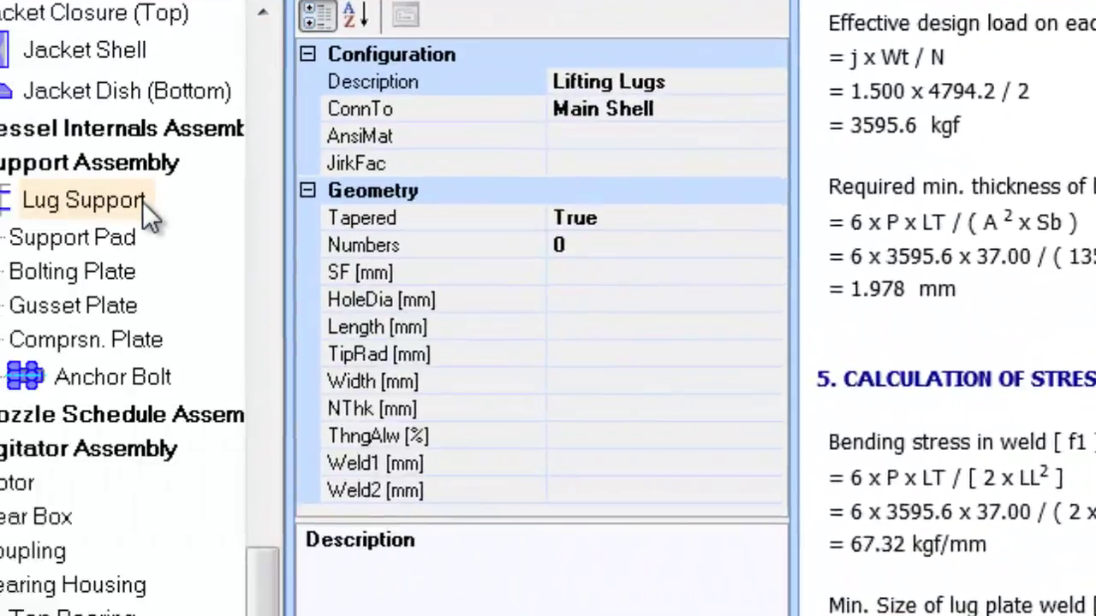
- Generate the Lug Support reports and review the operating check: bolts sufficient, 13.04 mm base plate
click(142, 200)
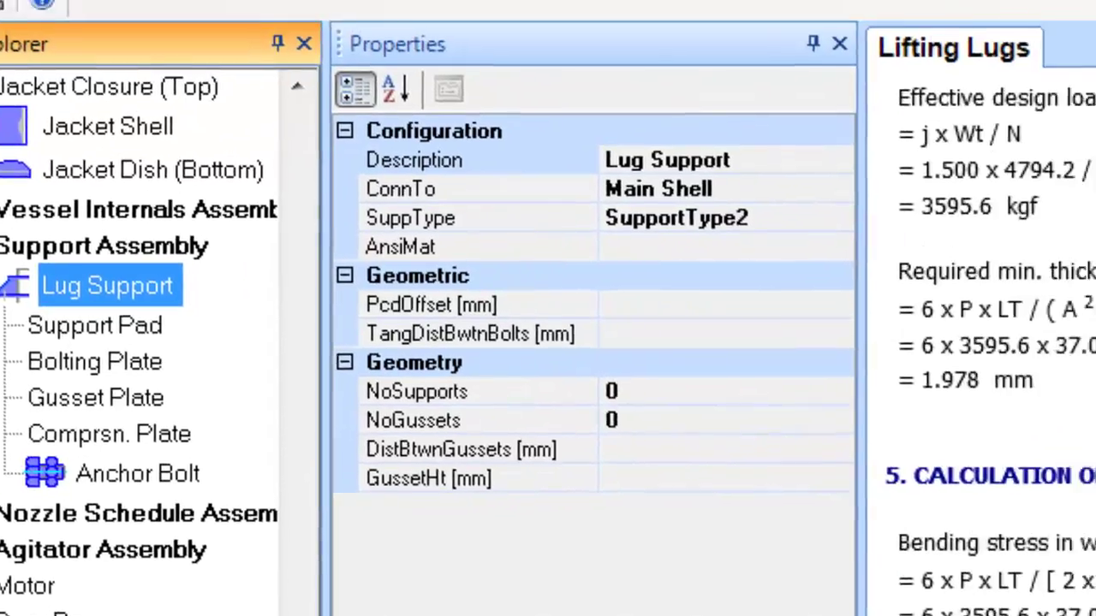
click(601, 64)
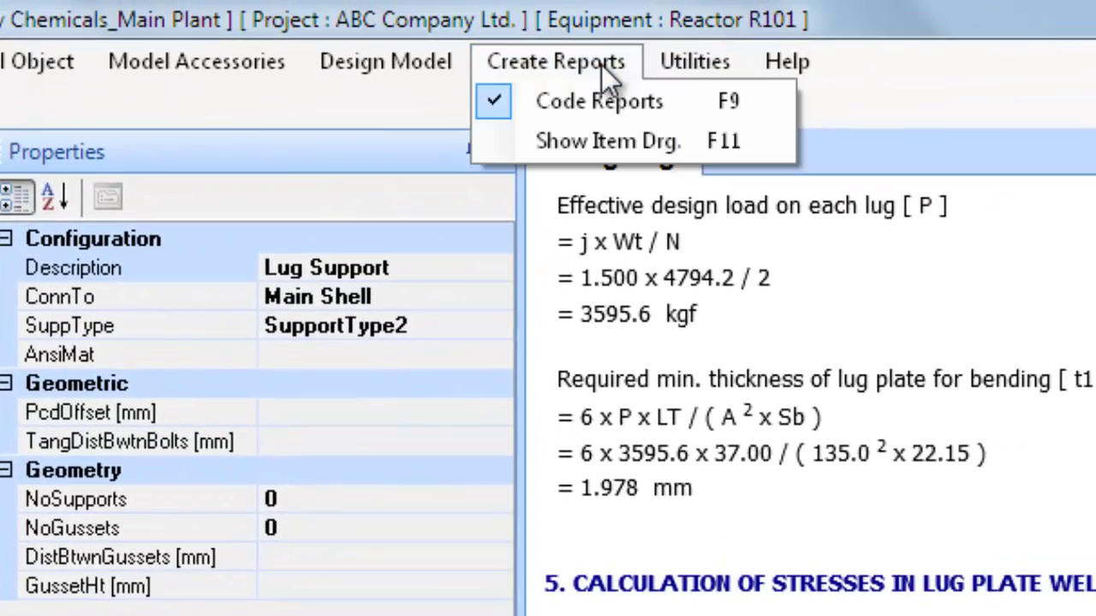
click(610, 90)
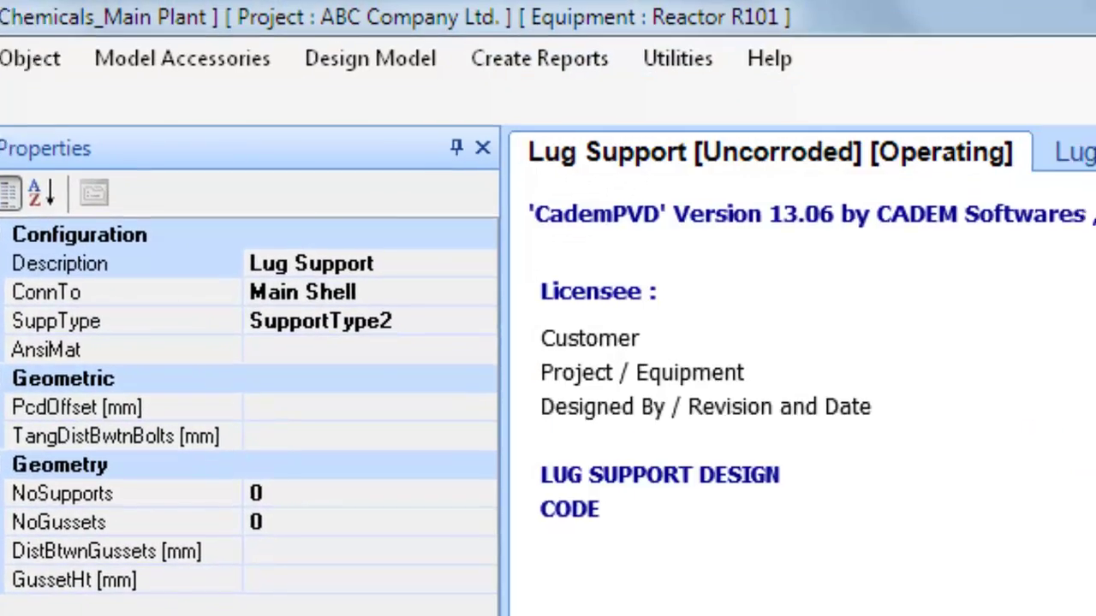
scroll(1057, 471, down, 14)
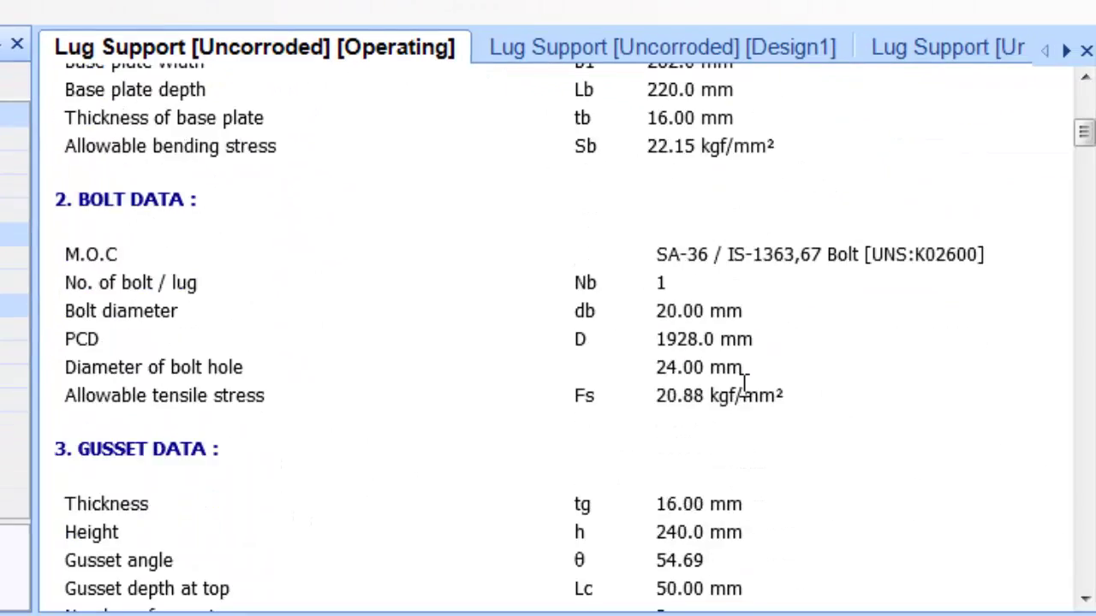
scroll(751, 411, down, 5)
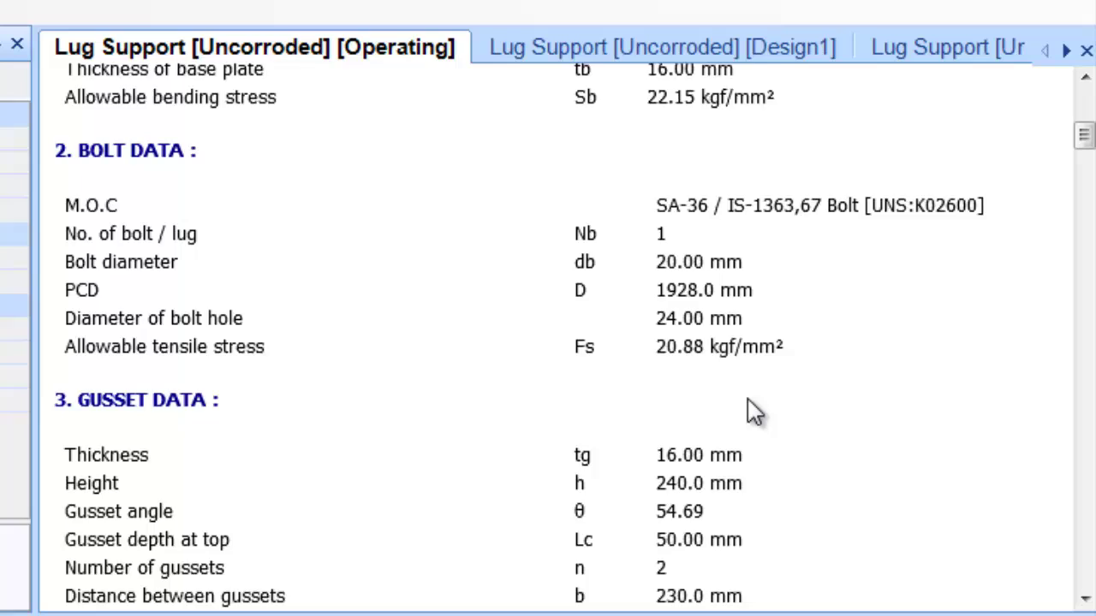
scroll(751, 411, down, 6)
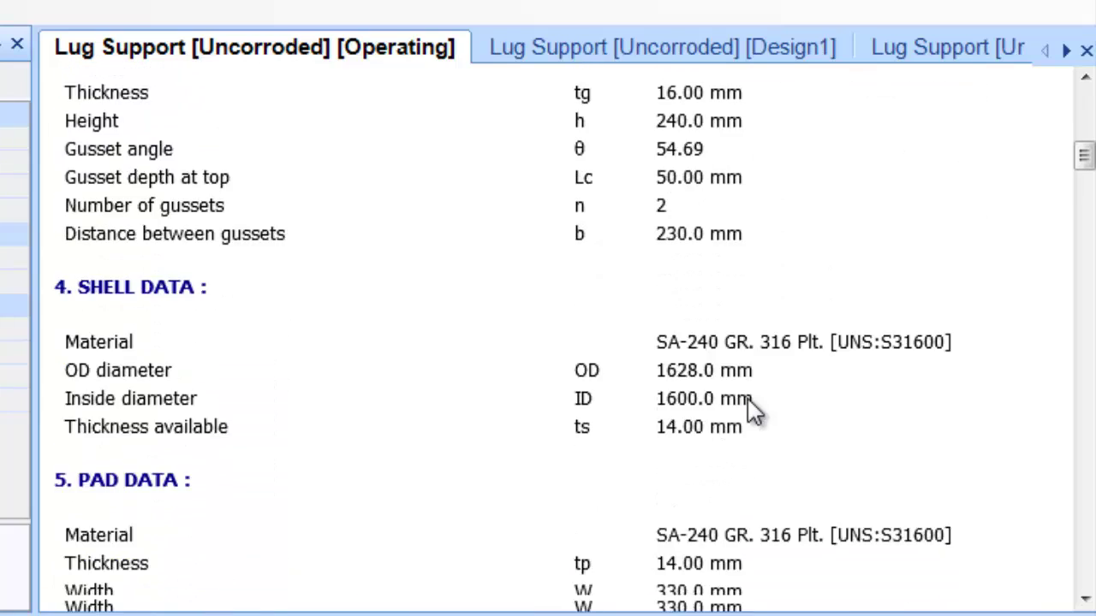
scroll(751, 411, down, 6)
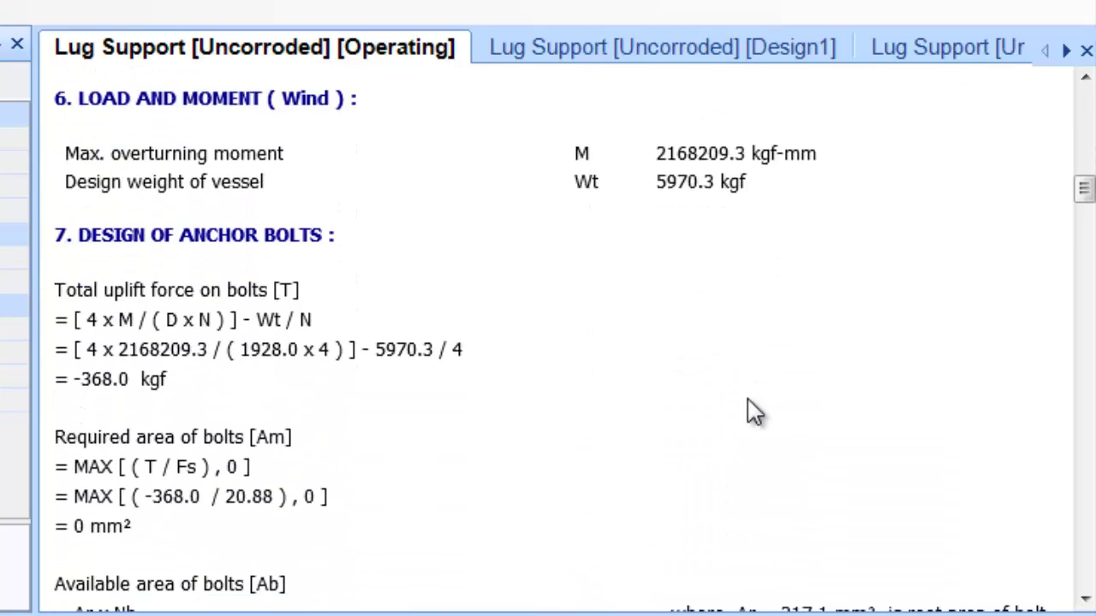
scroll(751, 411, down, 6)
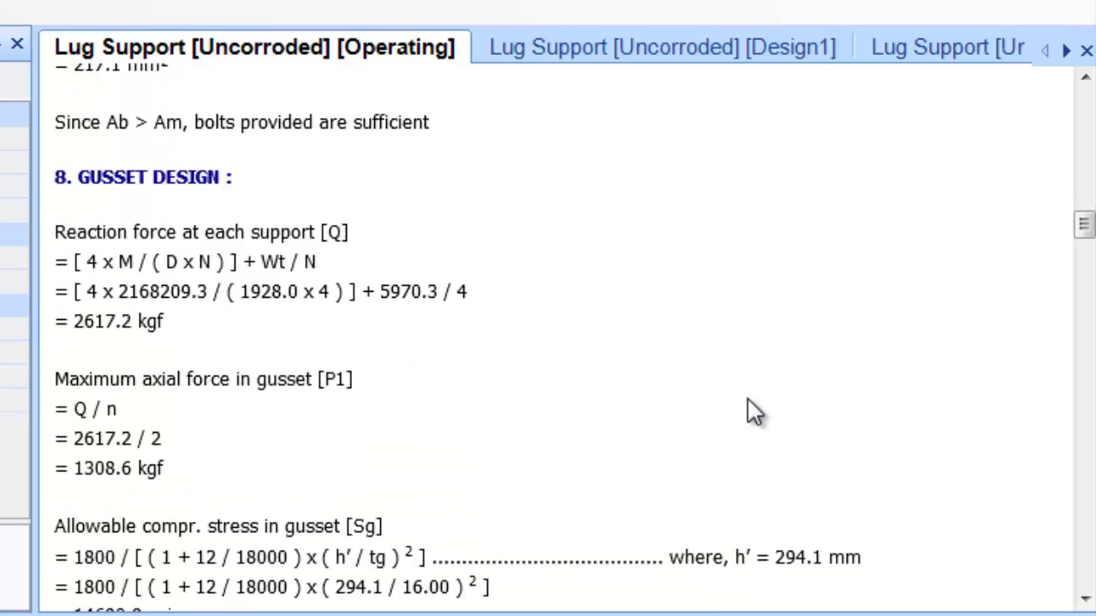
scroll(750, 411, down, 6)
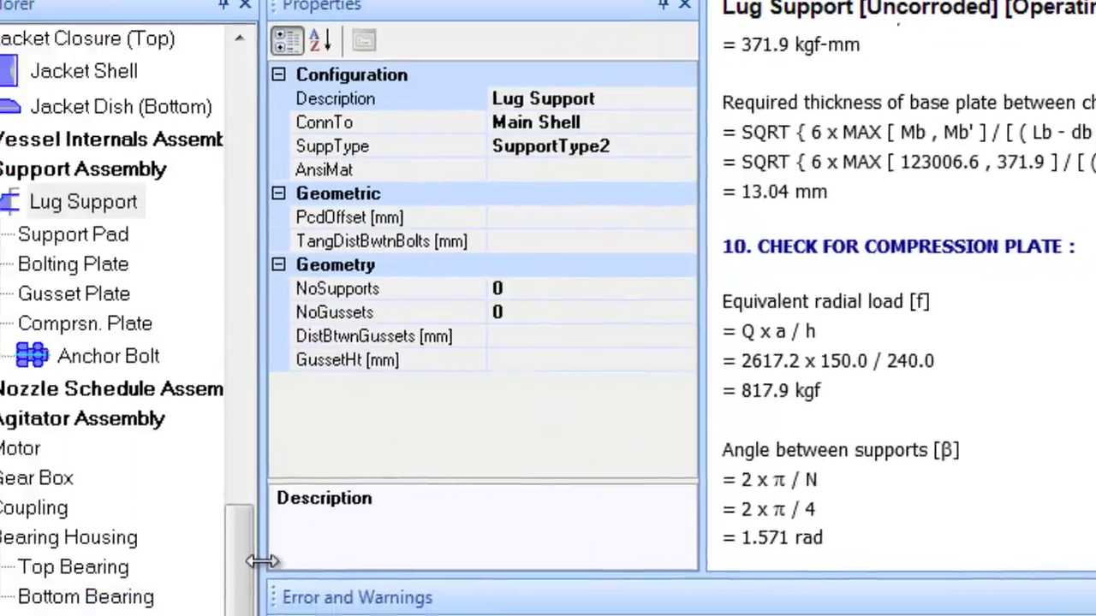
drag(0, 615, 0, 178)
- Generate code reports for the whole Reactor R101 and open its uncorroded Design1 report
scroll(456, 124, up, 1)
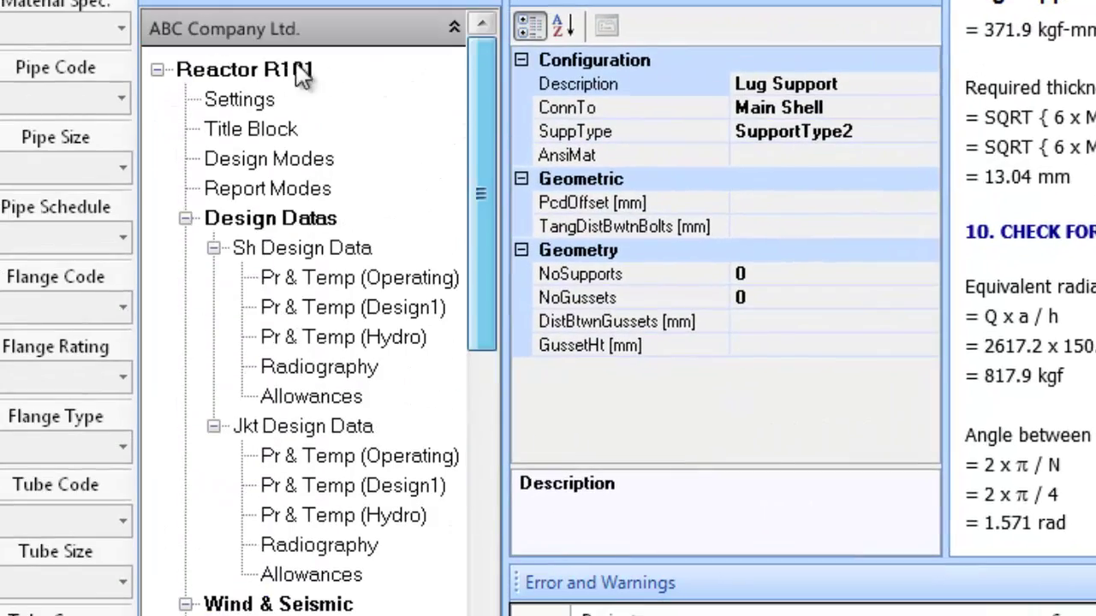
click(253, 74)
click(1033, 0)
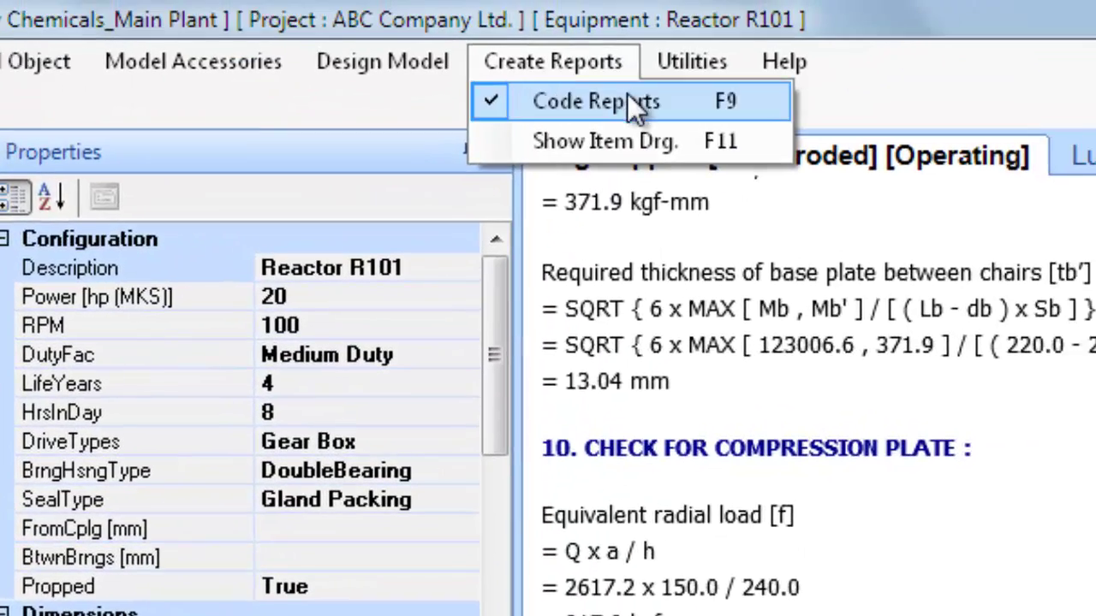
click(725, 59)
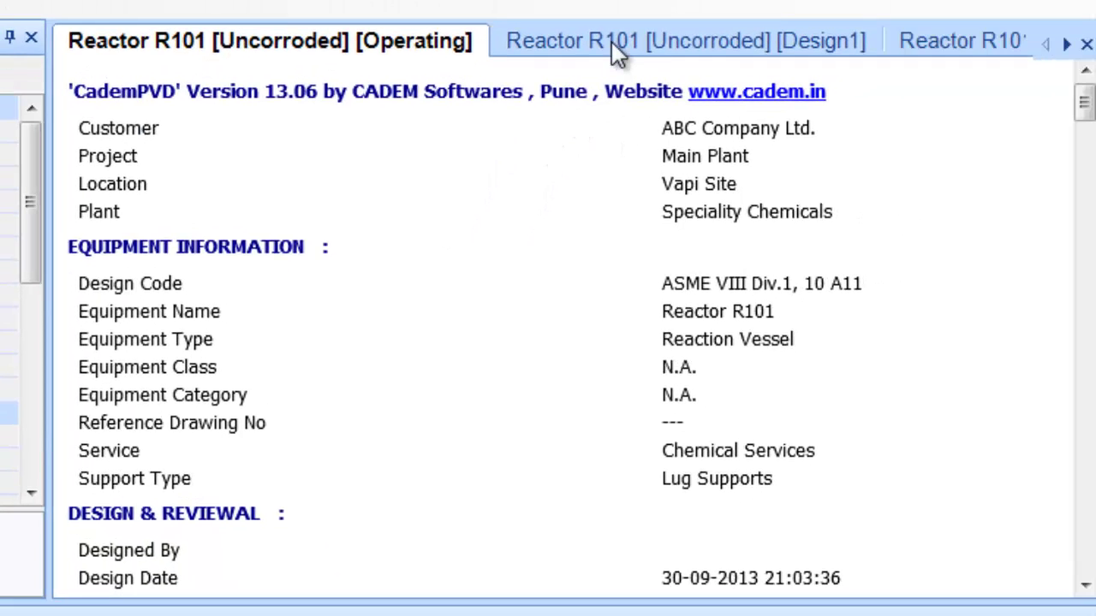
click(611, 41)
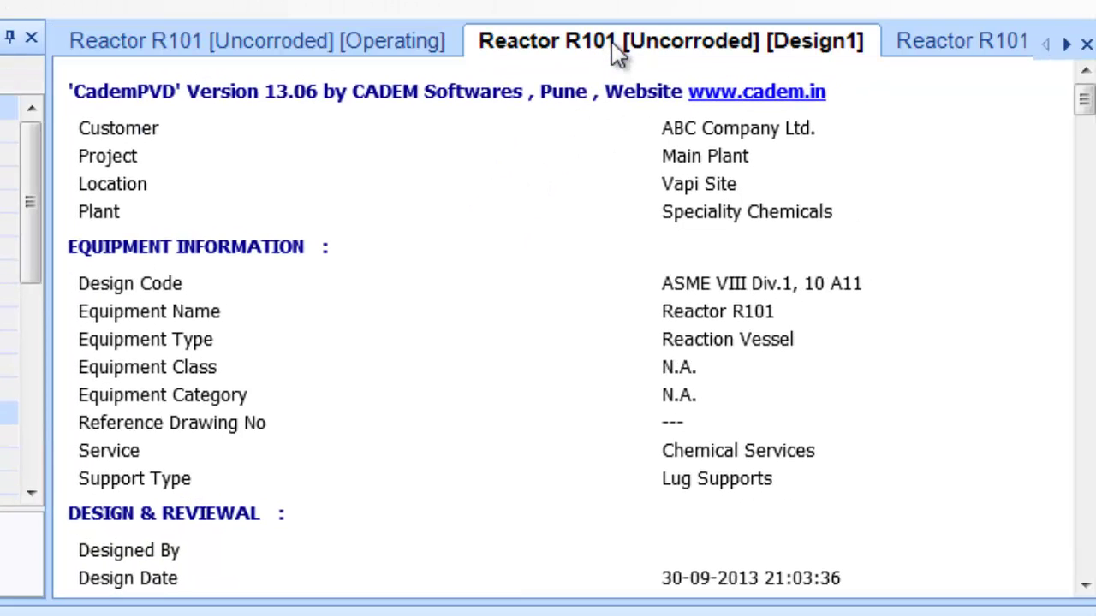
scroll(676, 420, down, 2)
scroll(704, 462, down, 4)
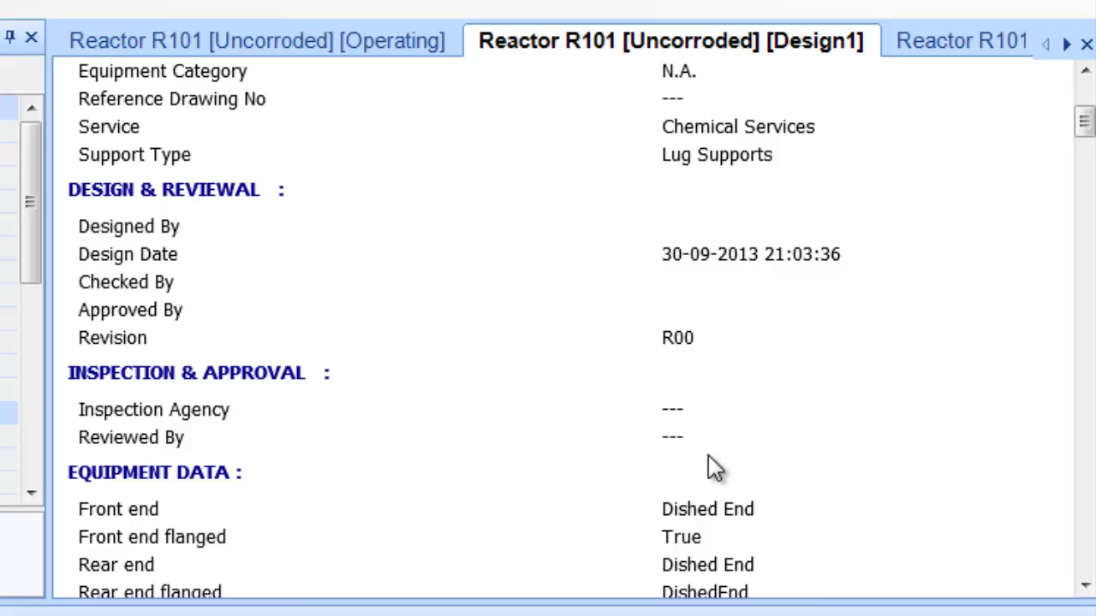
scroll(713, 484, down, 2)
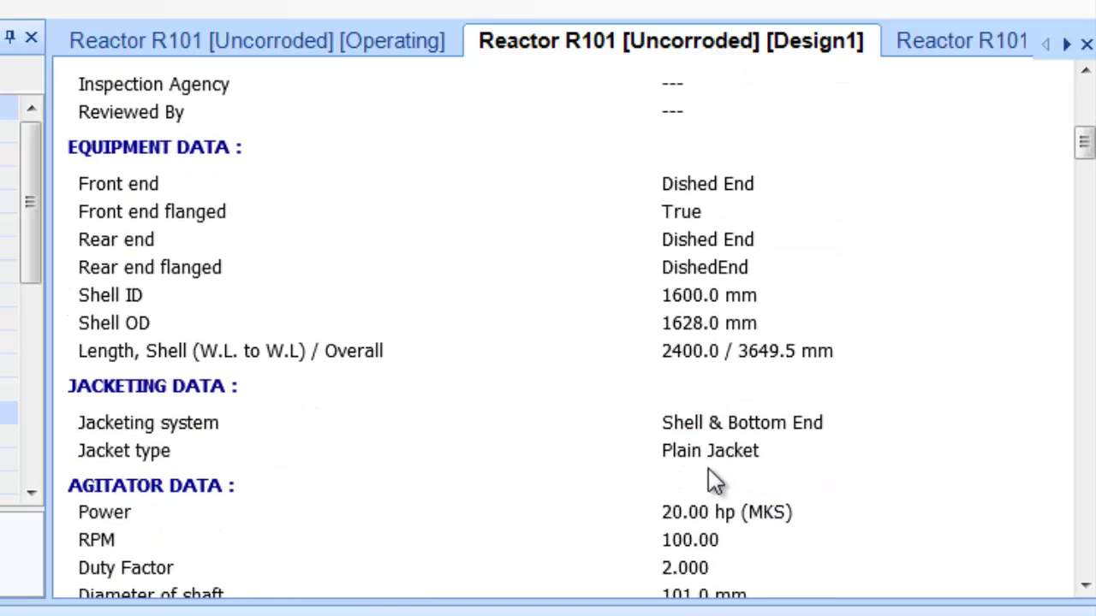
scroll(709, 470, down, 6)
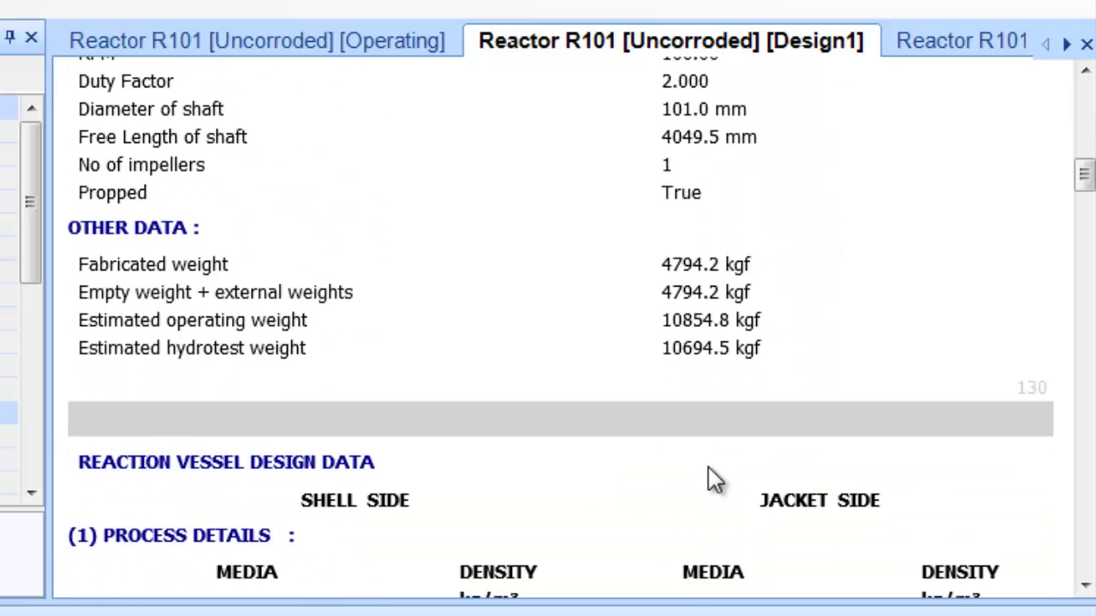
- Check the 4794.2 kgf fabricated, operating and hydrotest weights, then reach the 0.08160 minimum test pressure
drag(78, 261, 715, 347)
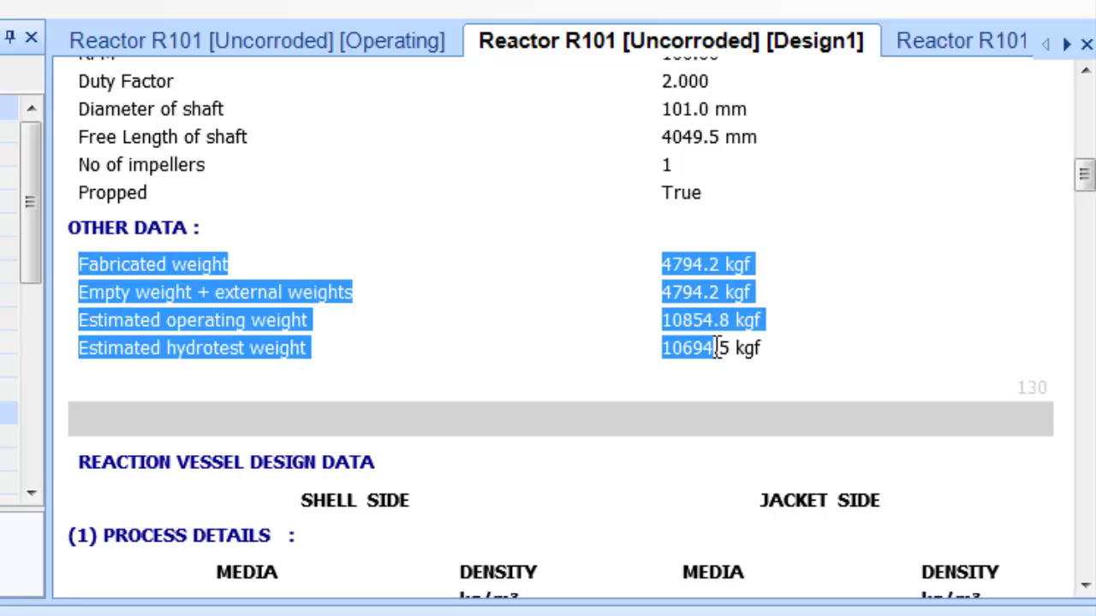
click(779, 350)
scroll(710, 408, down, 6)
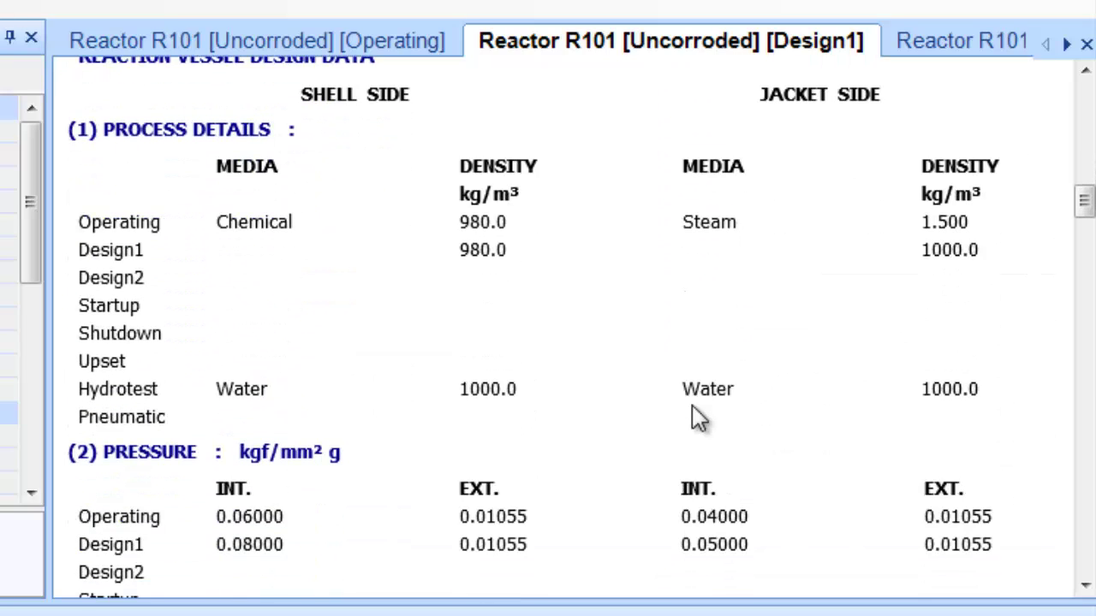
scroll(692, 404, down, 4)
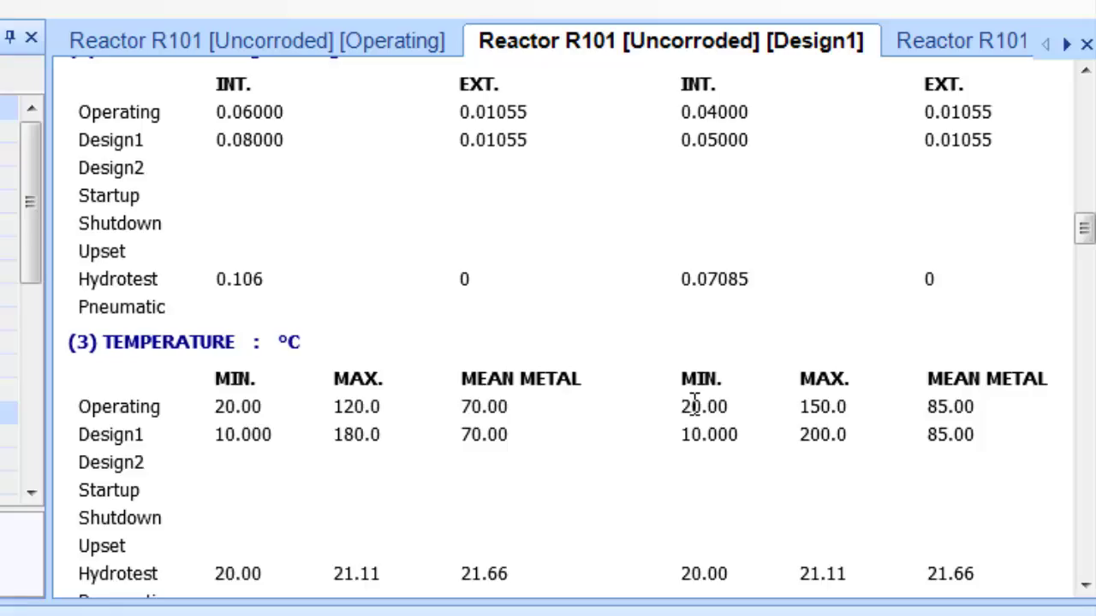
scroll(693, 405, down, 12)
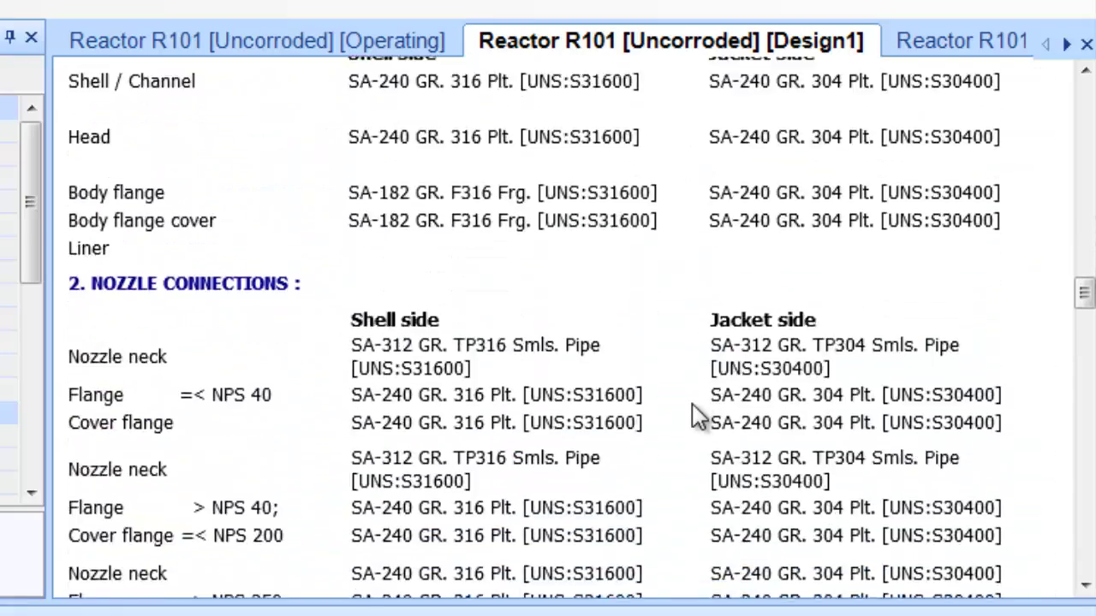
scroll(695, 415, down, 12)
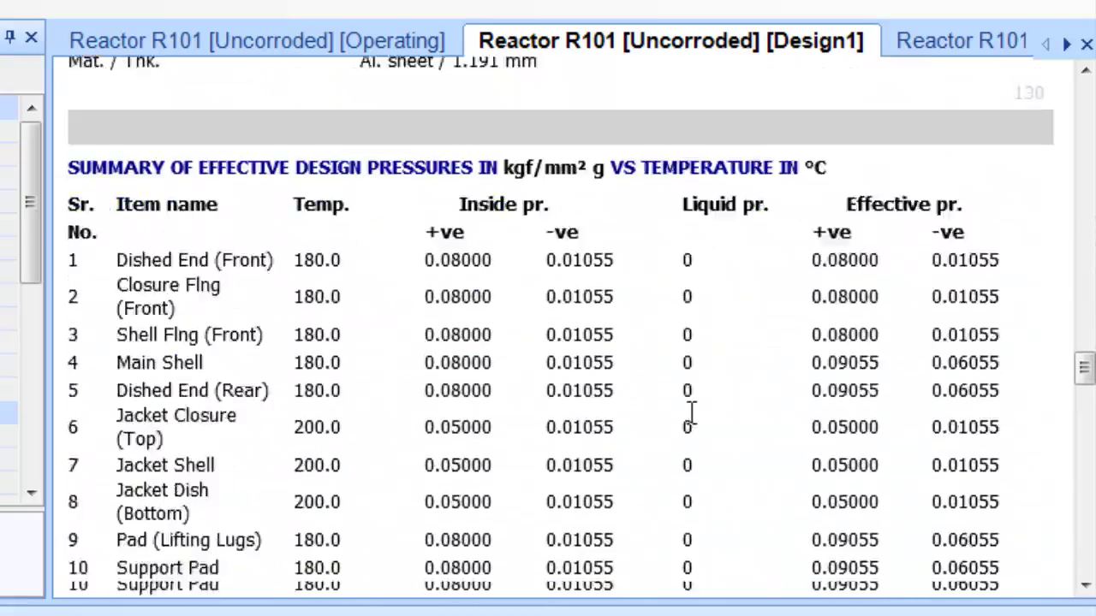
scroll(691, 413, down, 12)
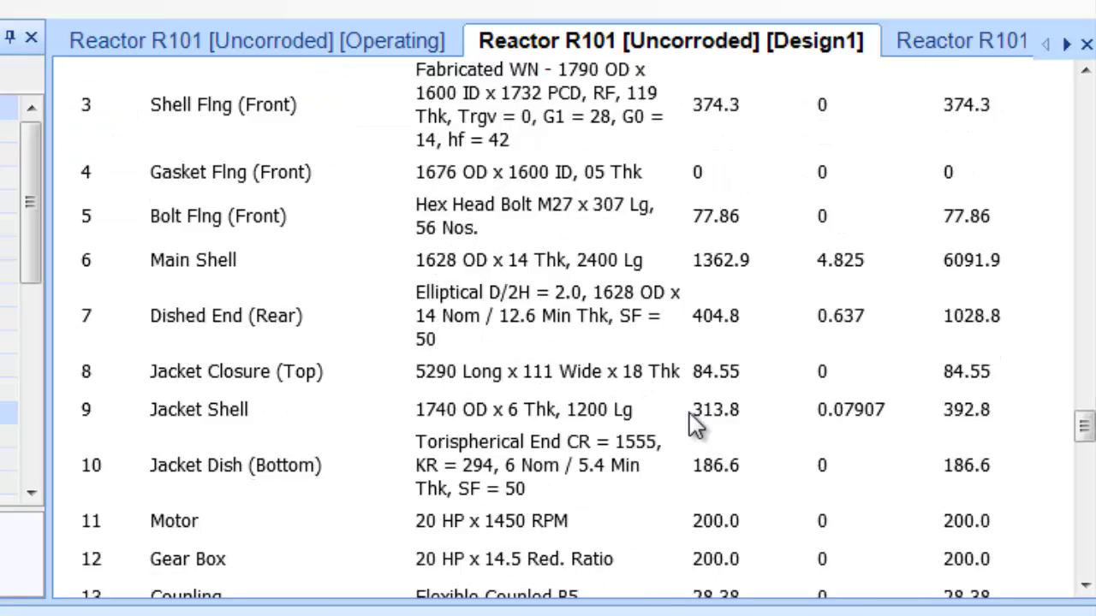
scroll(695, 424, down, 12)
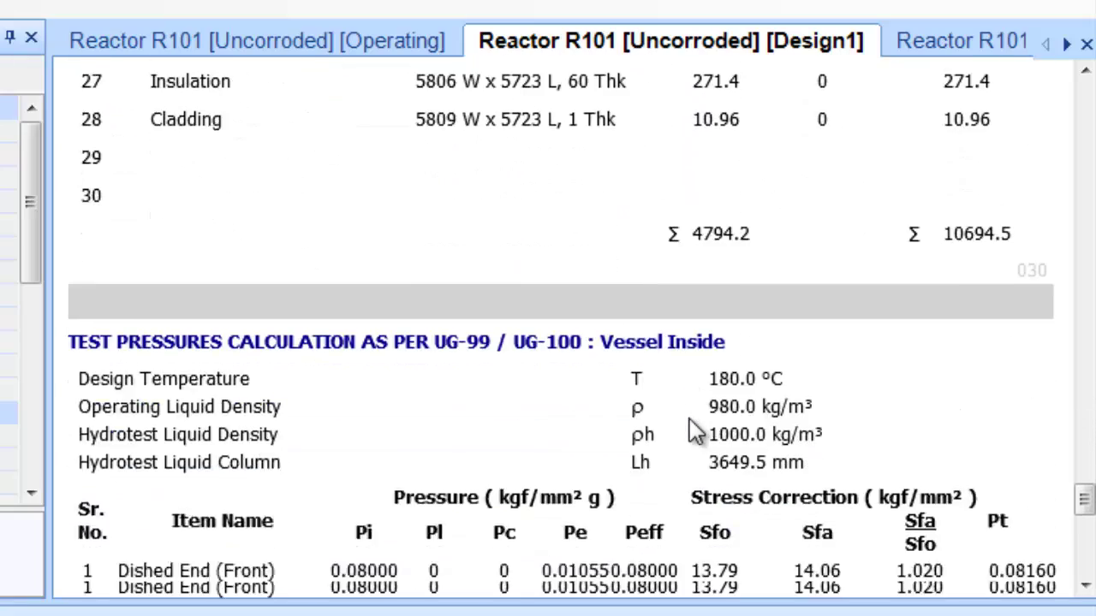
scroll(695, 432, down, 6)
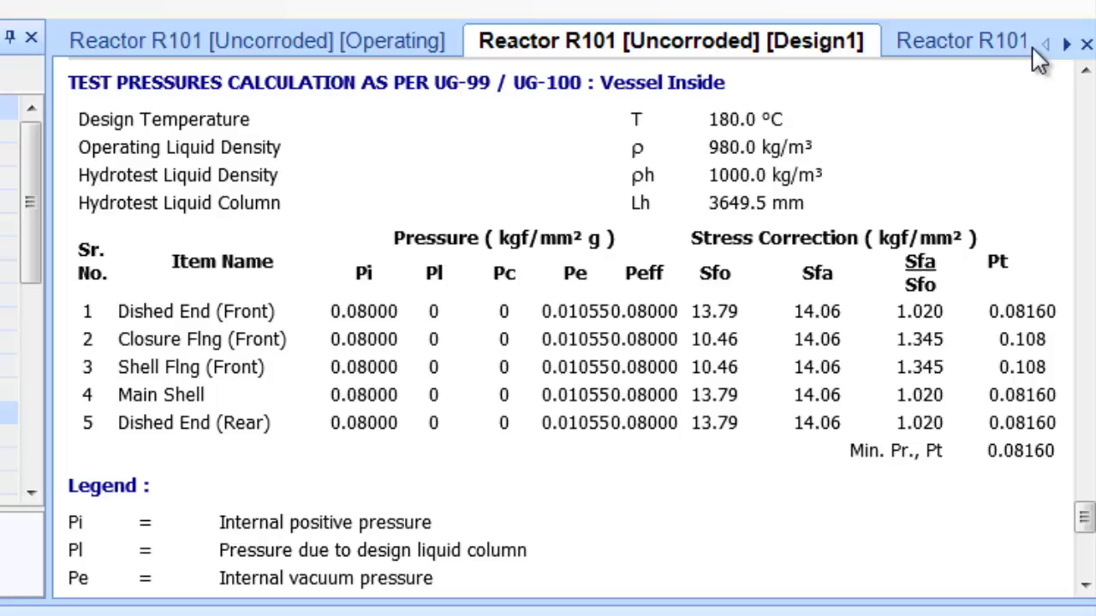
- Open the Reactor R101 Foundation Loads report and highlight its FOUNDATION LOAD DATA heading
click(1066, 45)
click(1066, 45)
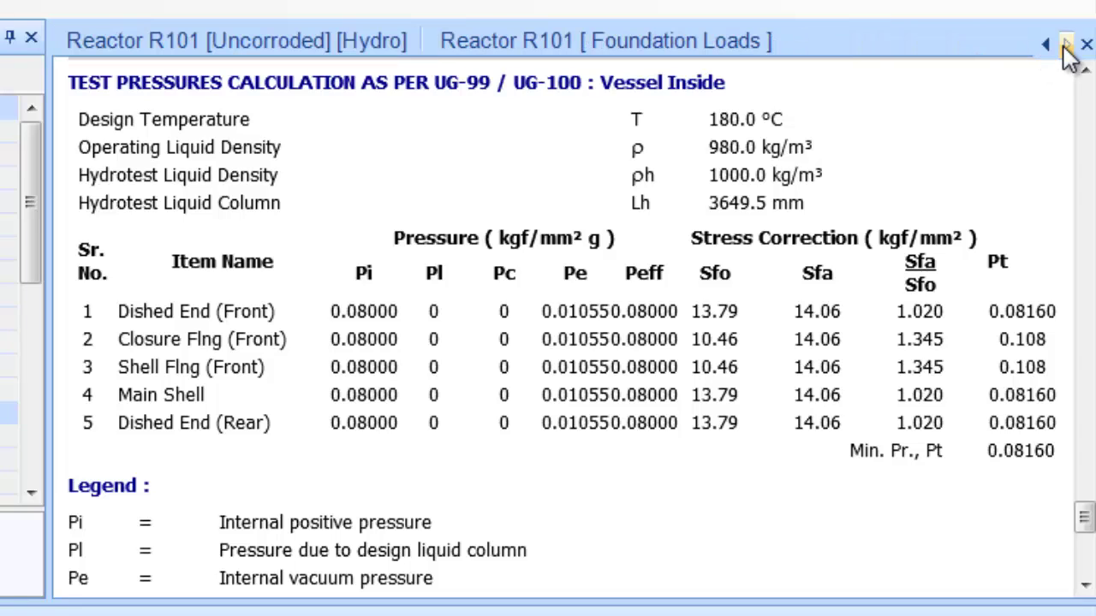
click(692, 43)
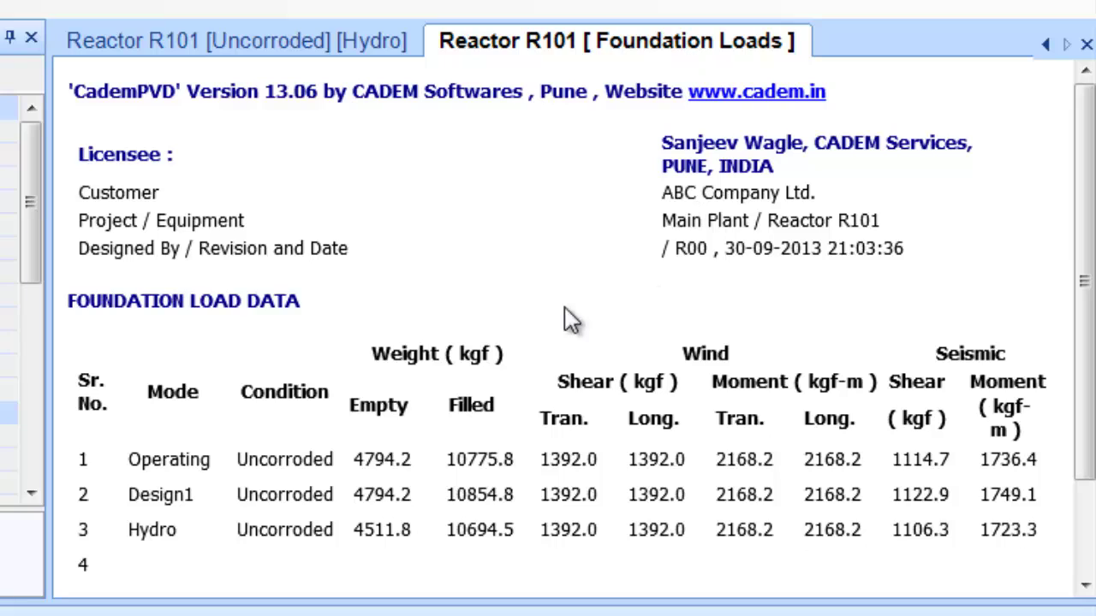
scroll(490, 325, down, 3)
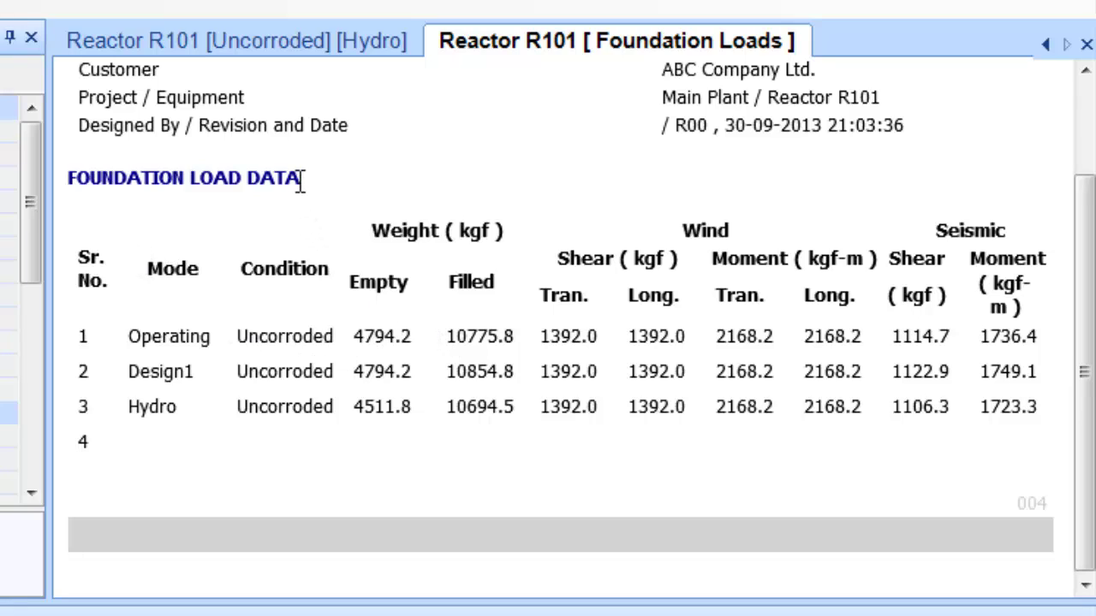
drag(301, 182, 67, 181)
- Select Nozzle Schedule Assembly, then scroll the project tree up to Reactor R101 at the top
click(195, 262)
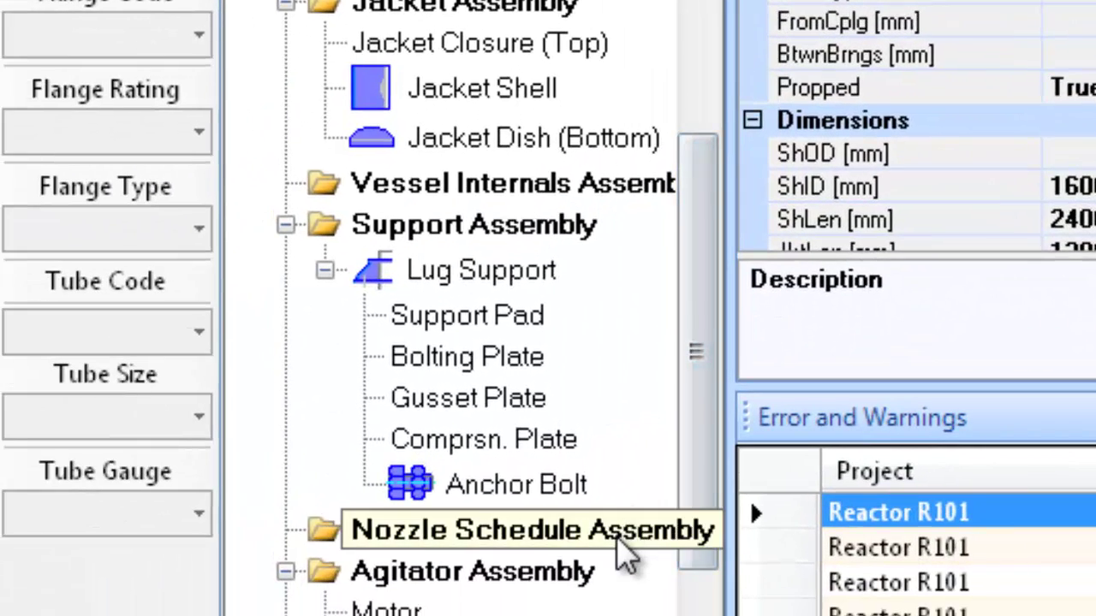
click(625, 554)
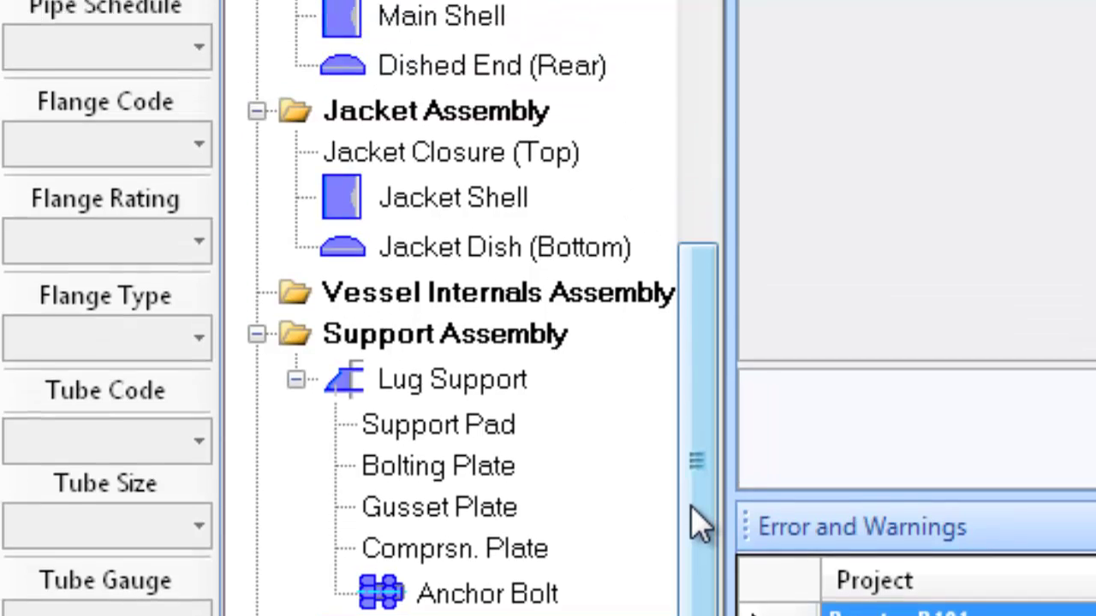
drag(697, 416, 706, 0)
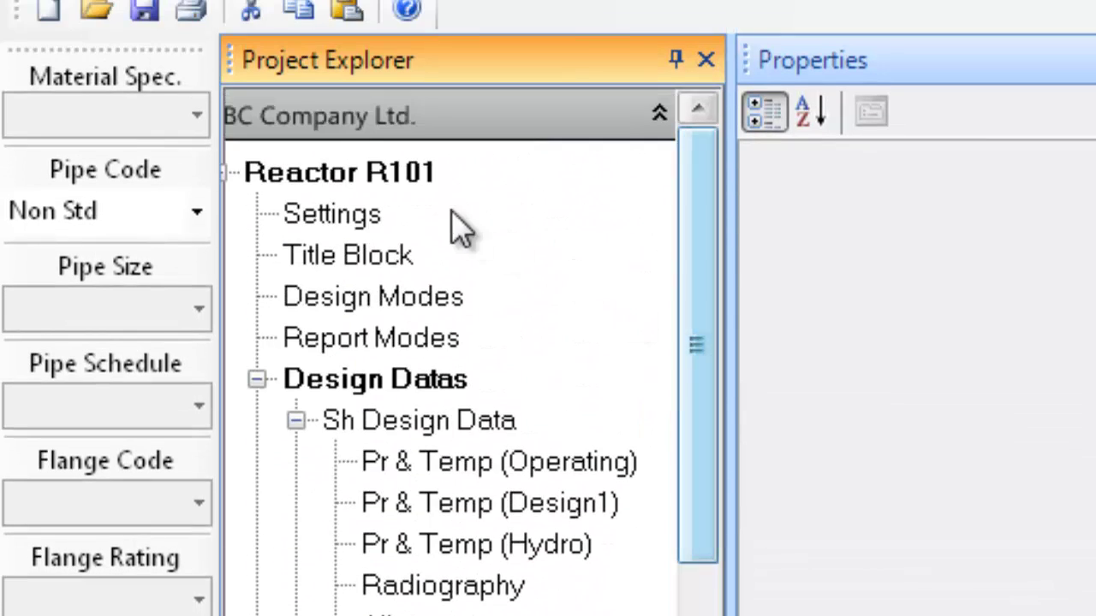